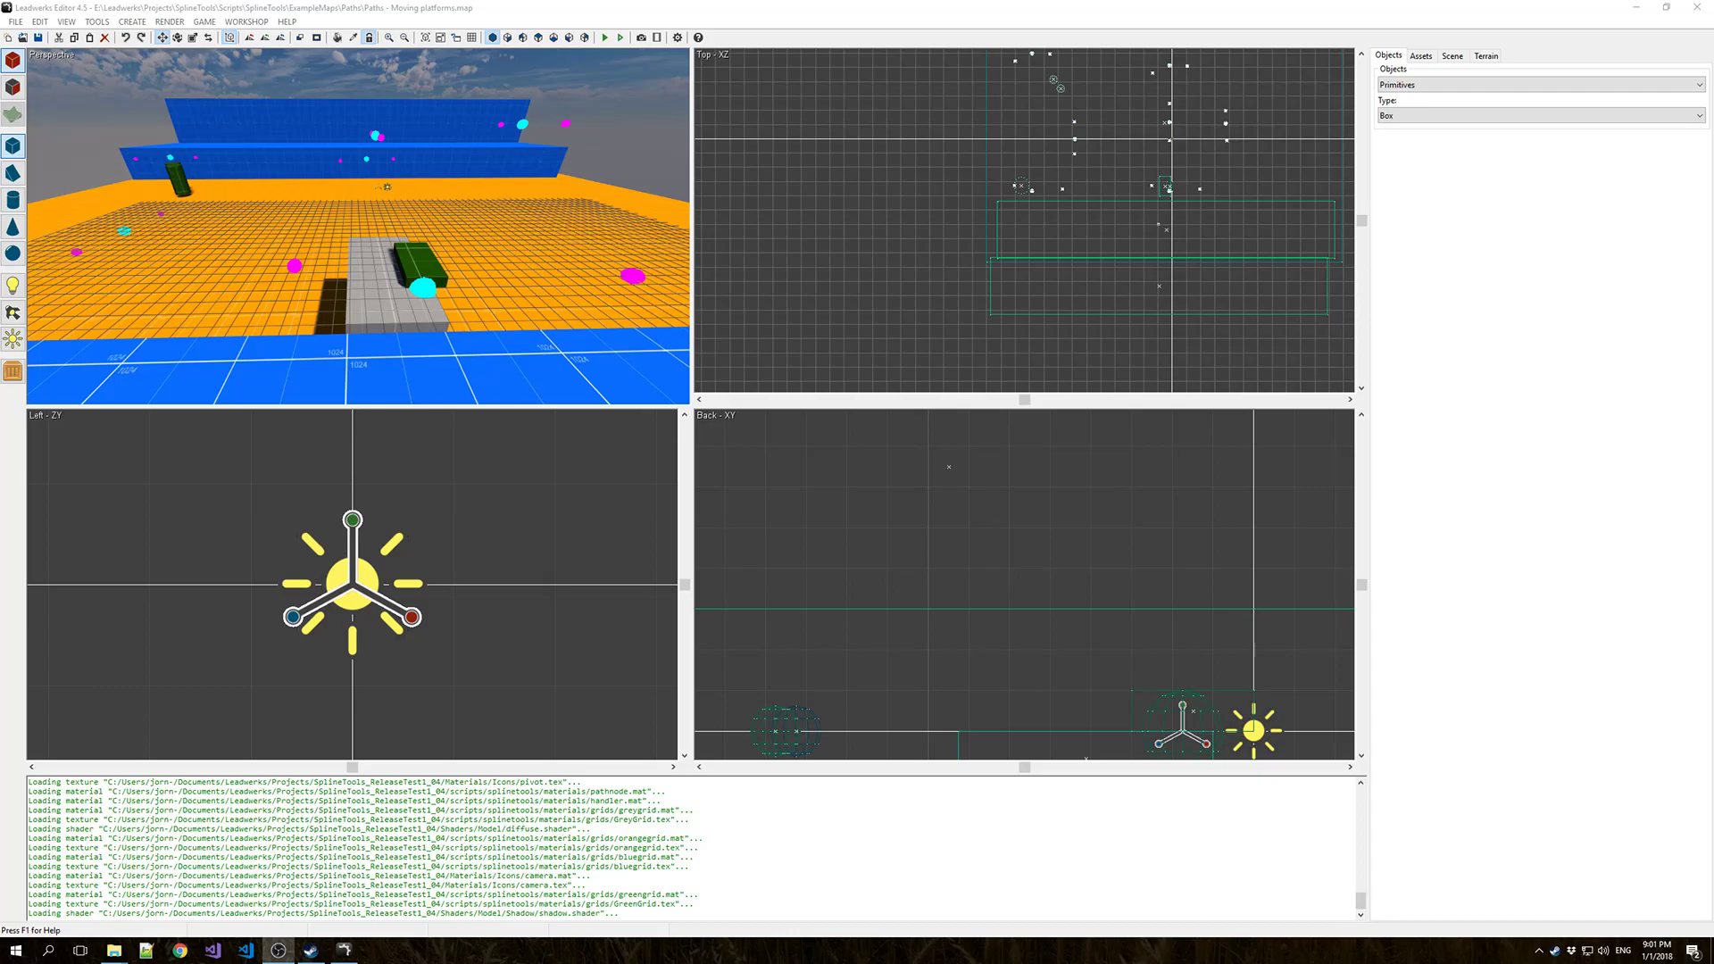
Look over the moving platforms scene in the perspective view and run the map as a game.
mouse_move(617, 172)
right_down()
mouse_move(554, 188)
mouse_move(625, 163)
right_up()
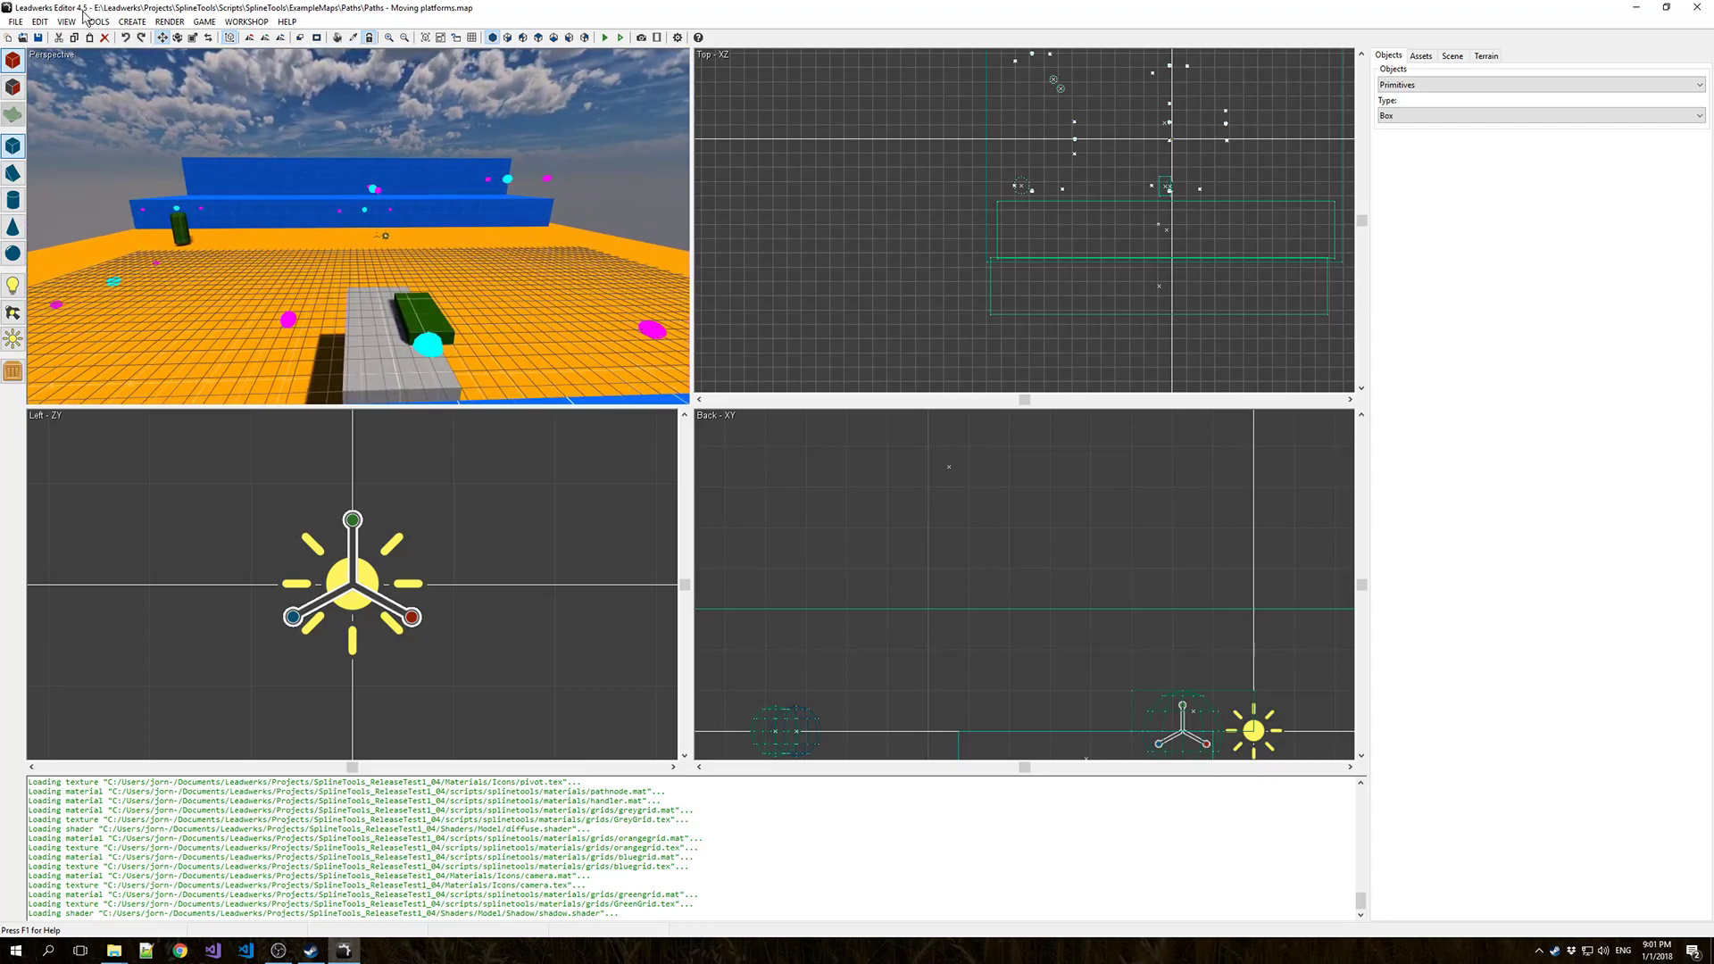
right_drag(444, 202, 520, 144)
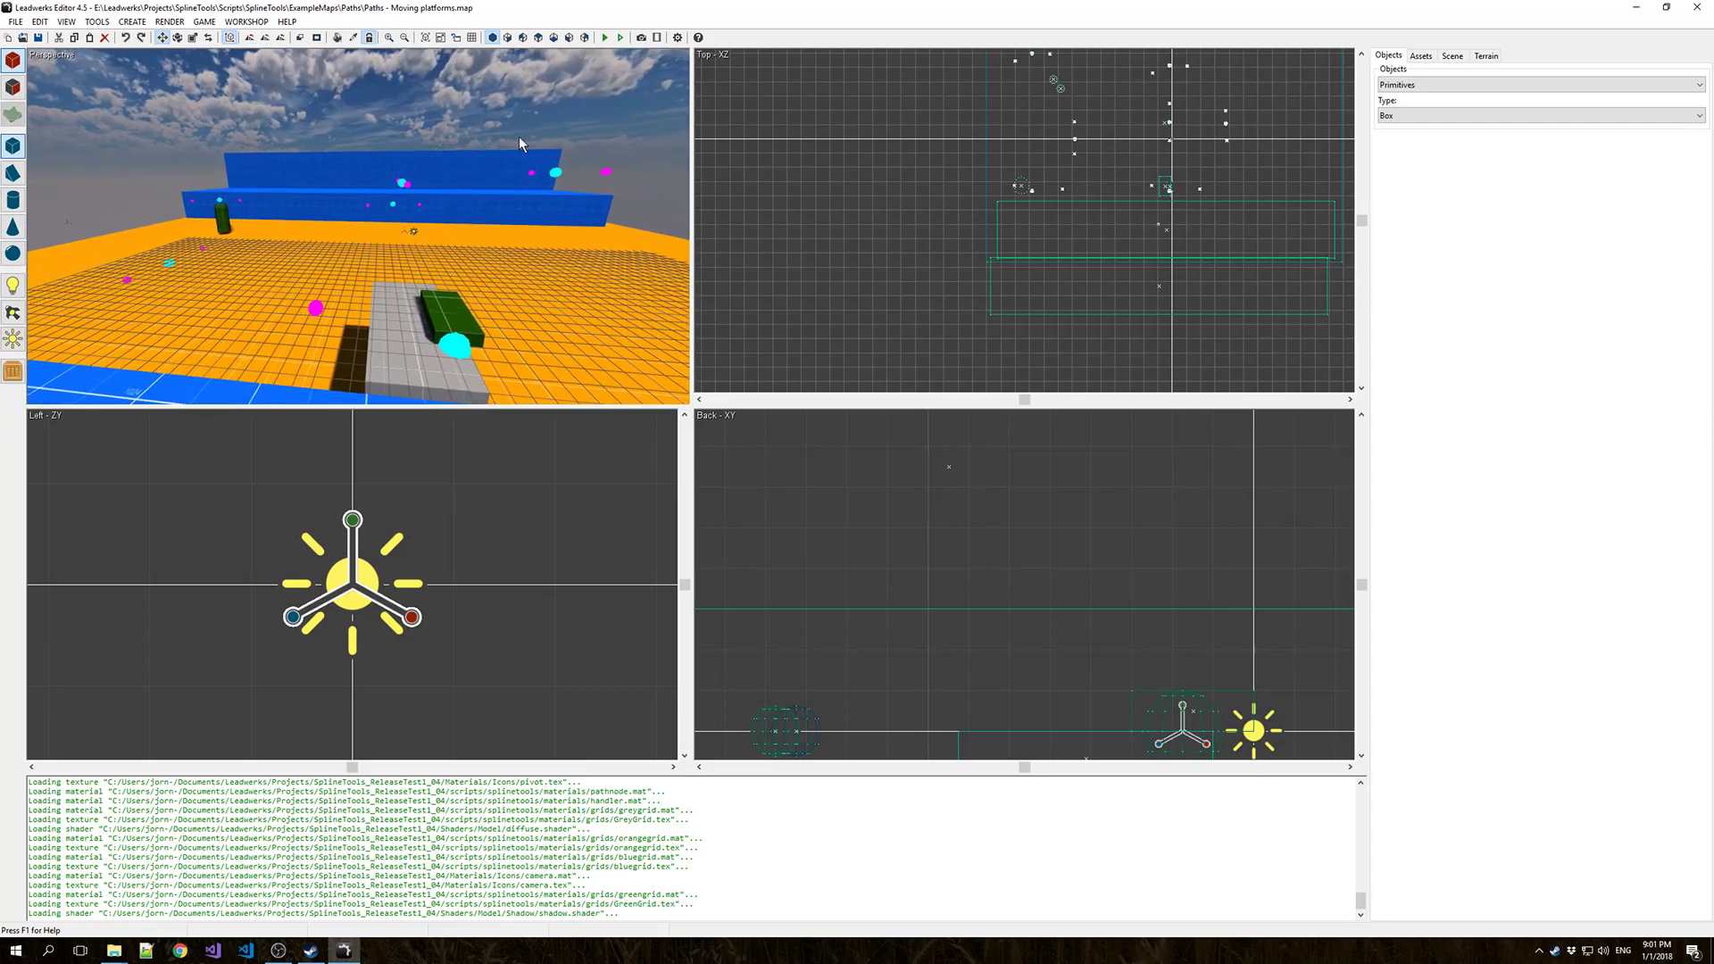
click(623, 39)
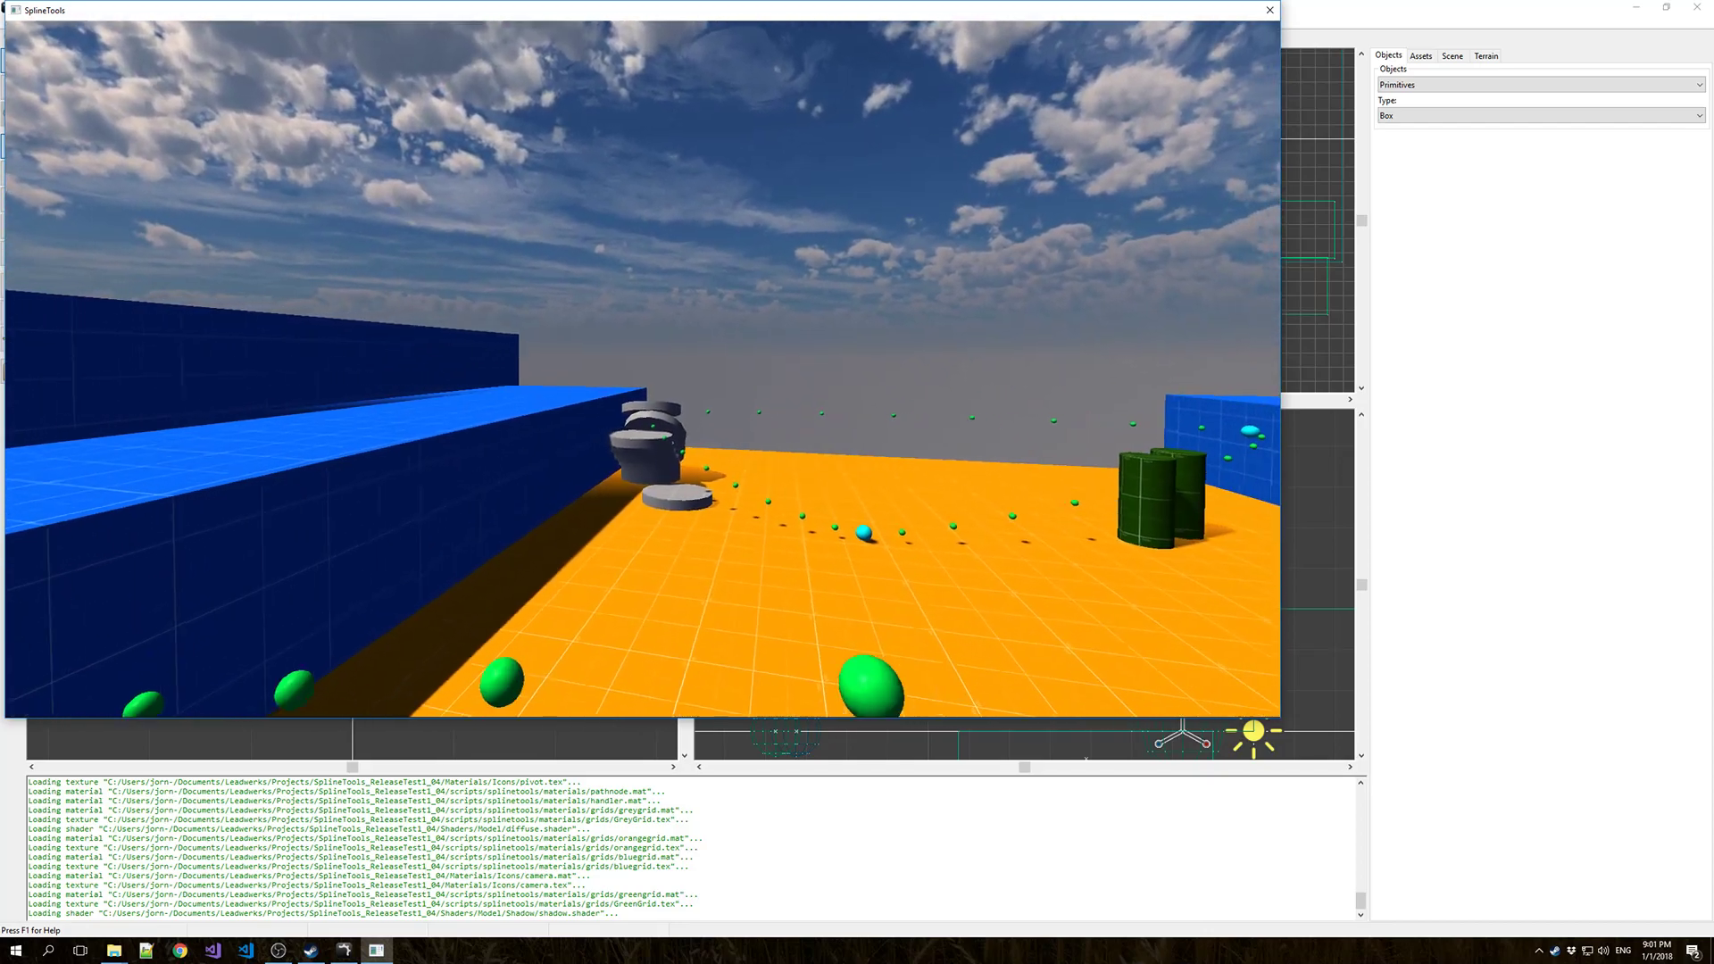
Quit the running game and close the Script Editor window.
key(Escape)
click(83, 400)
click(614, 391)
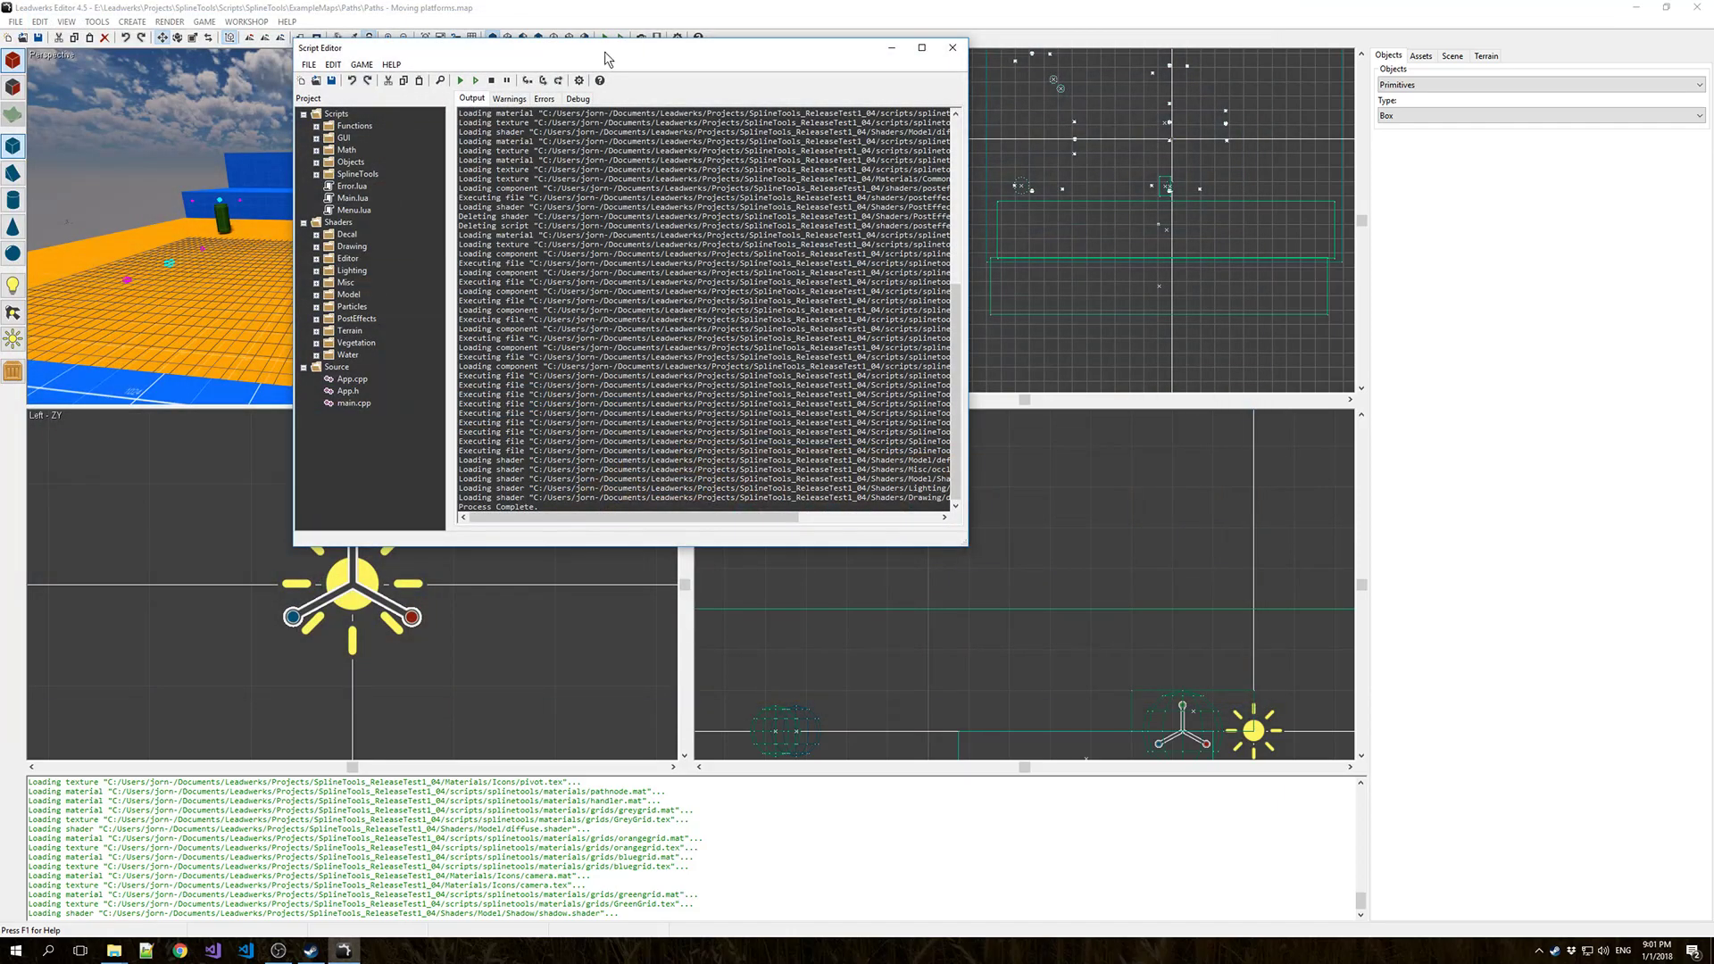
click(948, 51)
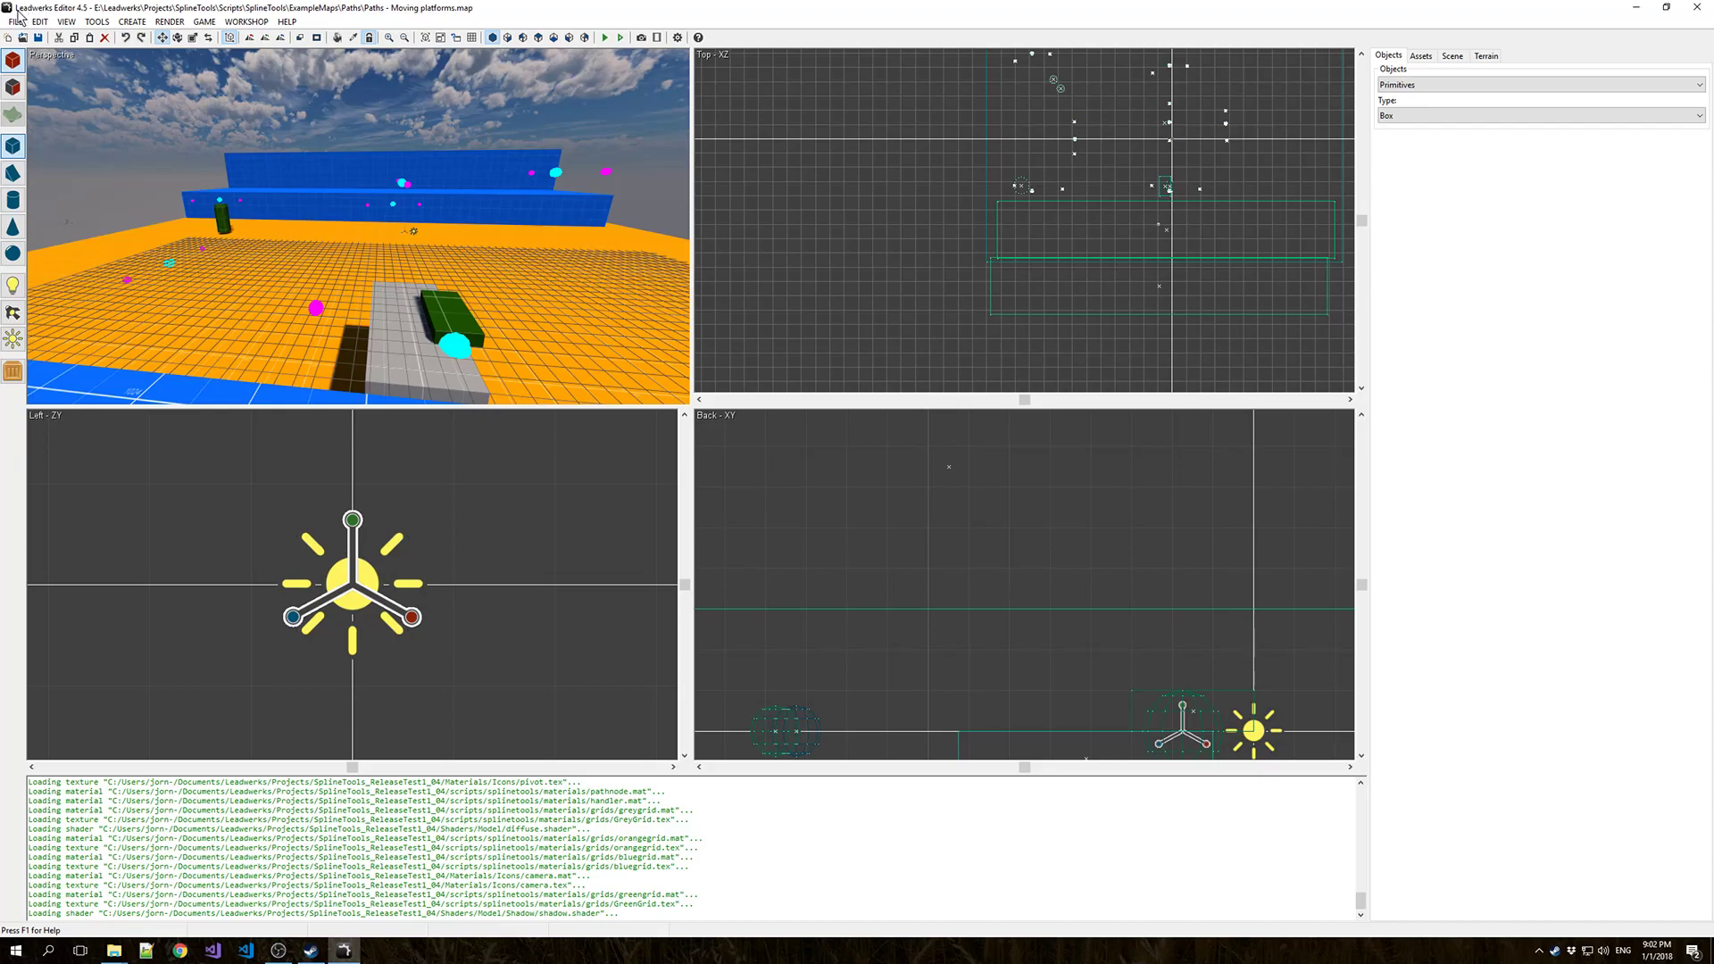
Start opening another map and browse to the project's Scripts\SplineTools\ExampleMaps folder.
click(16, 22)
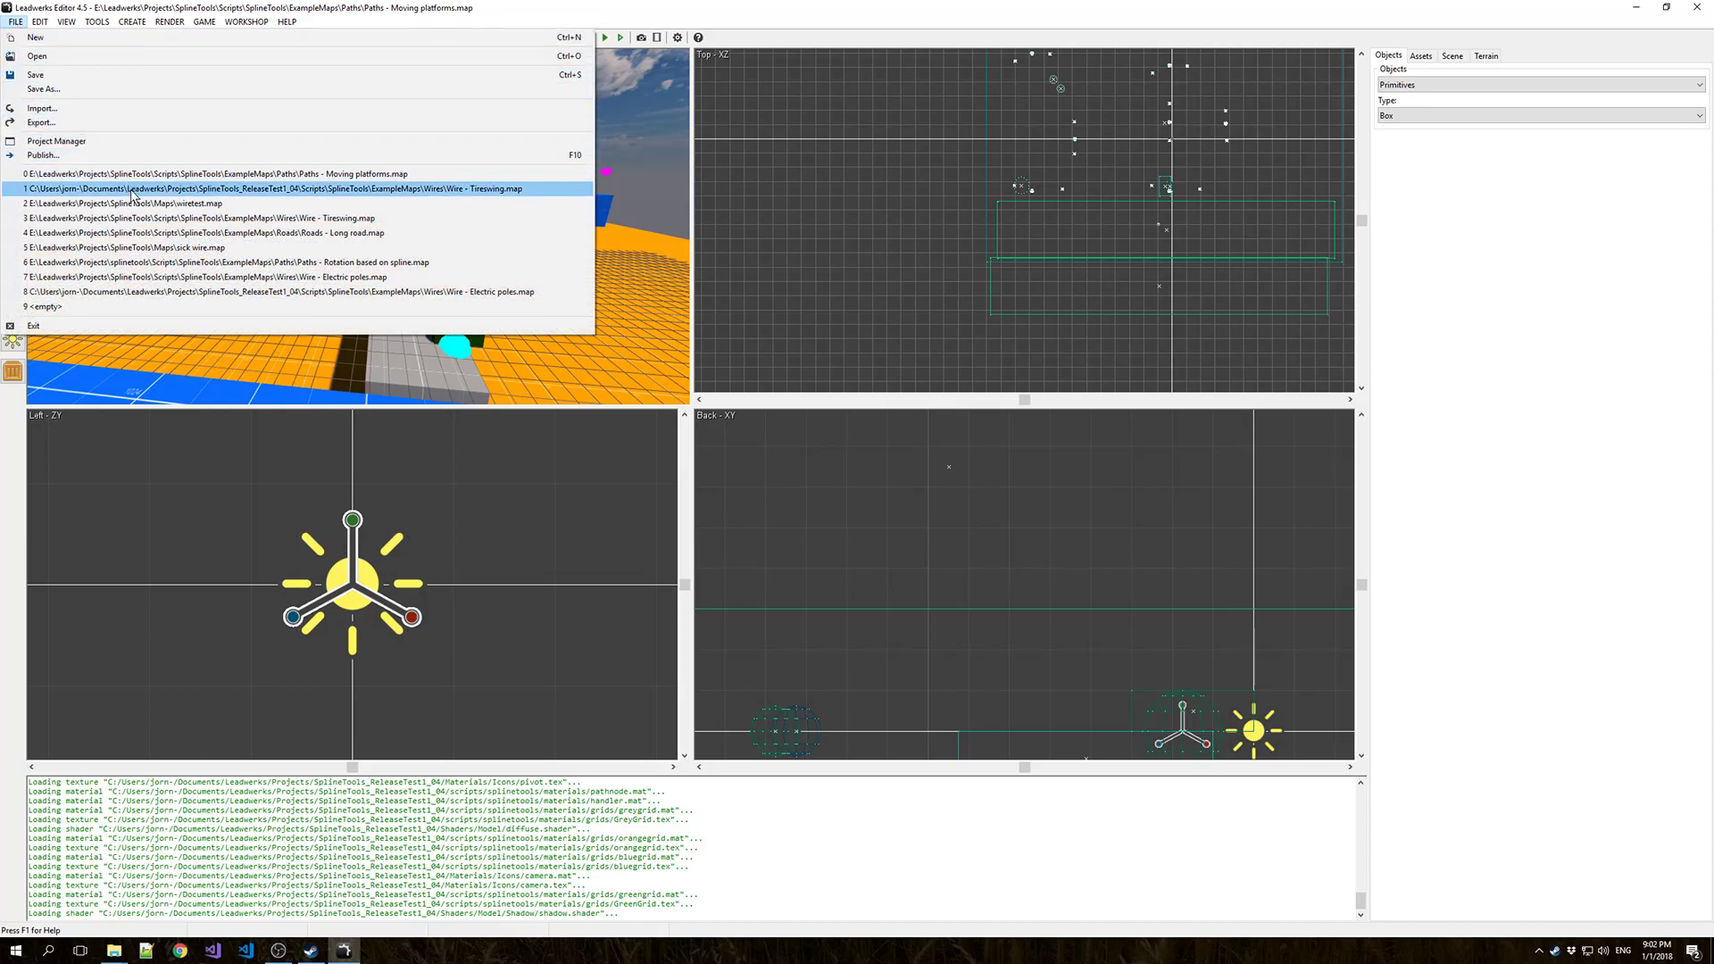
click(54, 56)
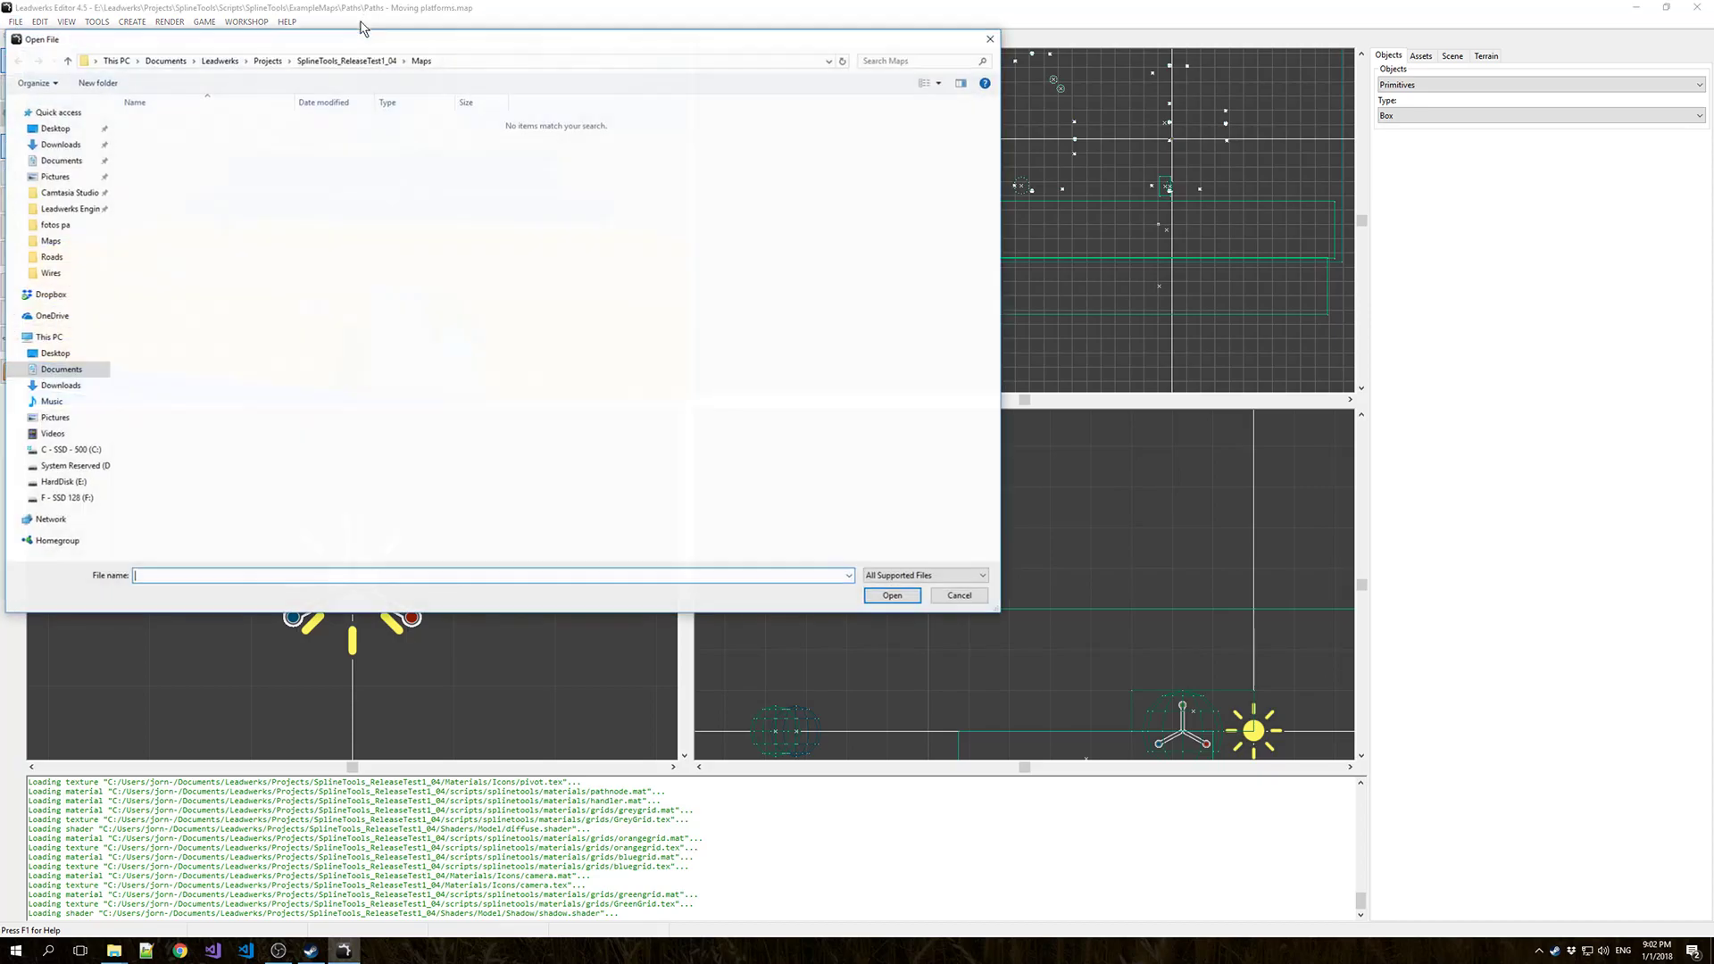
click(486, 57)
text(C:\Users\jorn-\Documents\Leadwerks\Projects\SplineTools_ReleaseTest1_04\Scripts\SplineTools\ExampleMaps)
key(Return)
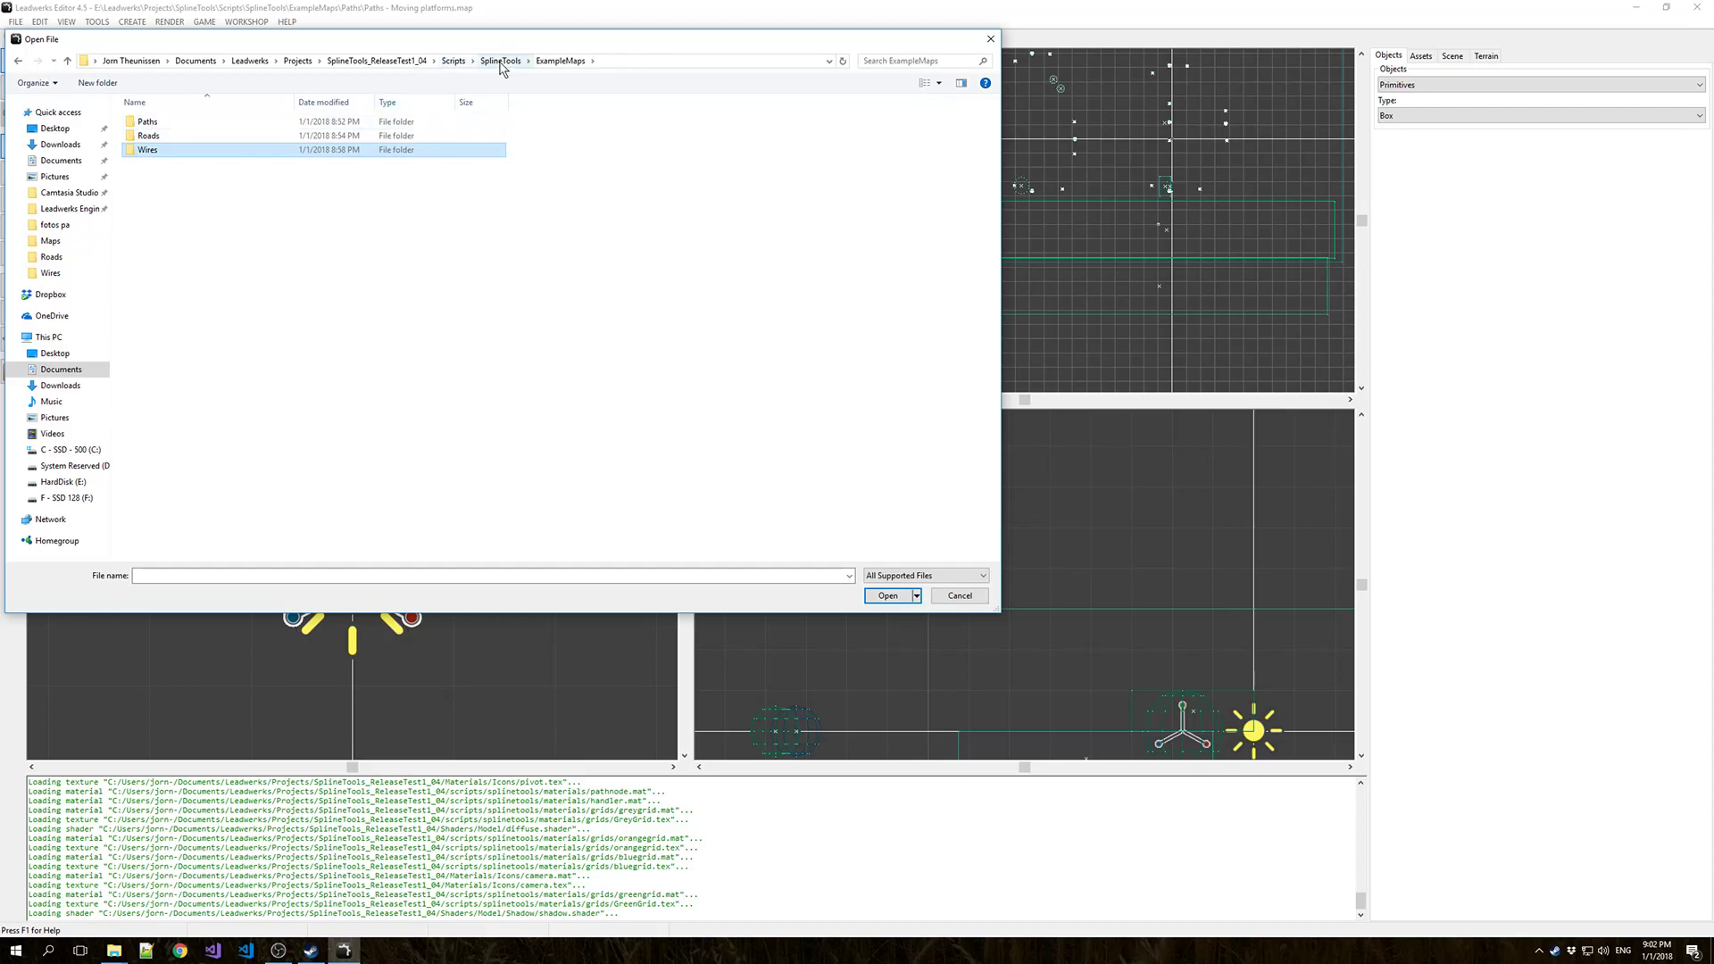
Open the map "Wire - Electric poles.map" from the Wires folder.
double_click(438, 146)
key(Down)
key(Up)
key(Down)
key(Up)
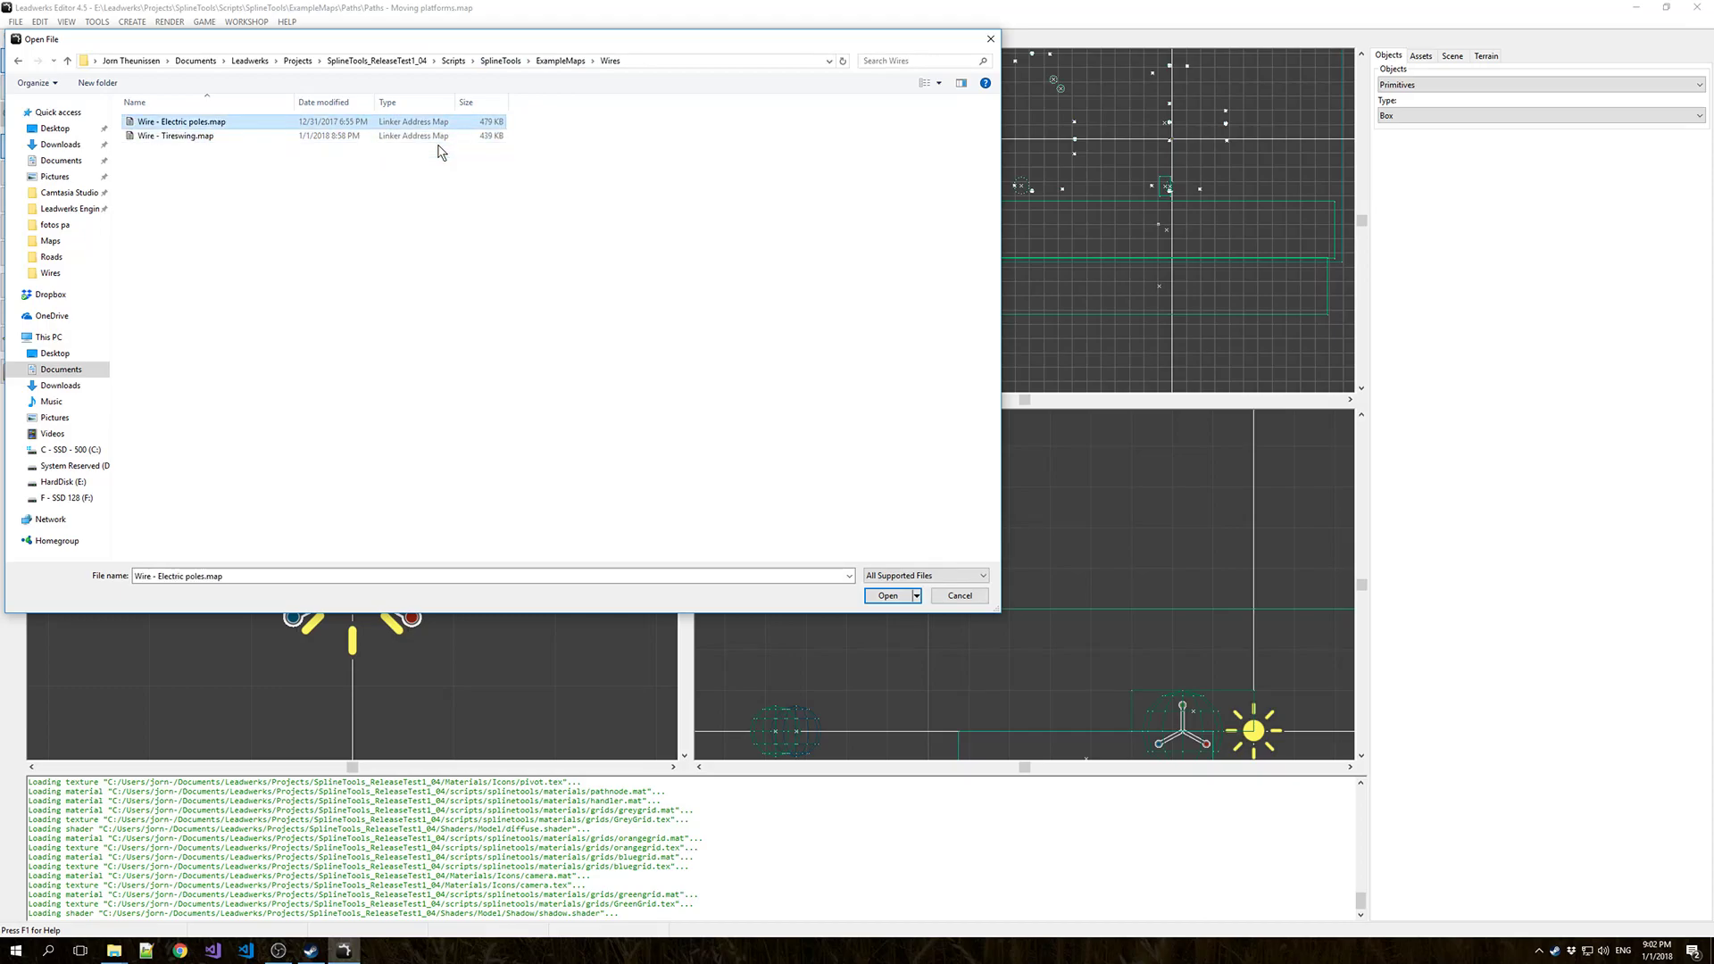
click(228, 137)
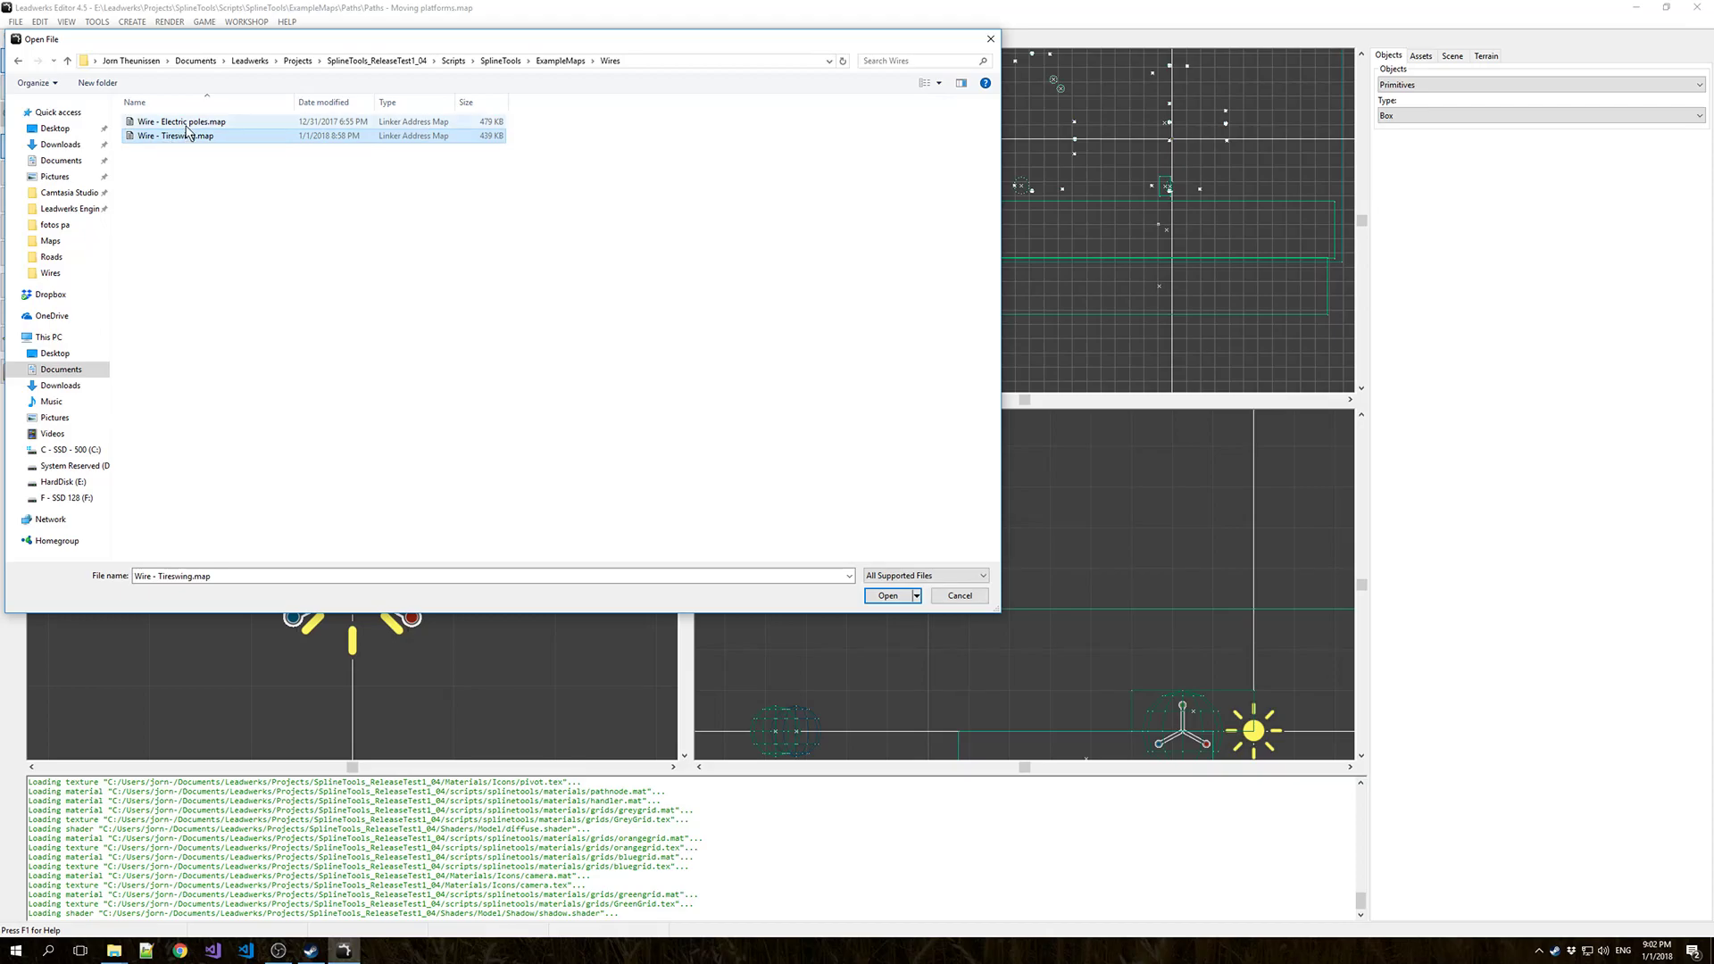
click(189, 124)
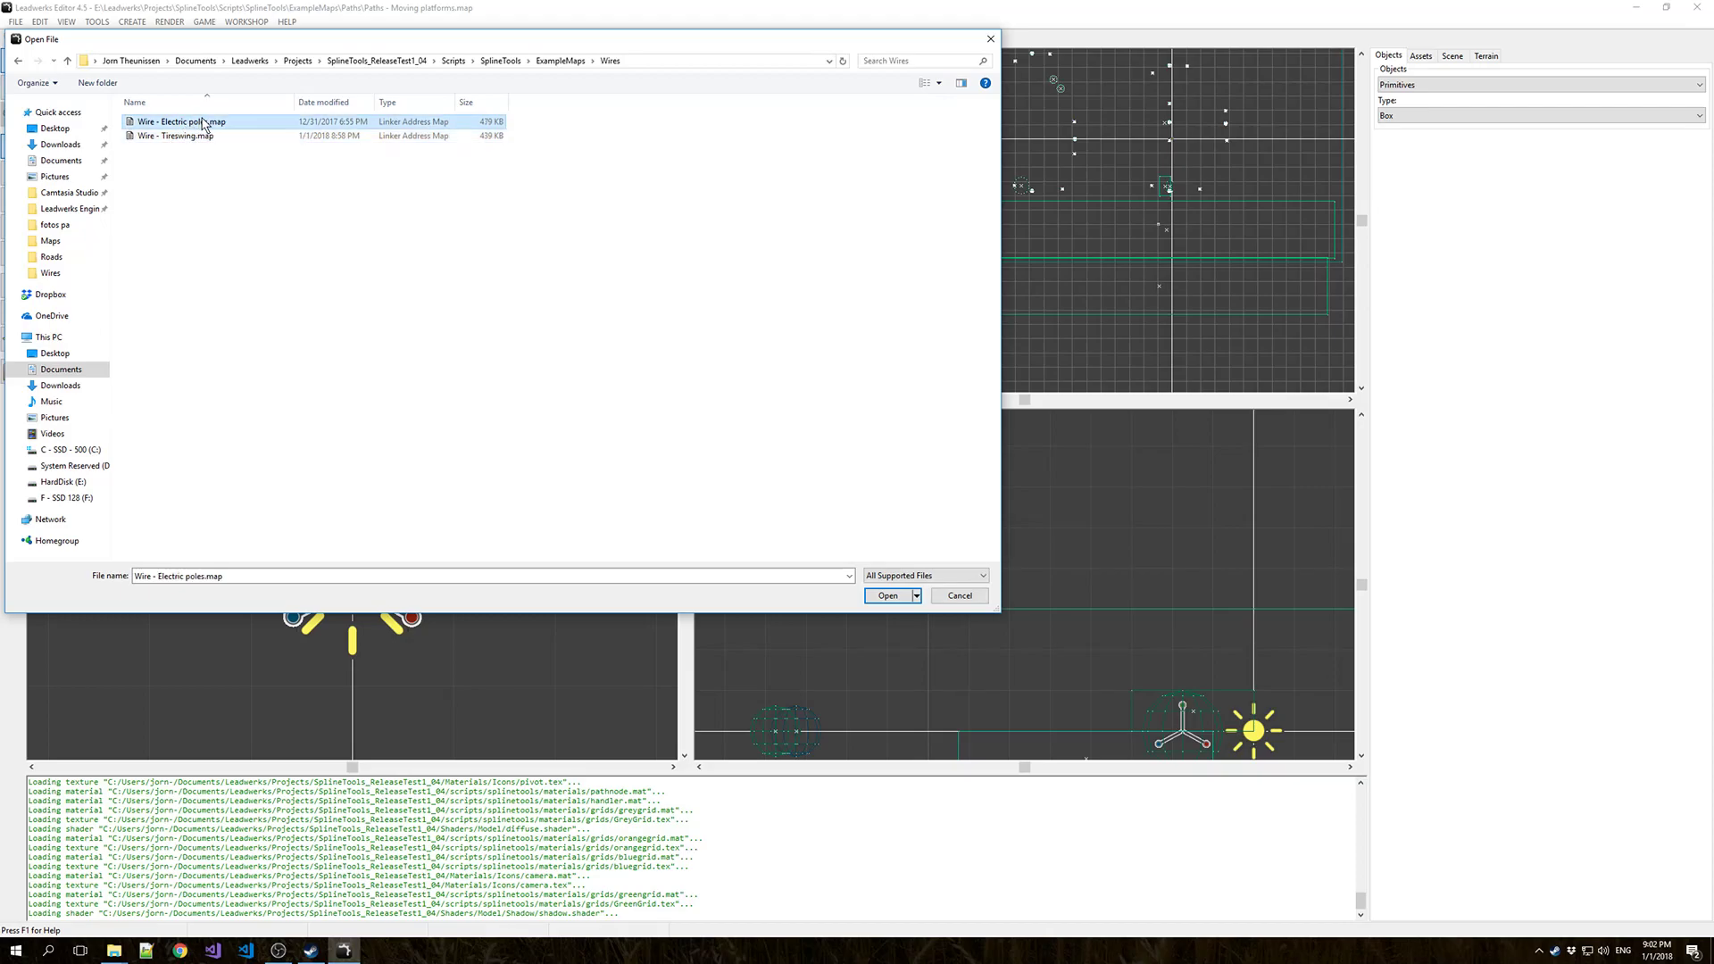
double_click(203, 125)
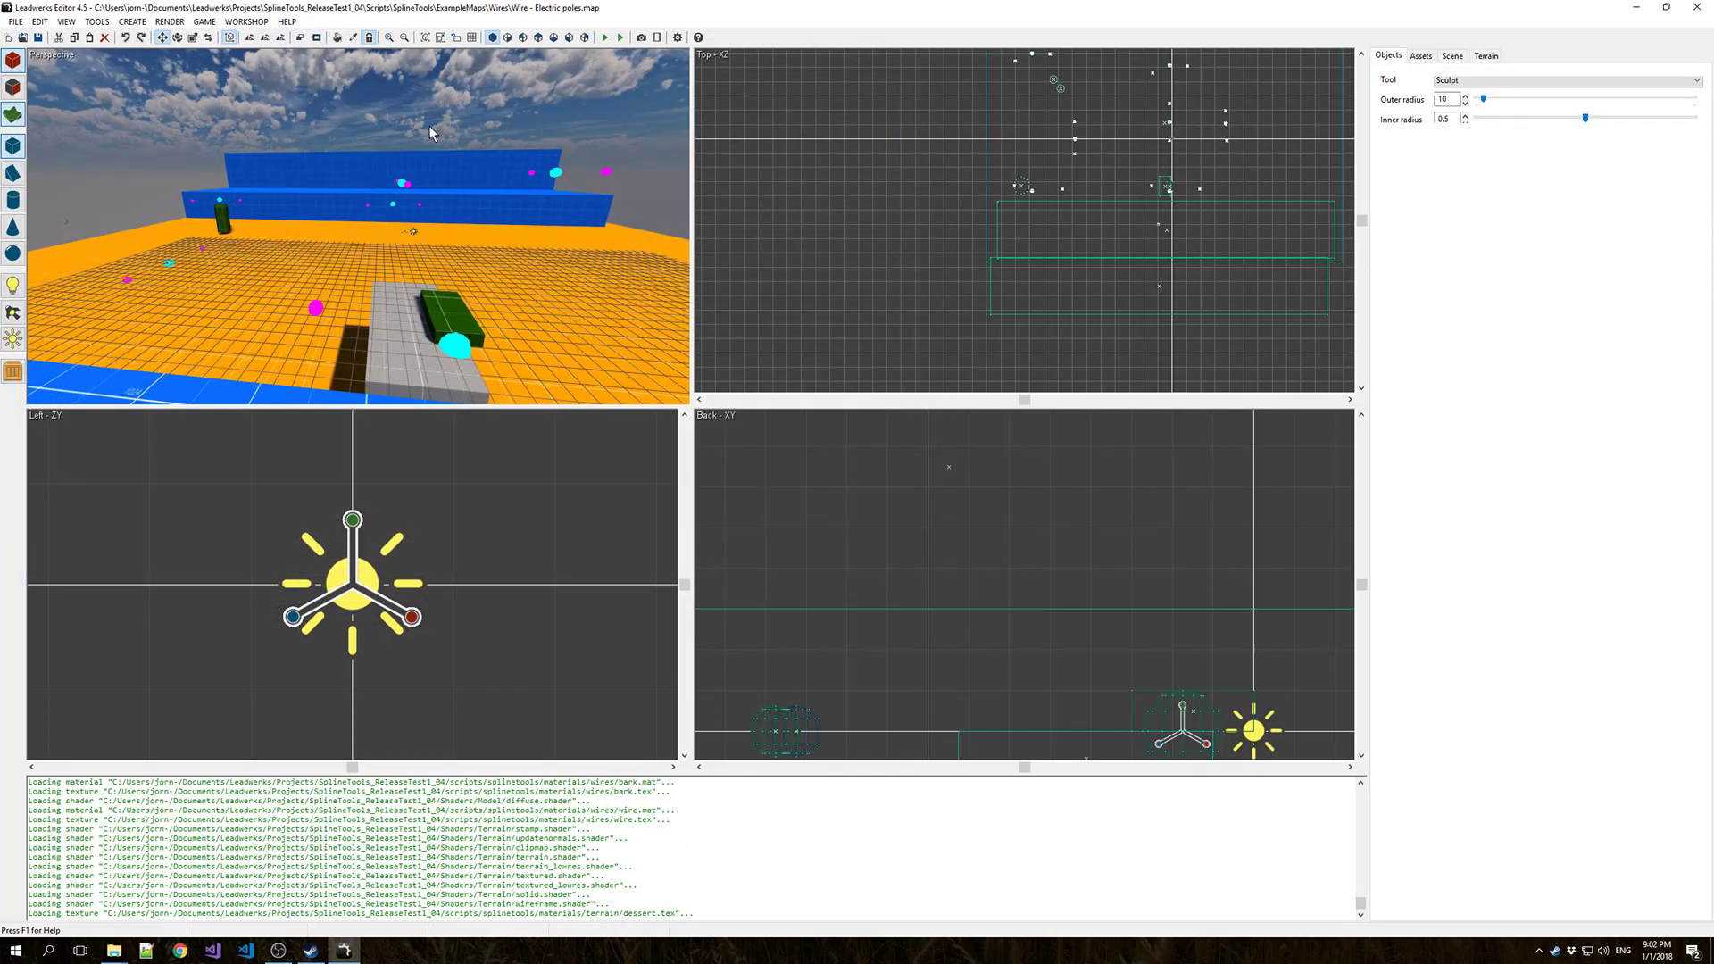
Examine the electric poles and the desert terrain in a single enlarged perspective view.
right_click(431, 126)
click(492, 289)
right_drag(555, 297, 641, 150)
key(w)
key(s)
key(a)
key(a)
key(w)
key(s)
key(d)
key(w)
key(s)
Run the electric poles map and fly around the poles to examine the hanging wires and the road.
click(618, 38)
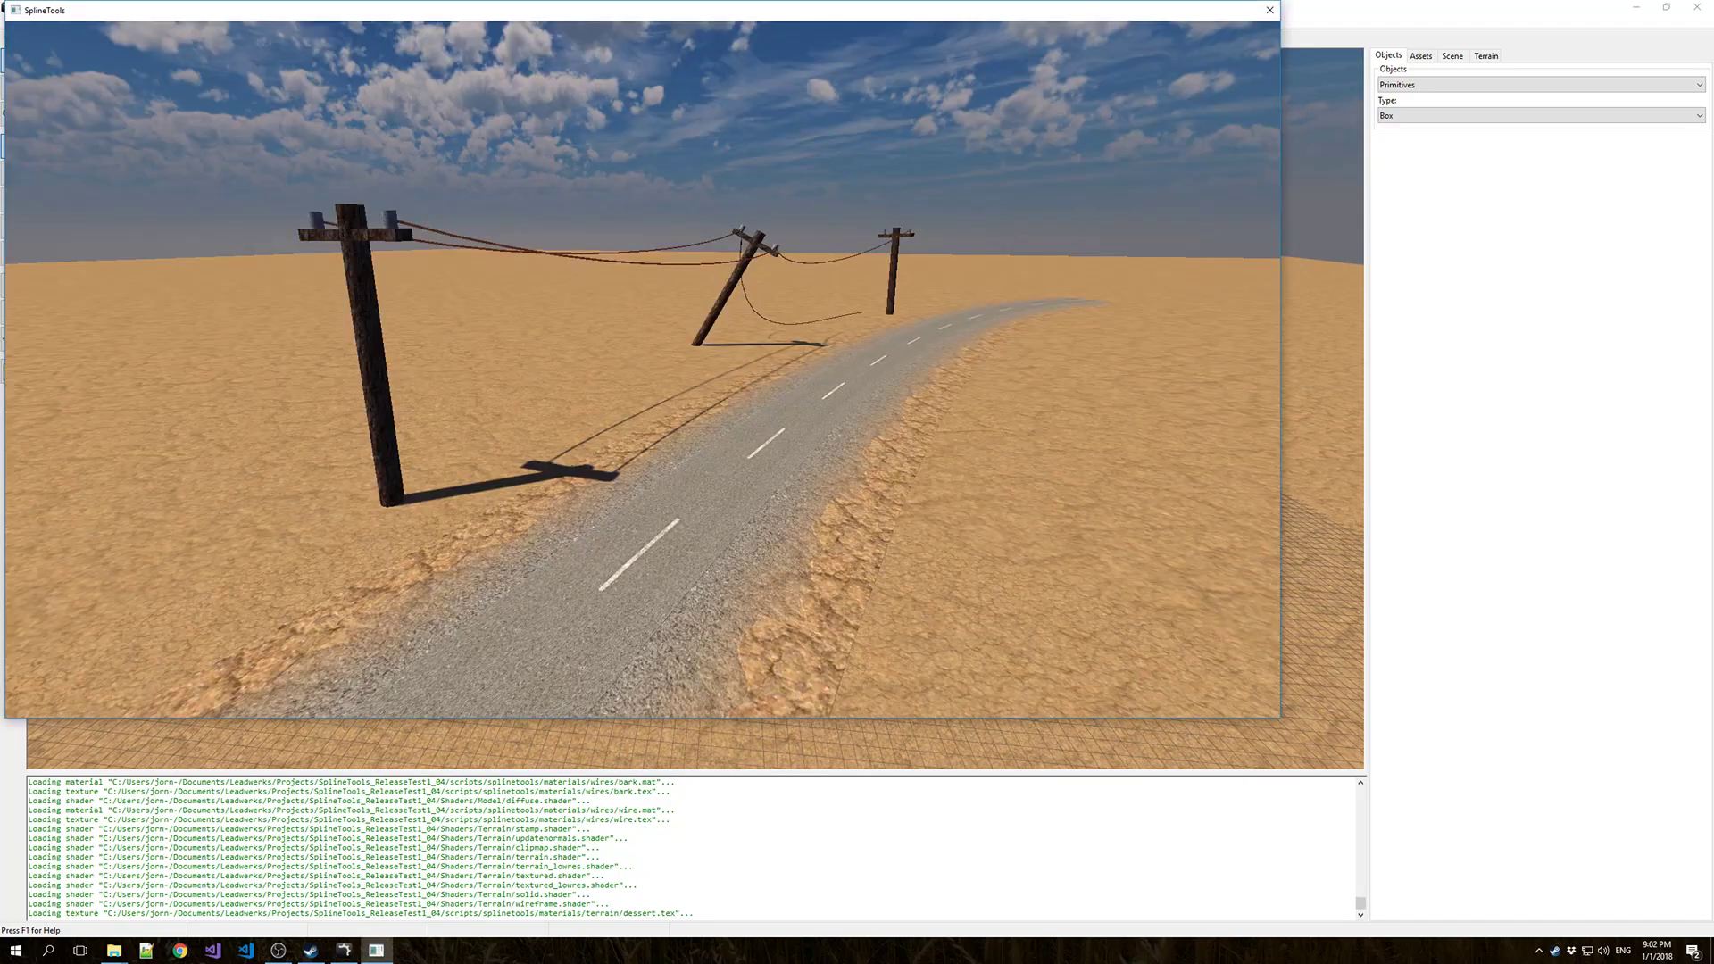
key(w)
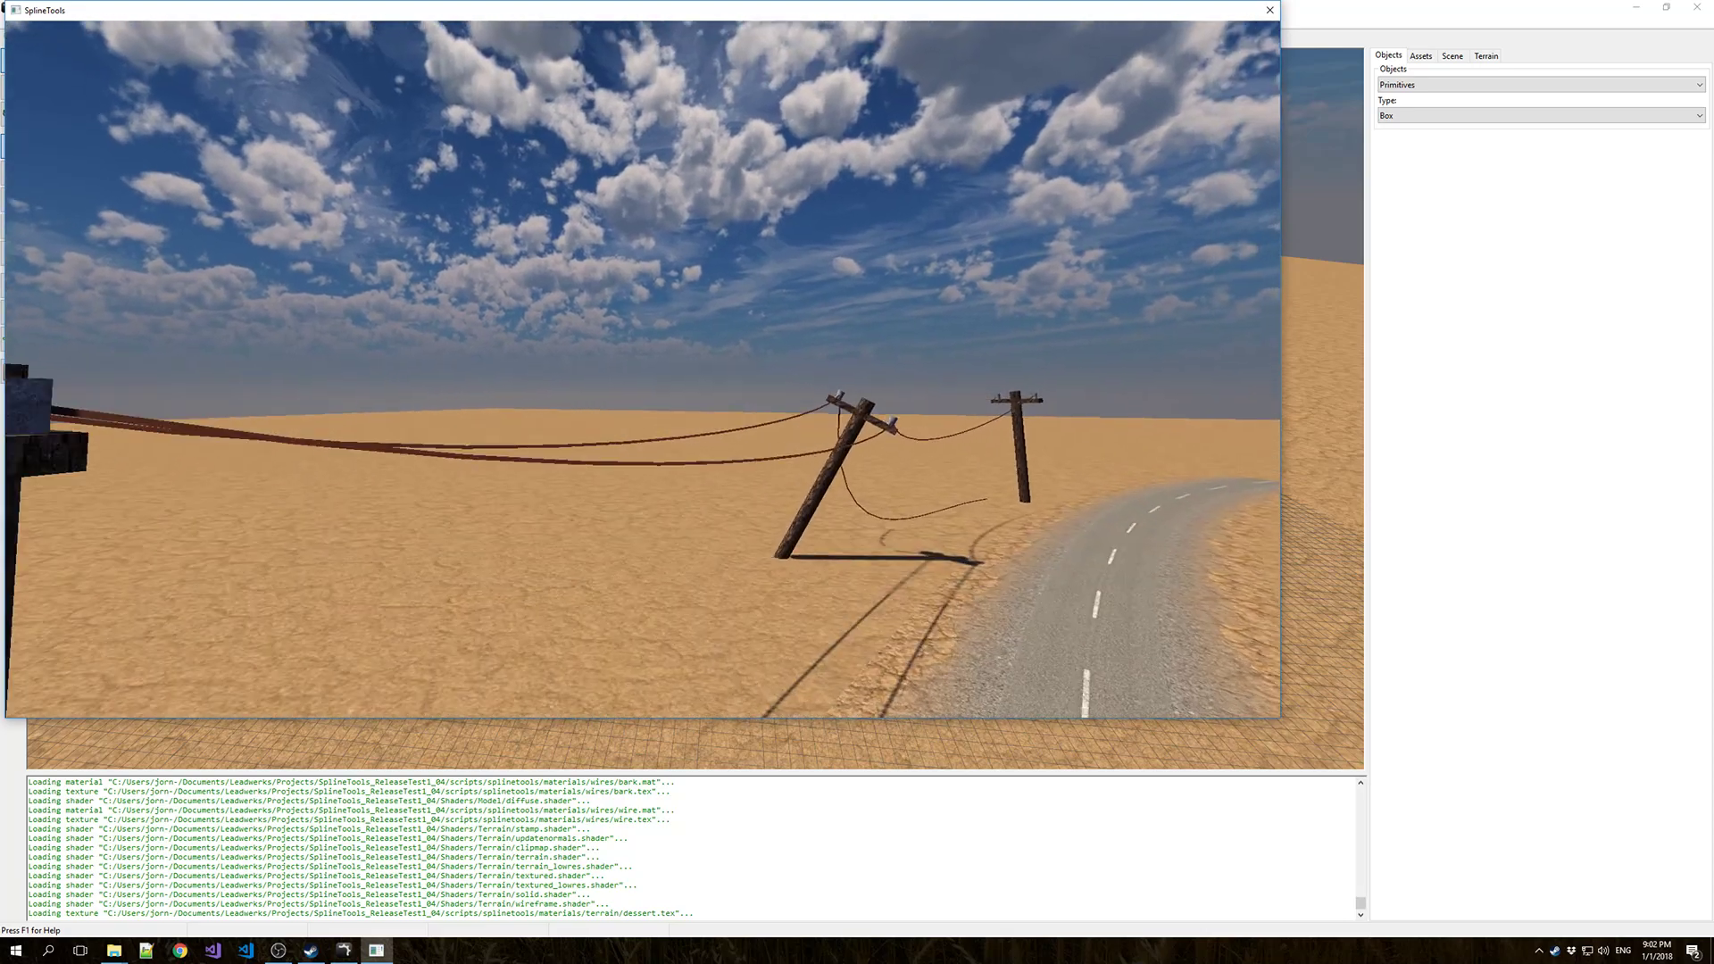
key(d)
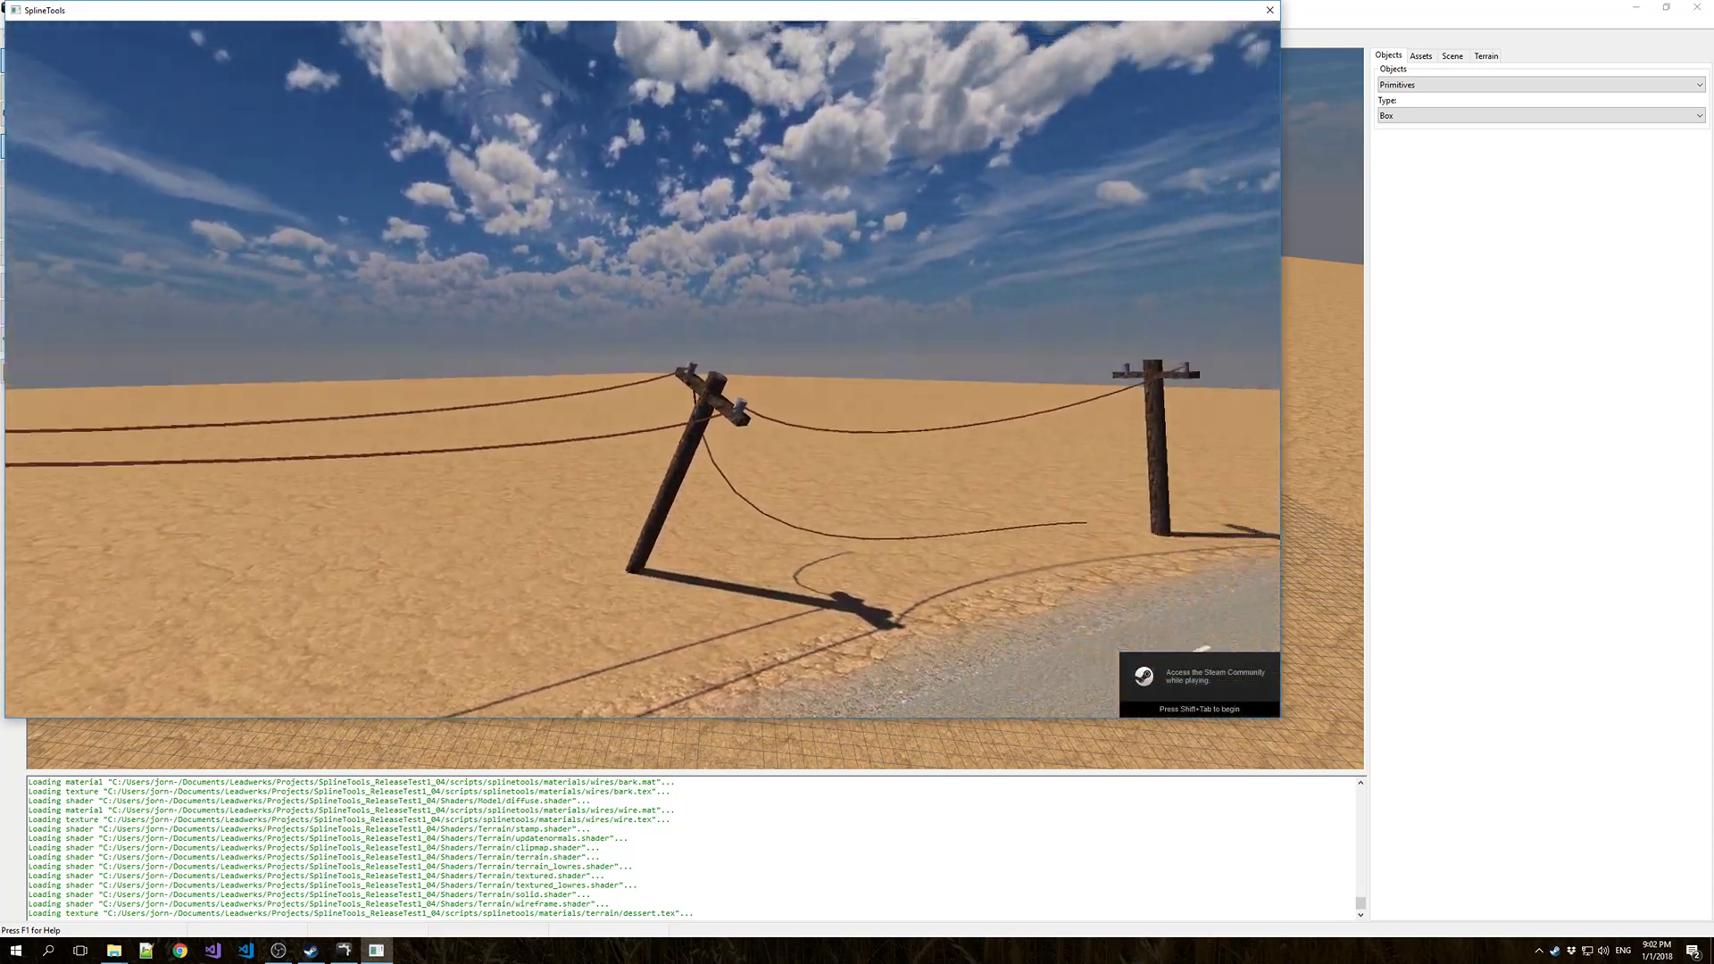
key(w)
key(d)
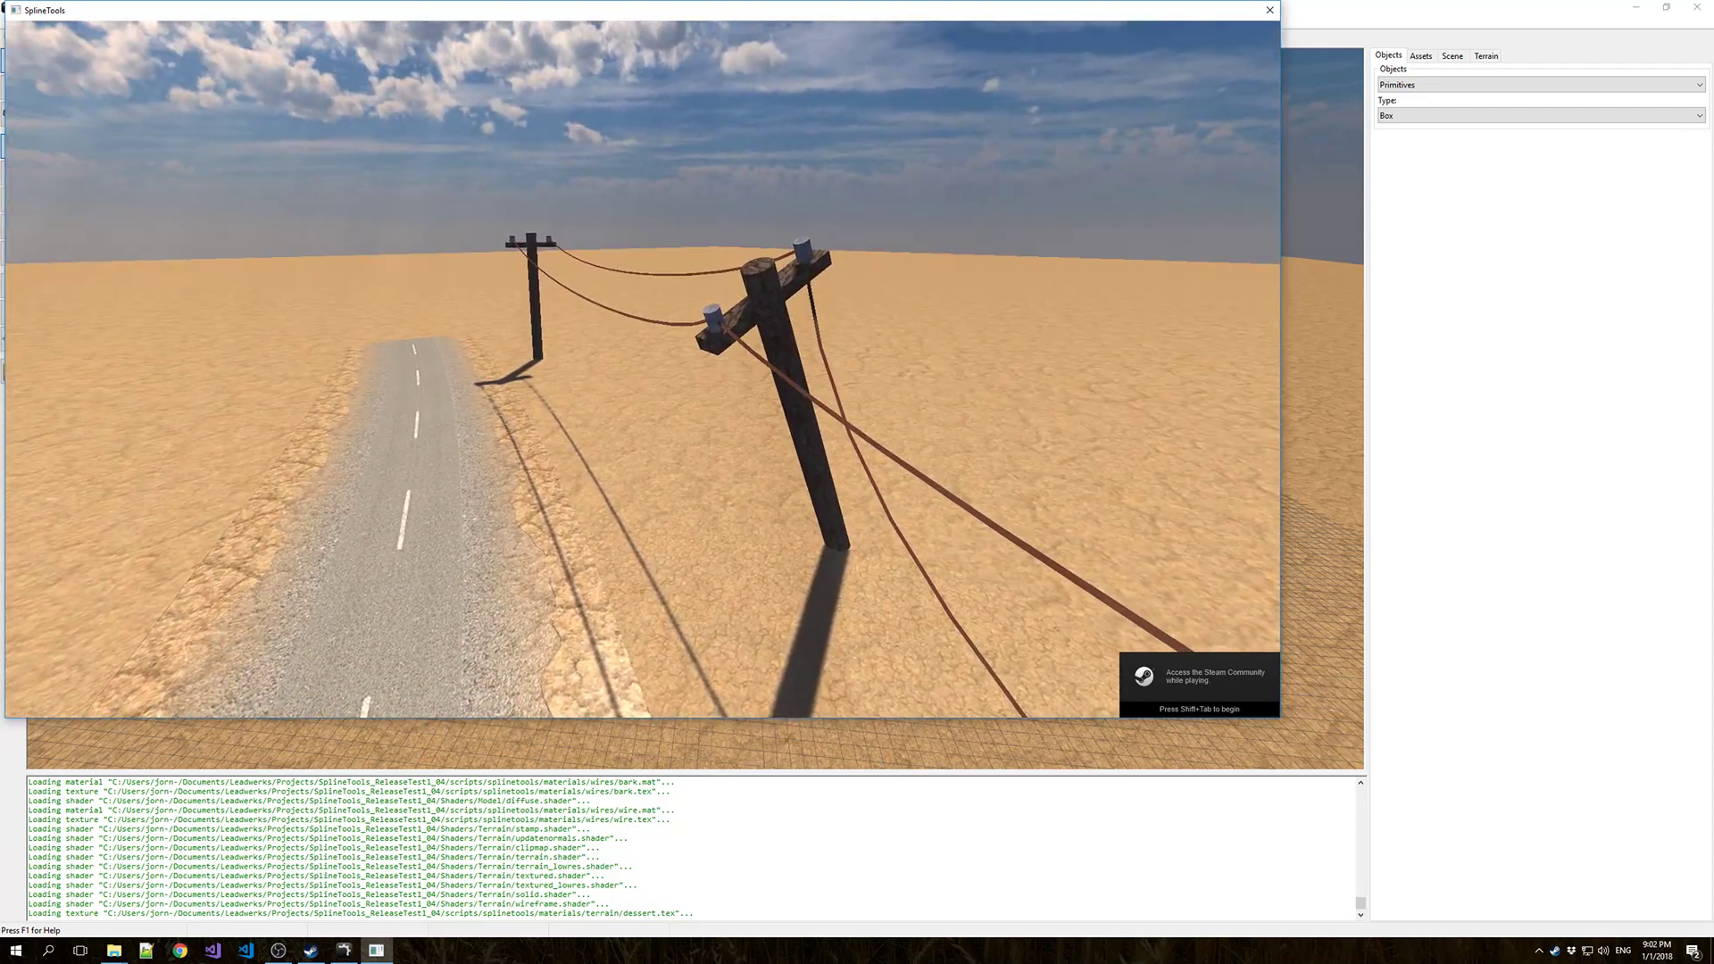
key(a)
key(s)
key(a)
key(w)
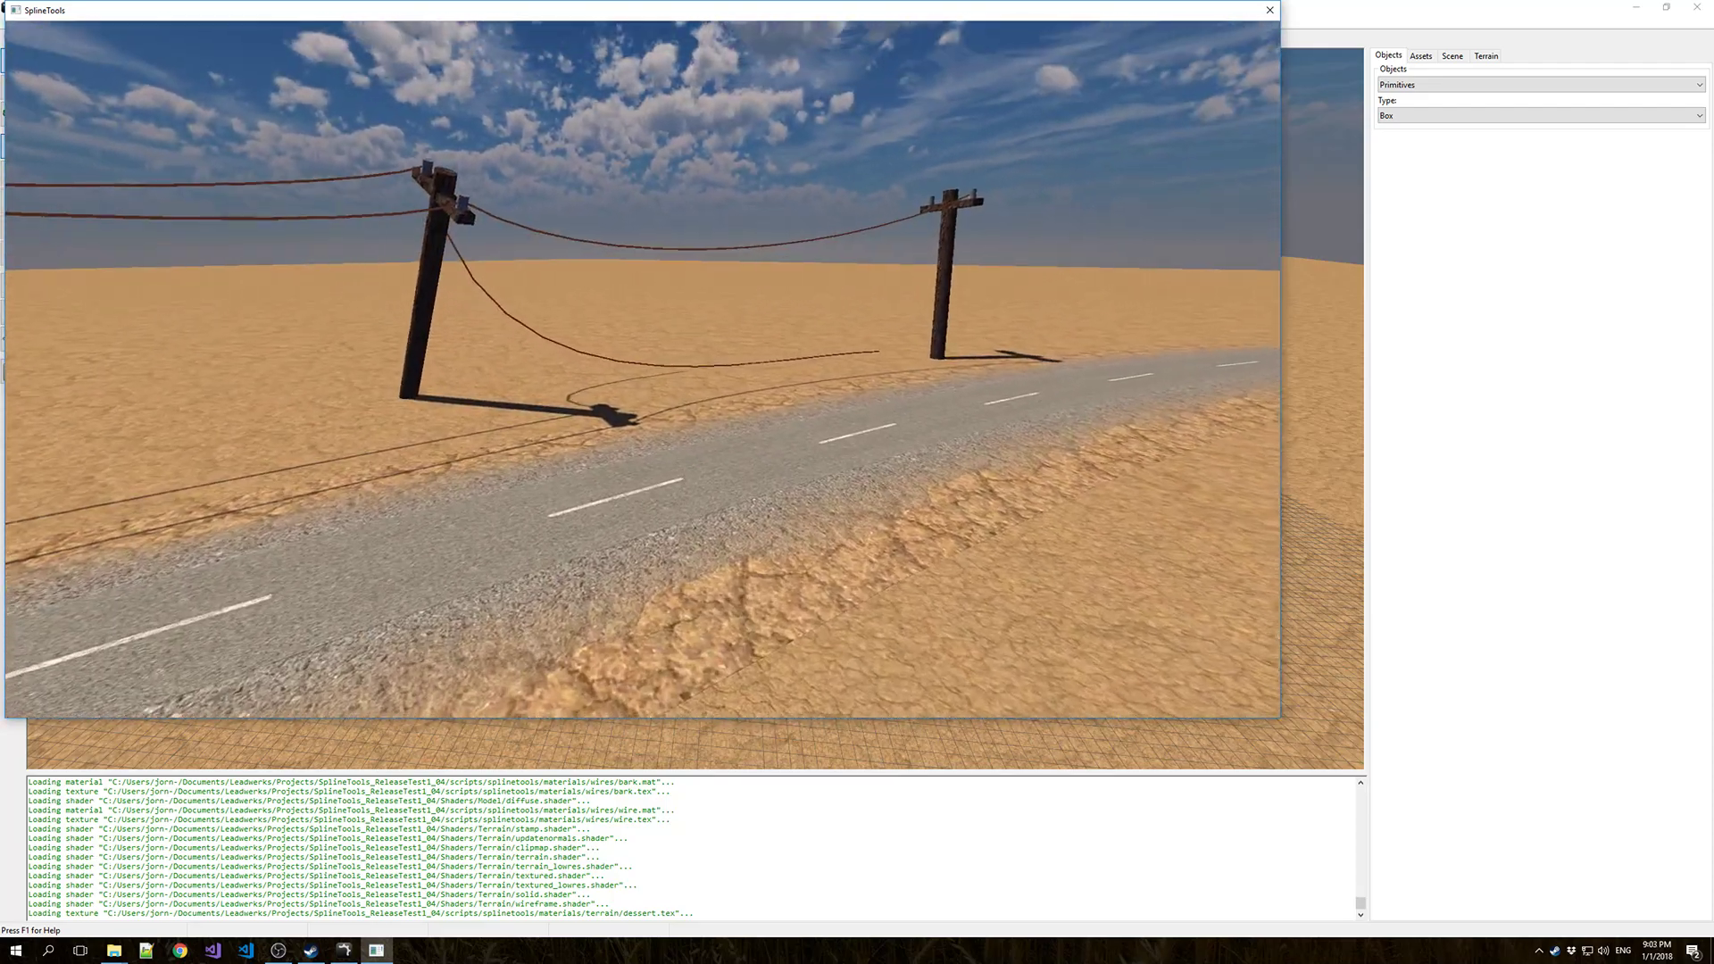
Examine the blue outlines on the poles and wires by flying along the road past all three poles.
key(w)
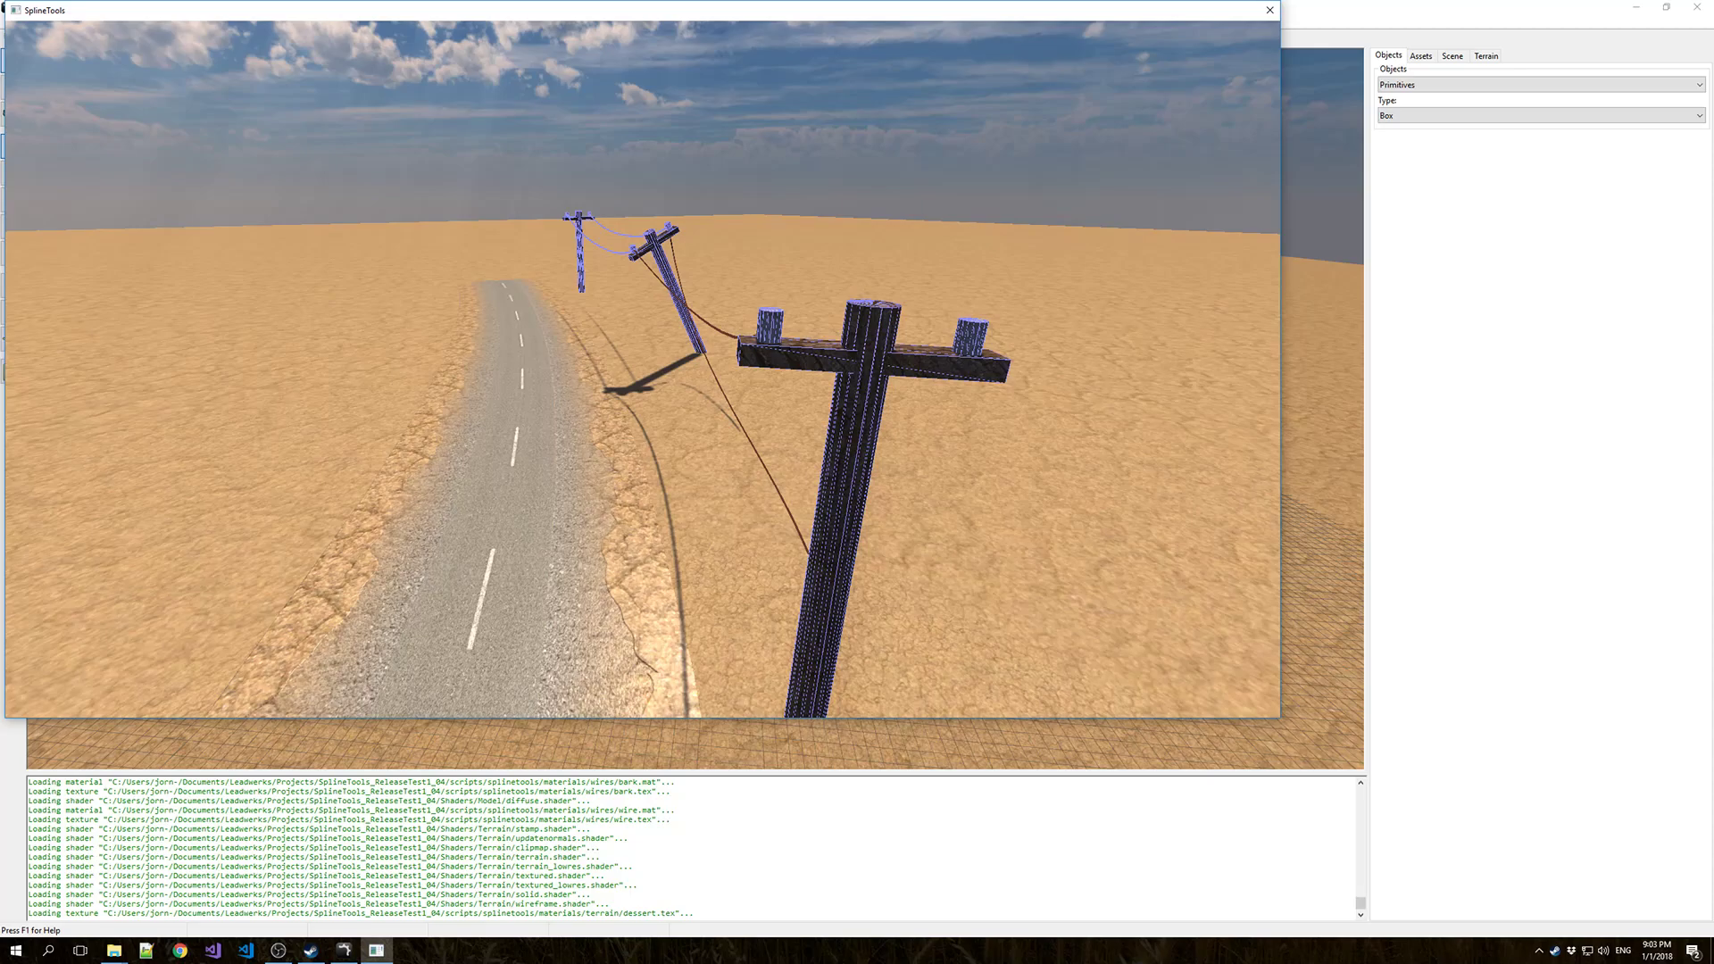
key(a)
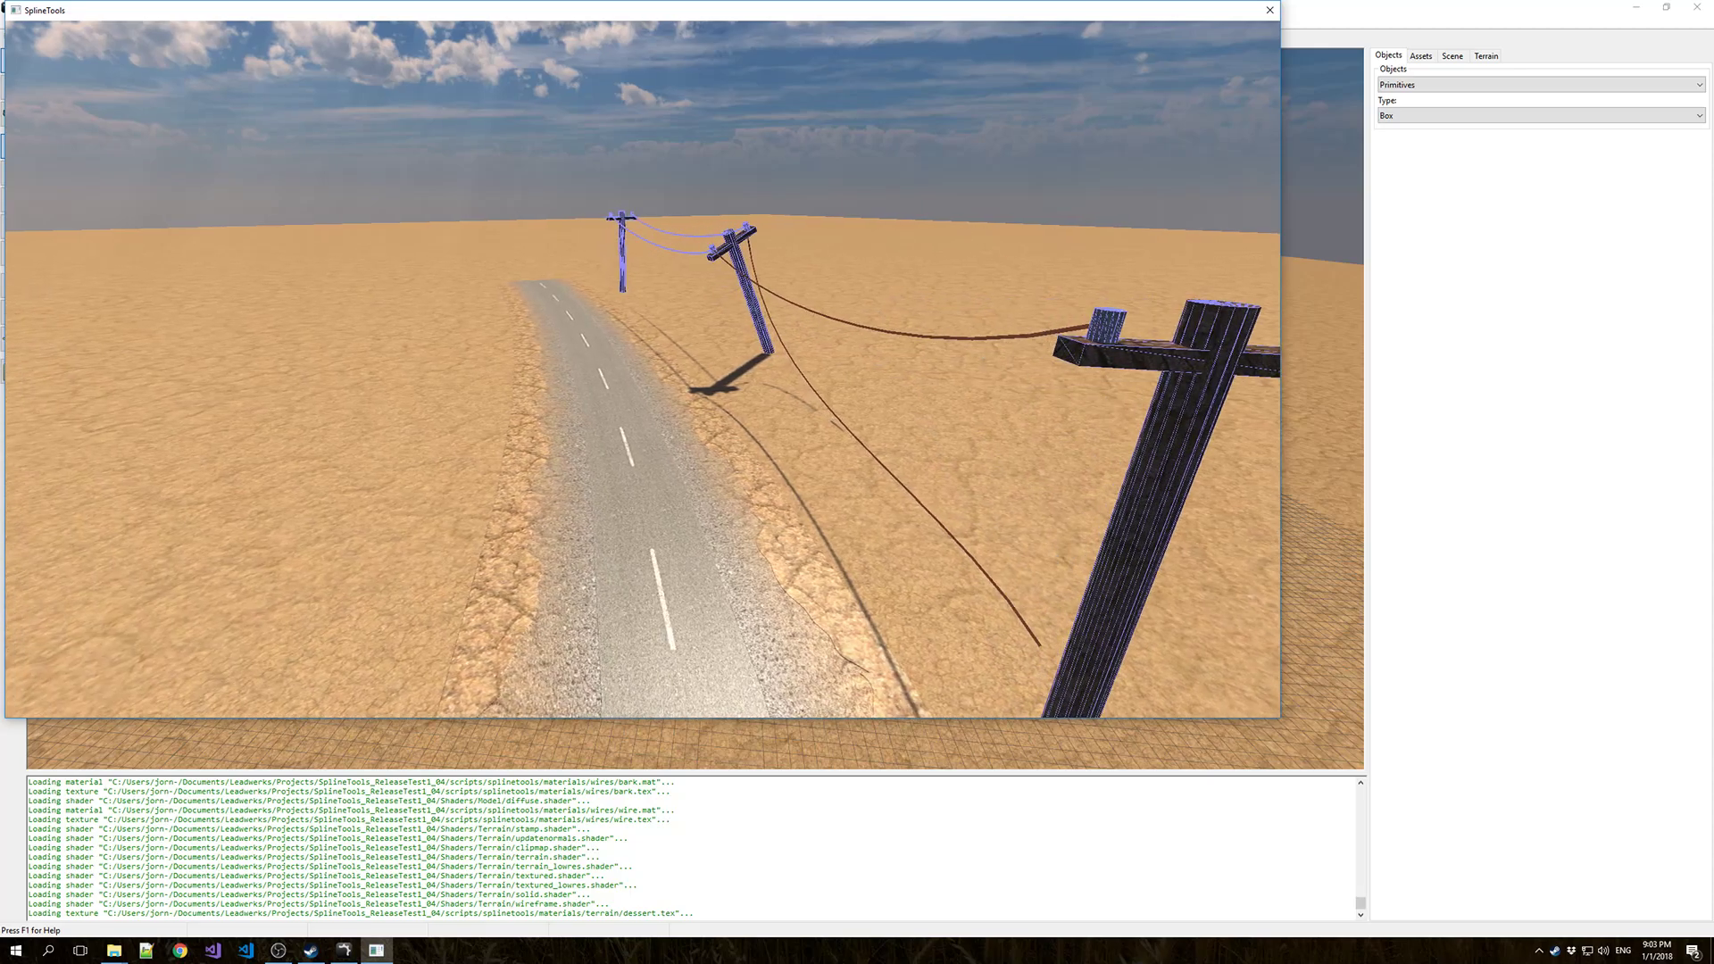
key(d)
key(w)
key(d)
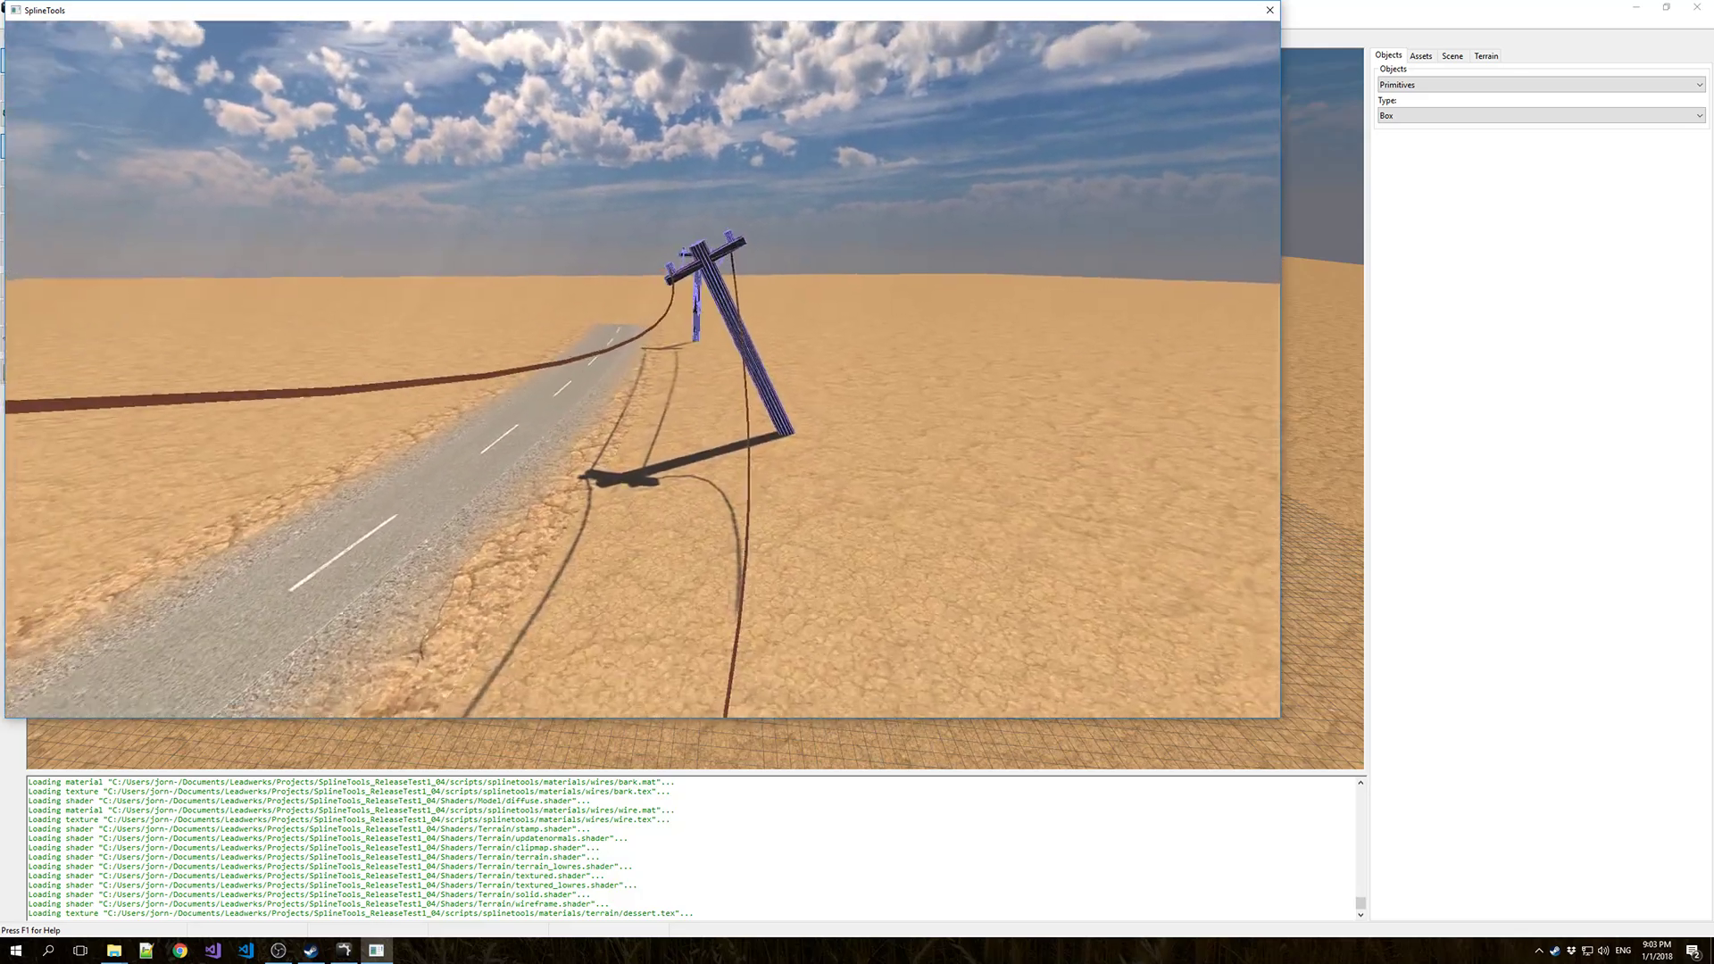
key(w)
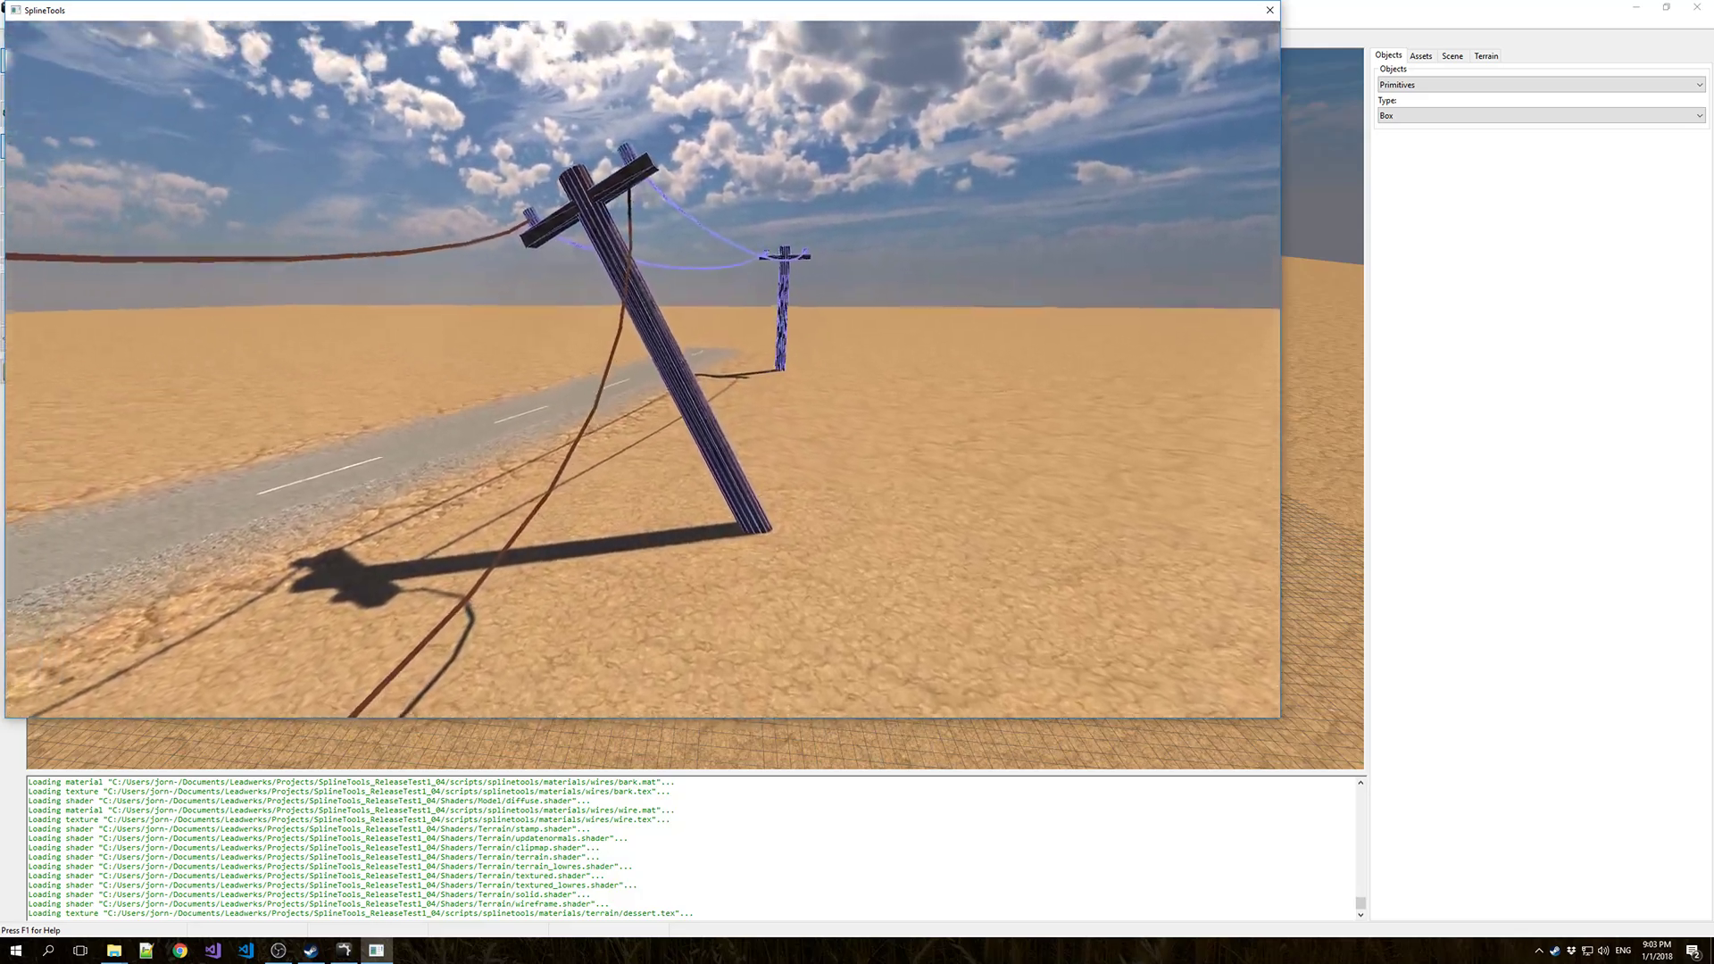
key(s)
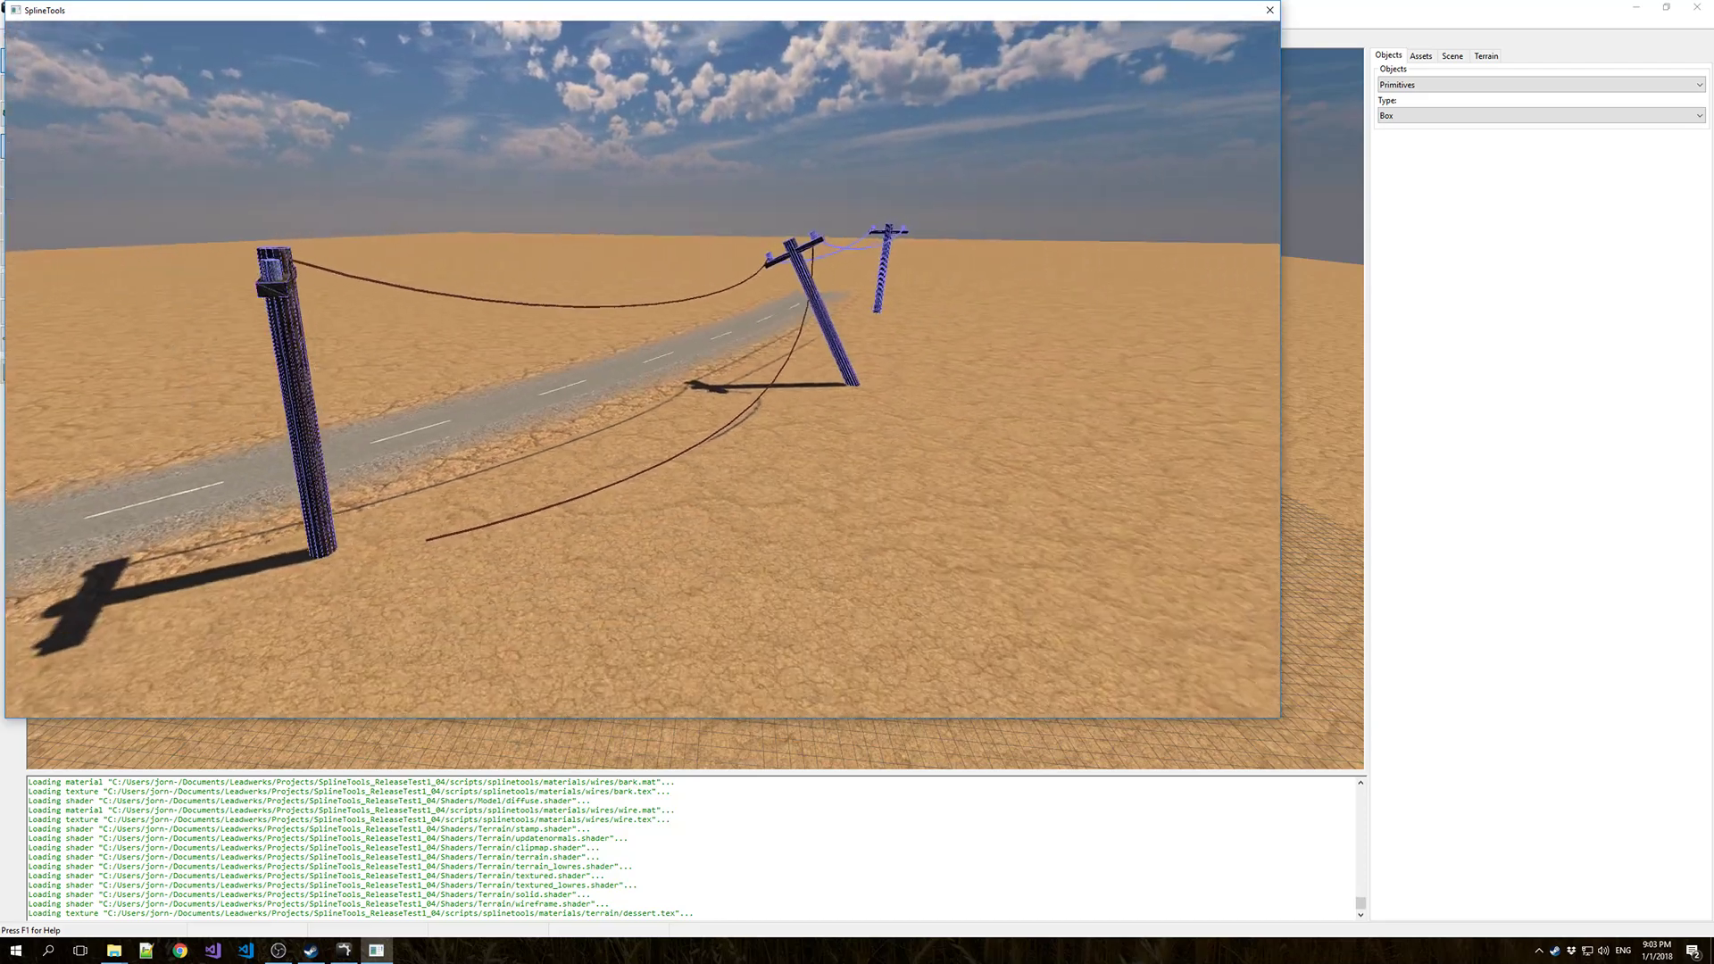
key(a)
key(w)
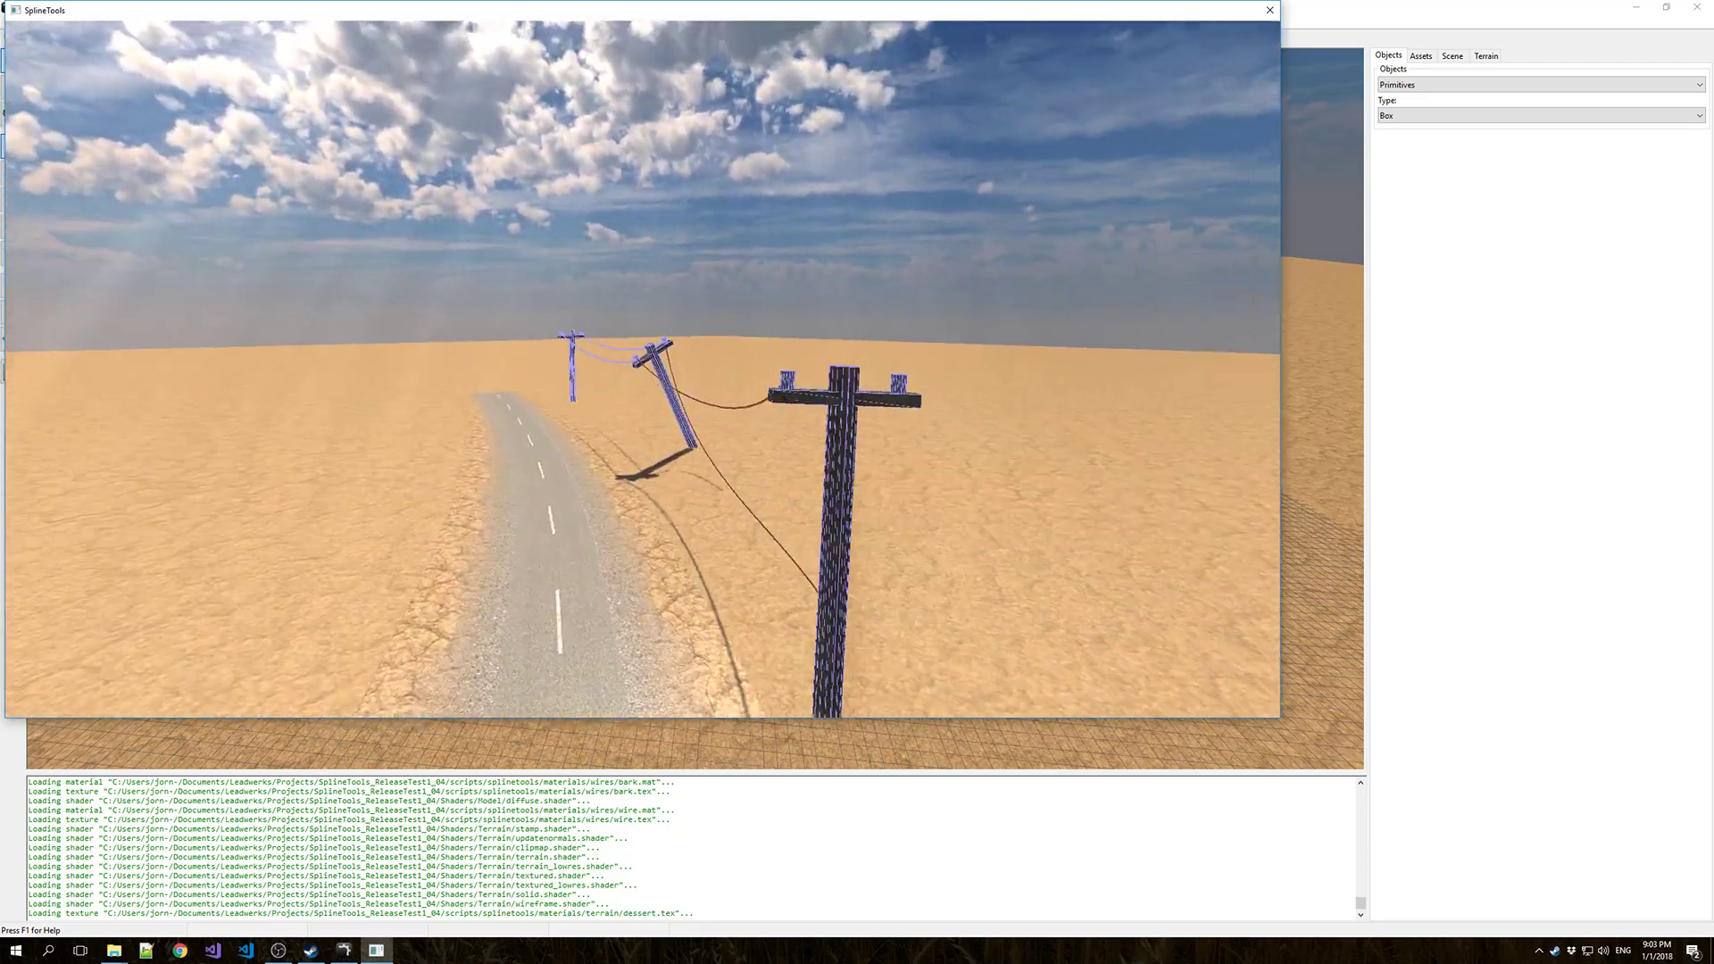
key(a)
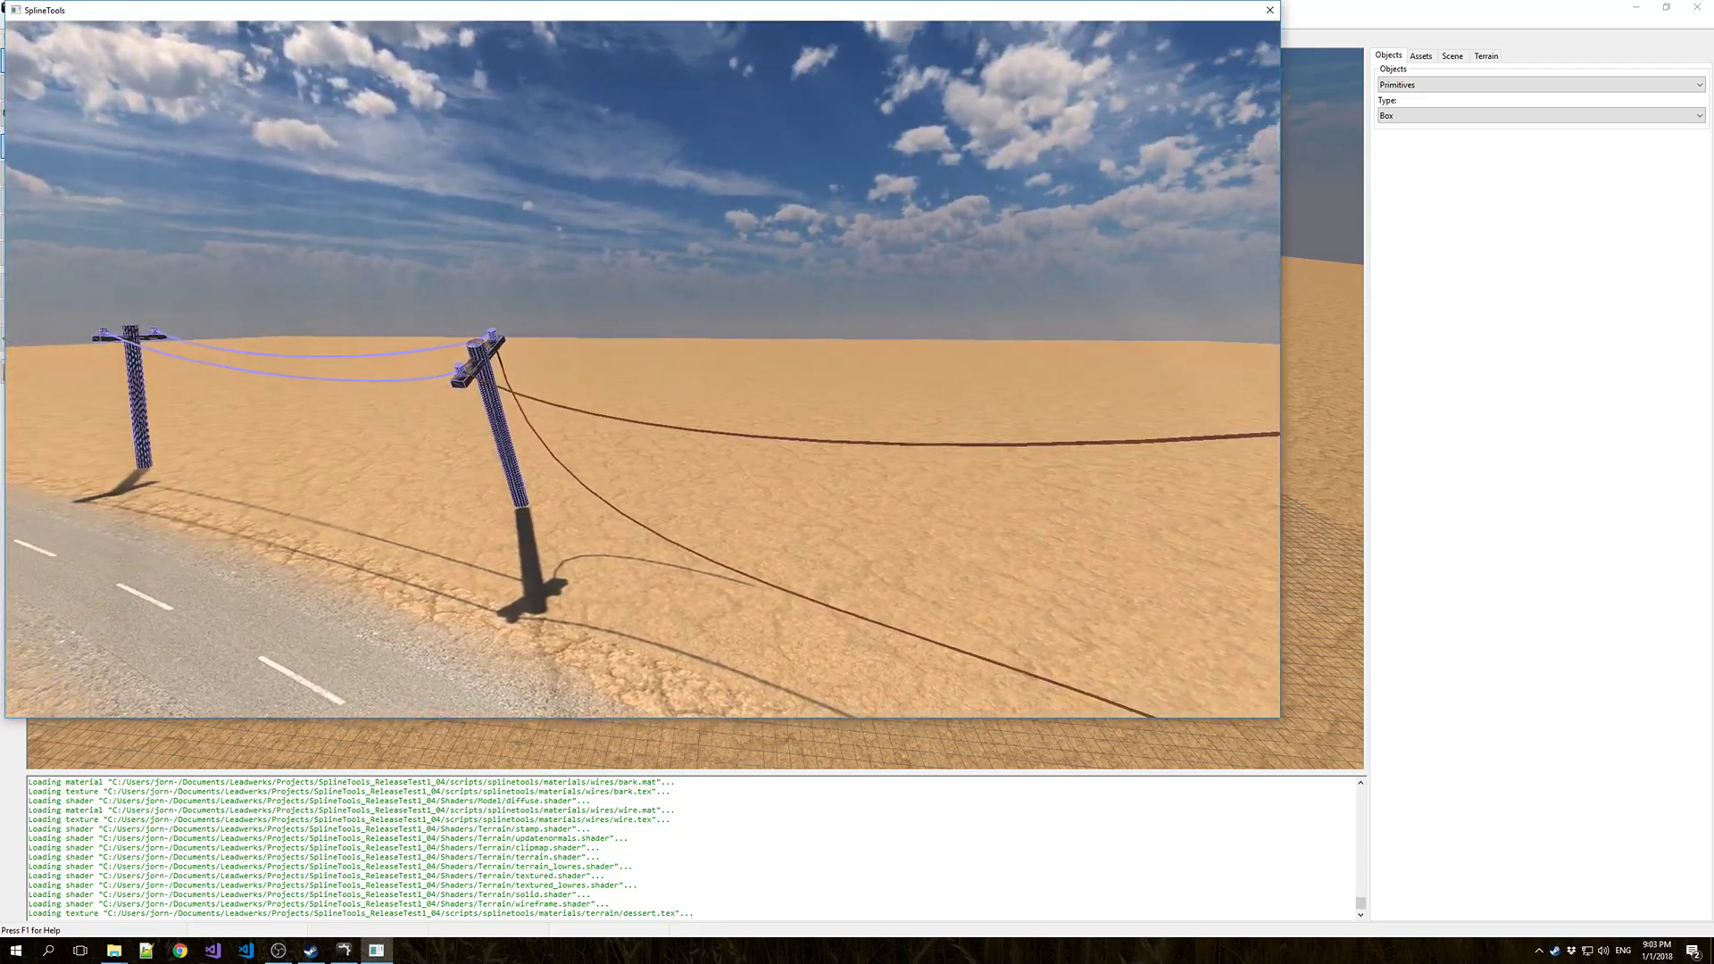
key(w)
key(s)
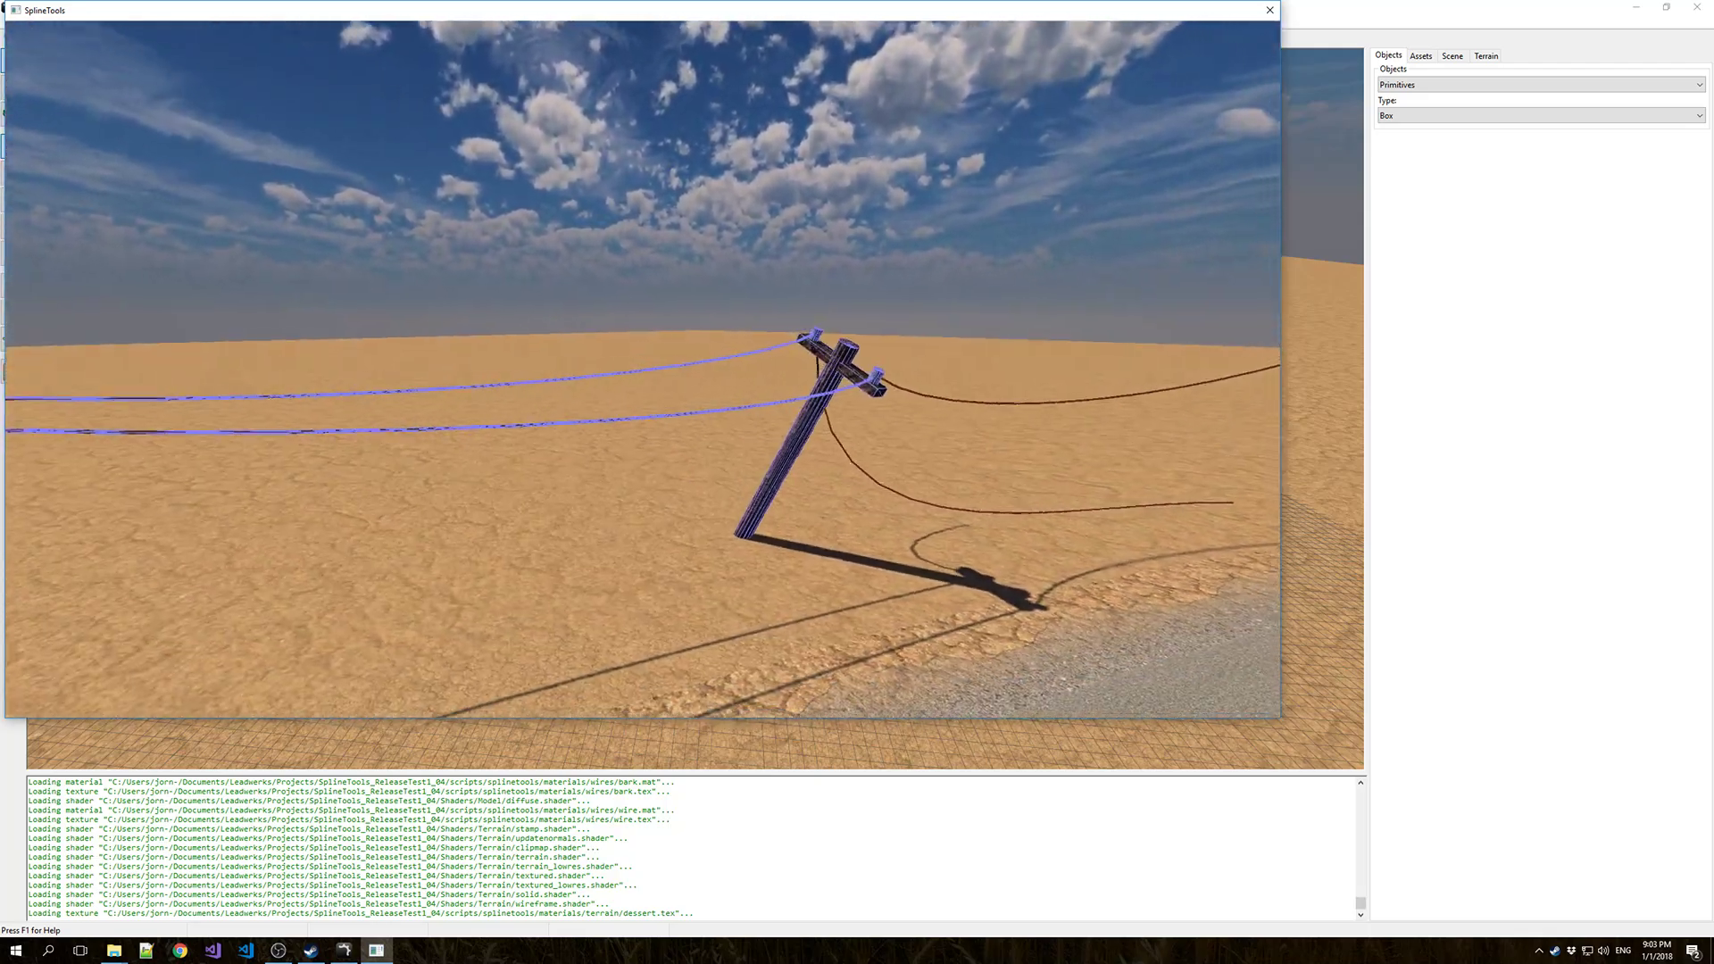
key(s)
key(a)
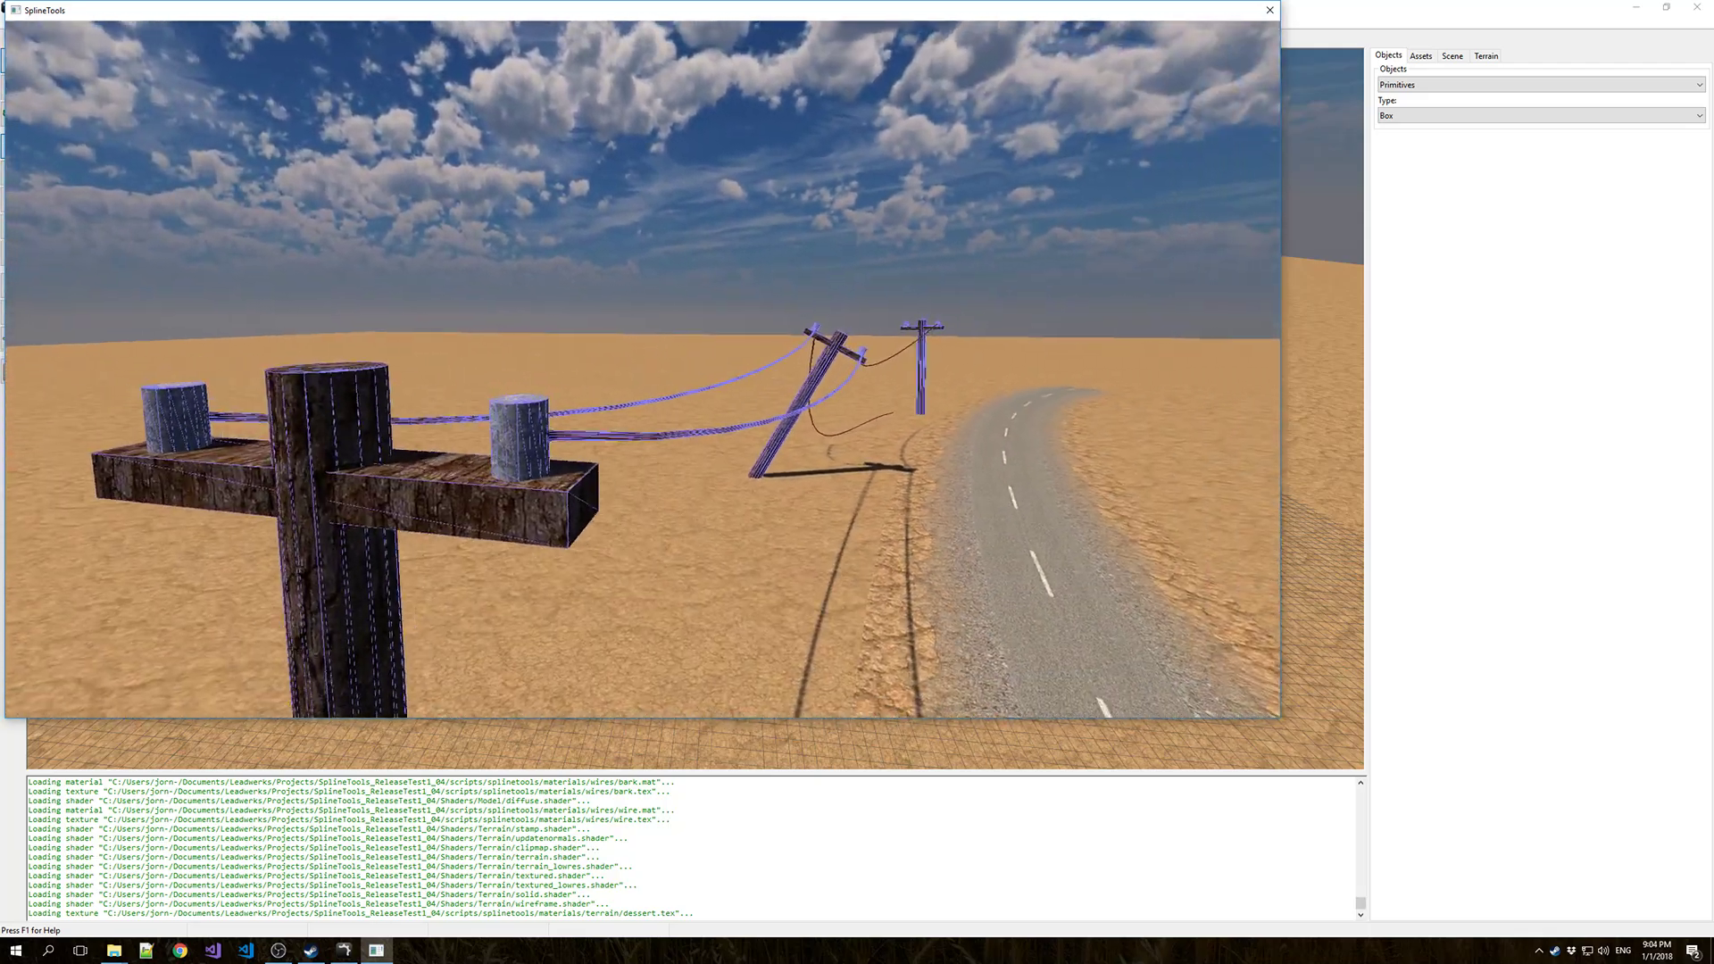
key(d)
key(a)
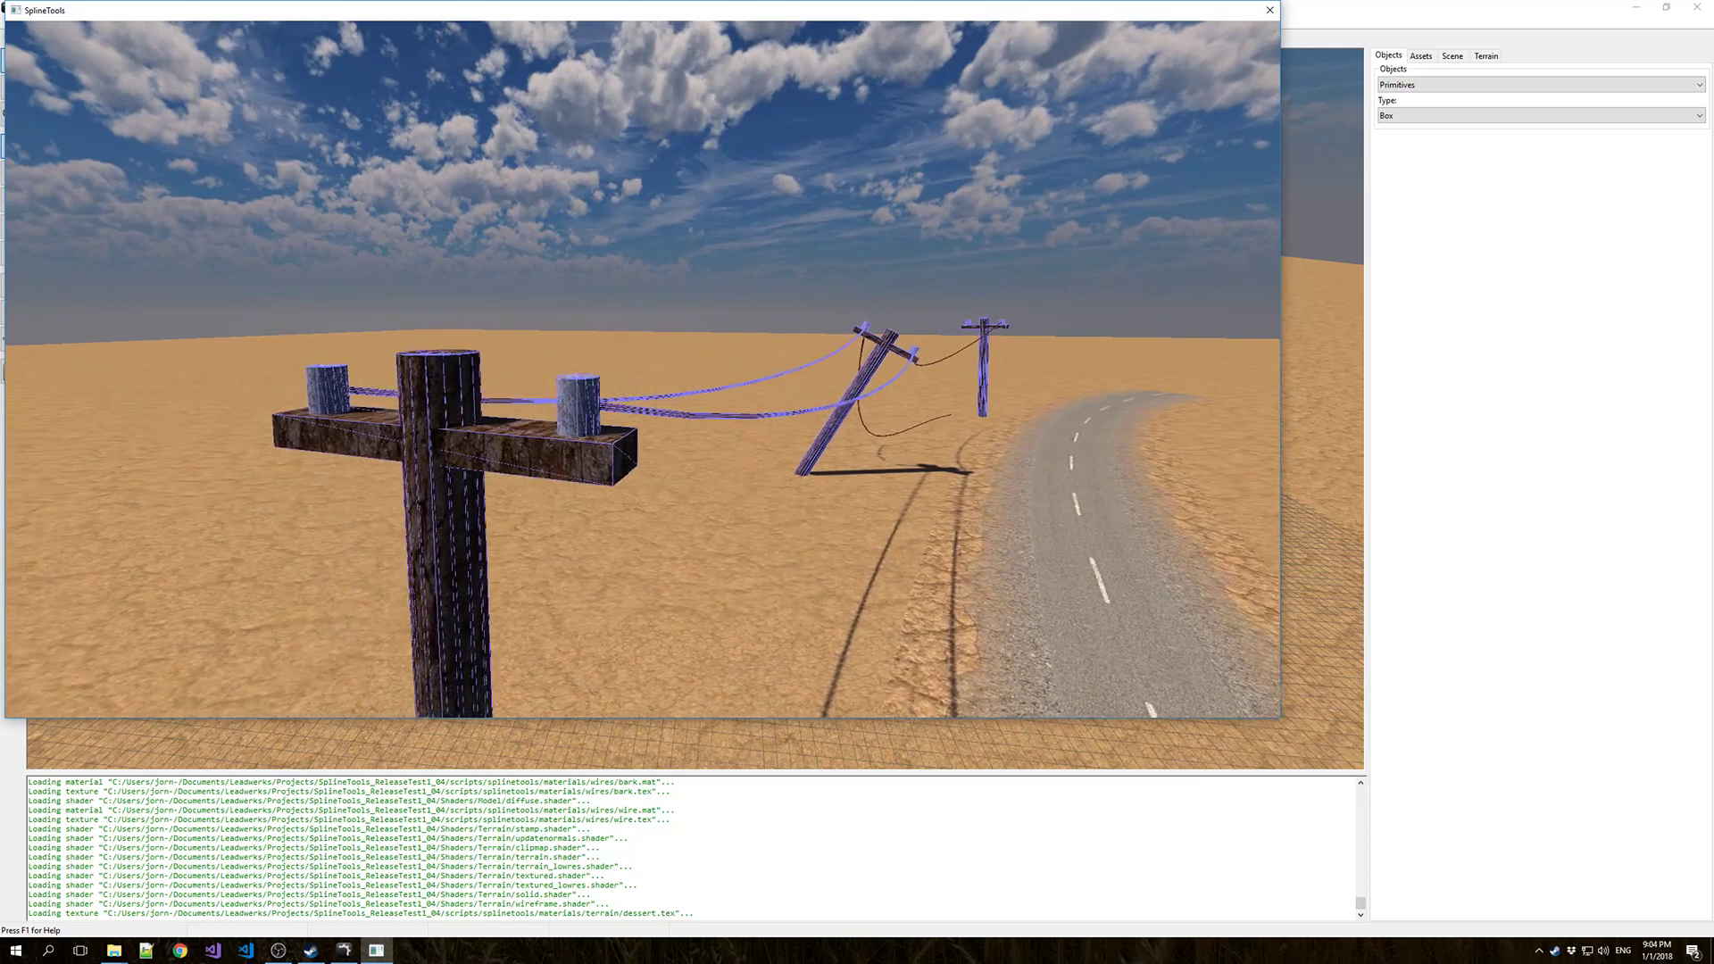
Quit the electric poles game session and close the Script Editor.
key(Escape)
click(82, 399)
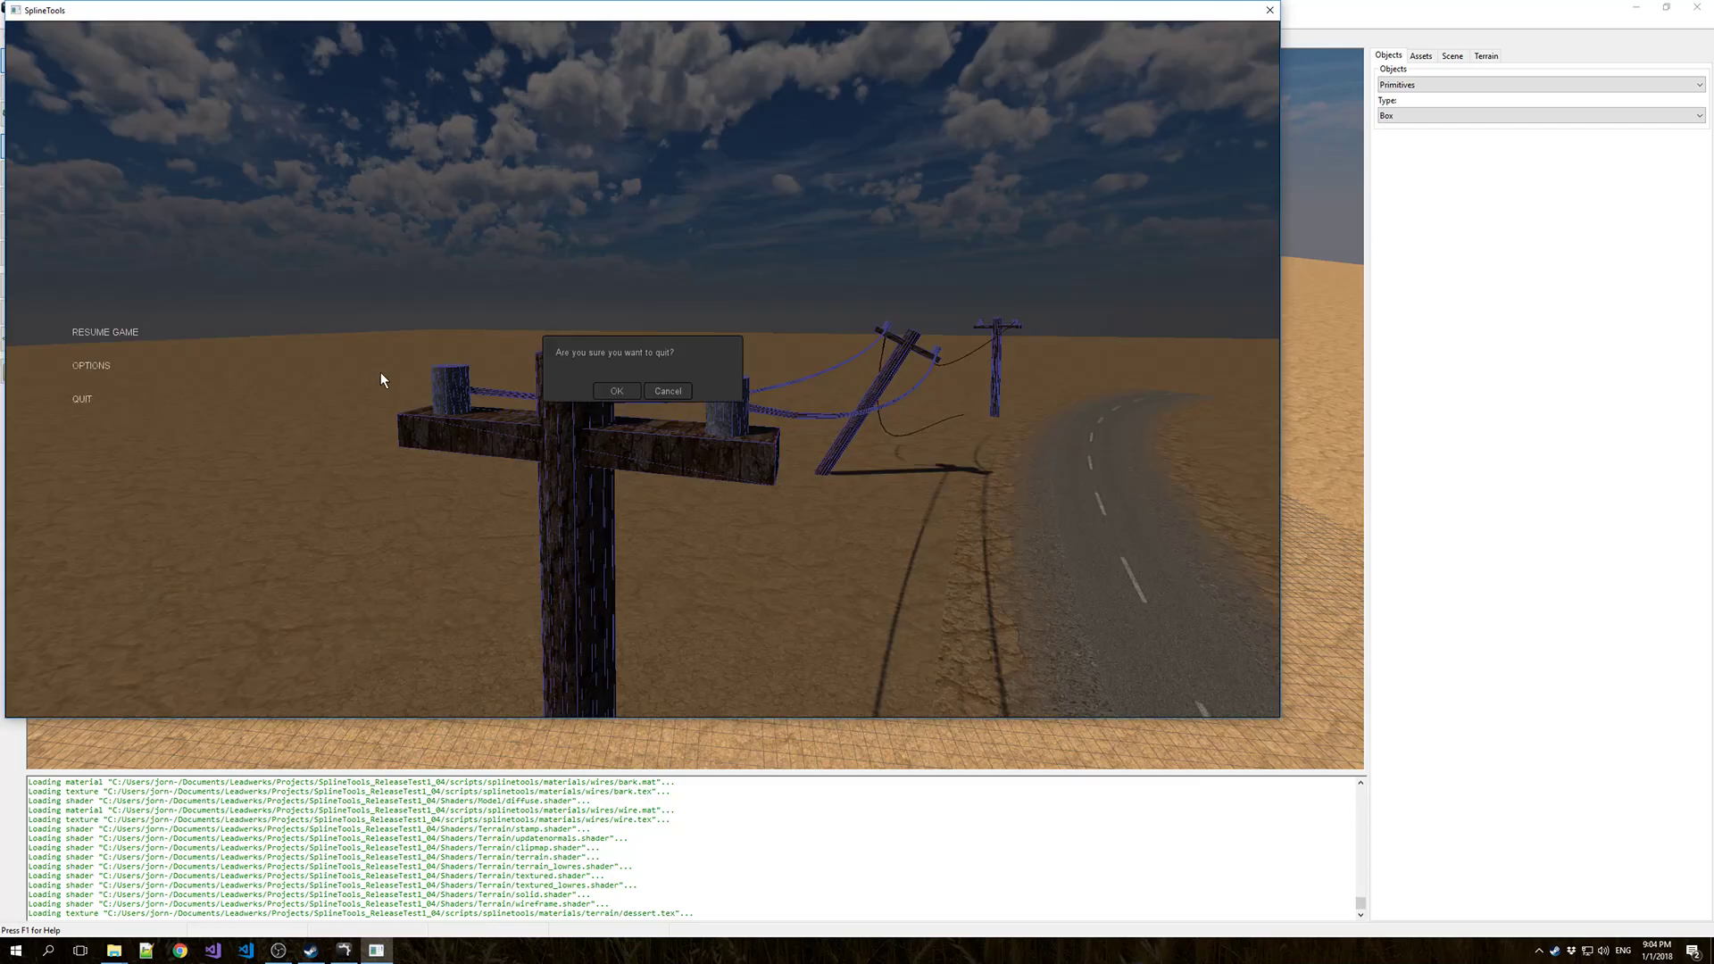
click(595, 391)
click(952, 48)
Show the scene hierarchy and expand its Entities and Brushes groups.
click(1453, 56)
double_click(1427, 99)
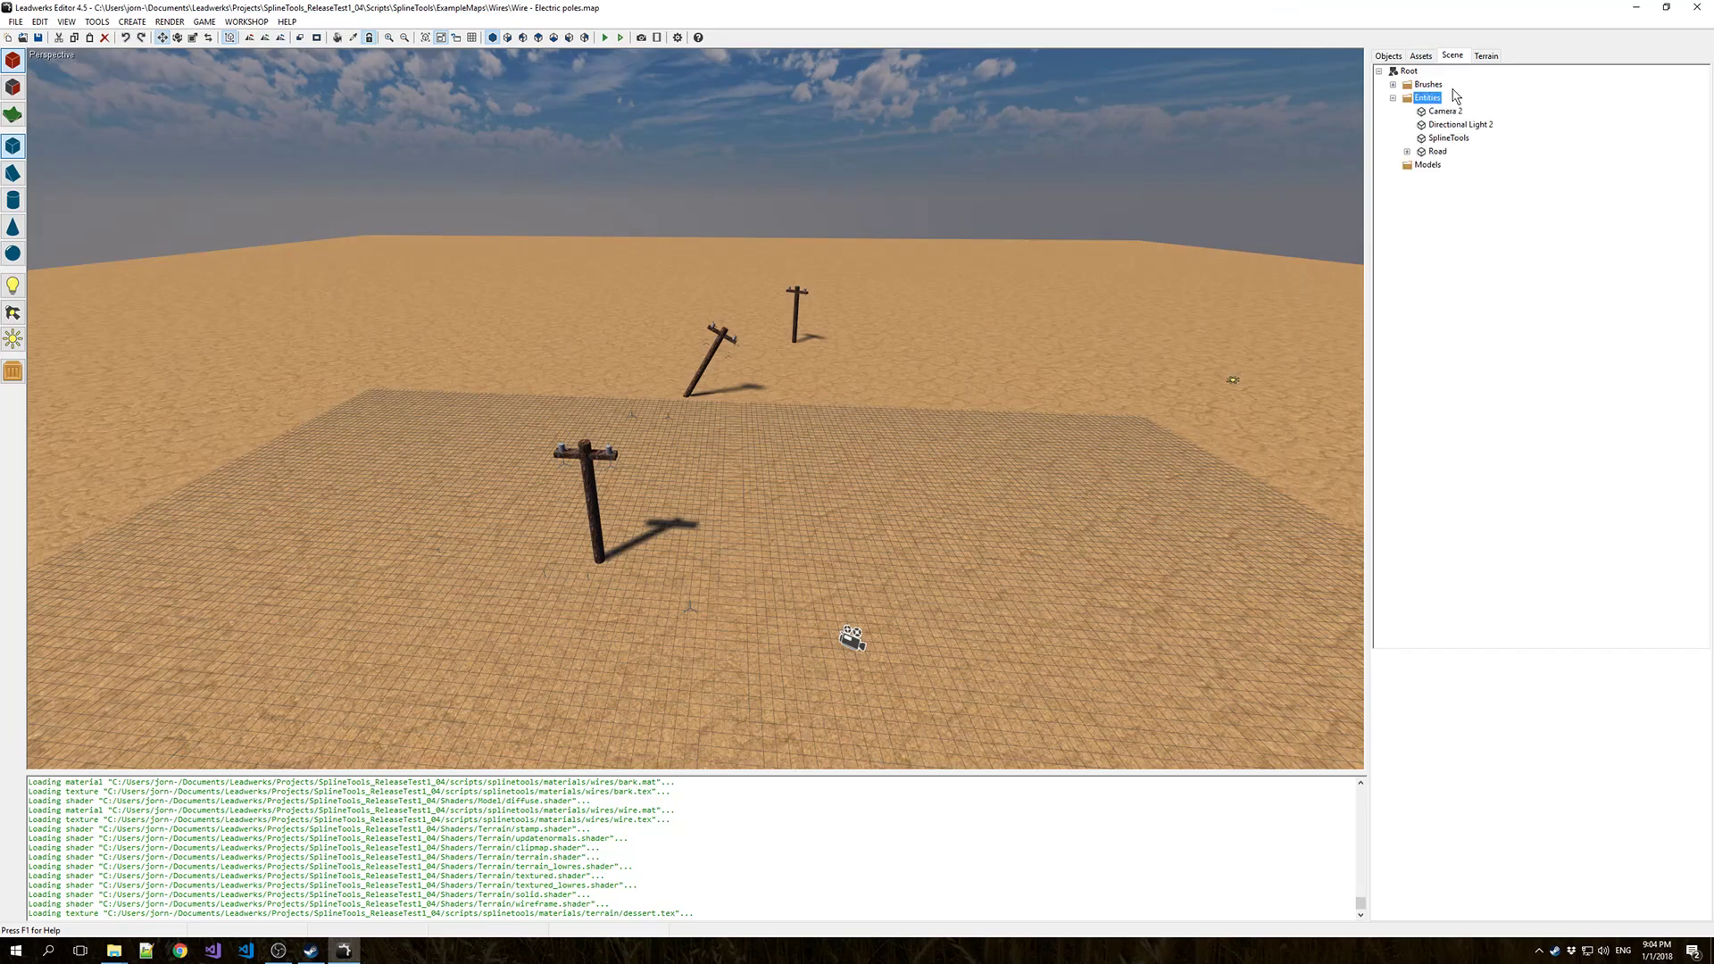
click(1441, 111)
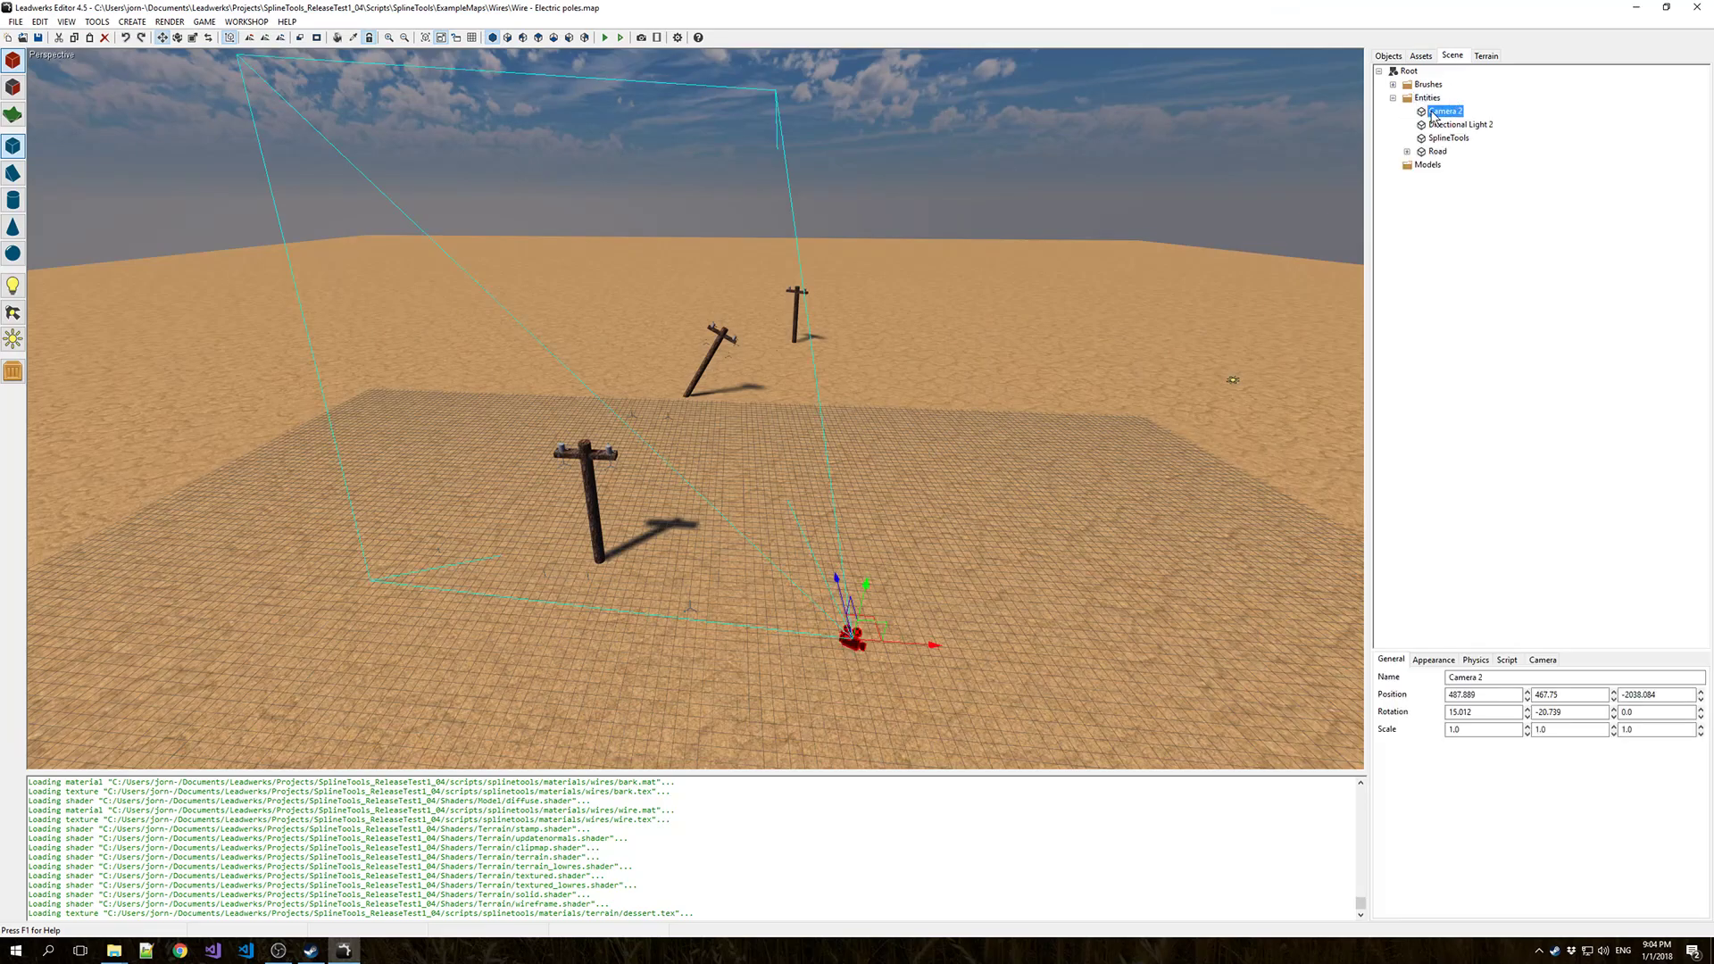
key(Down)
key(Down)
key(Up)
key(Up)
key(Up)
key(Up)
key(Right)
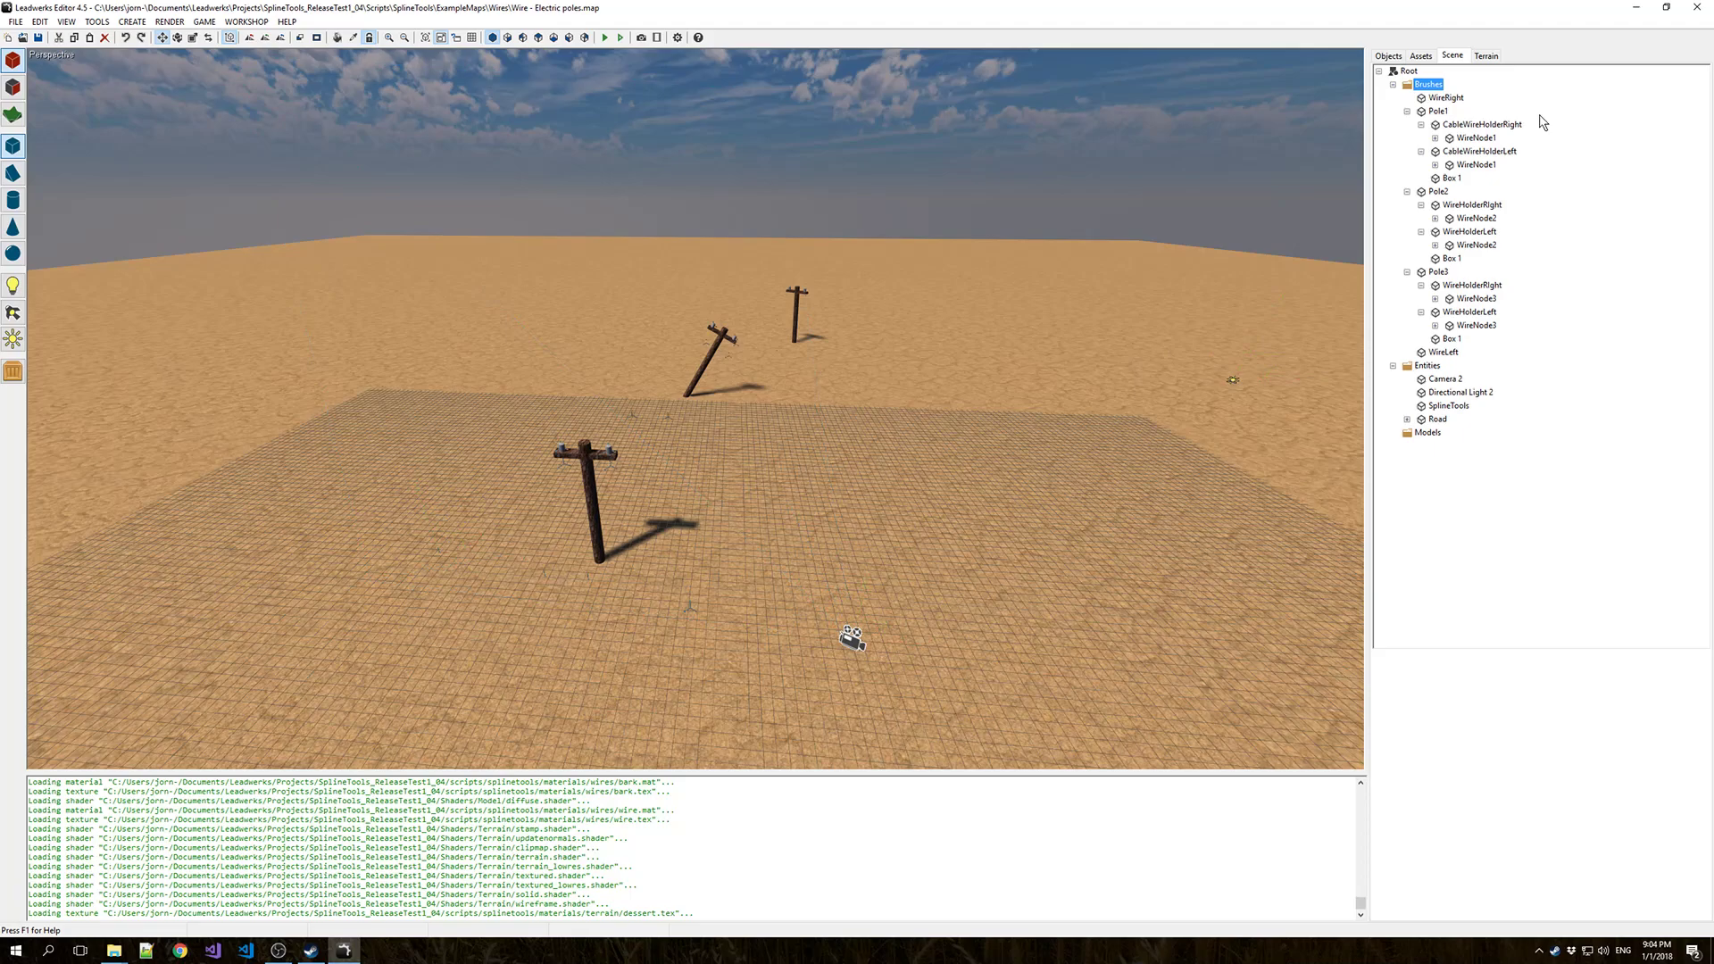
Collapse the Pole1, Pole2 and Pole3 branches in the scene hierarchy.
key(Down)
key(Down)
key(Left)
key(Down)
key(Left)
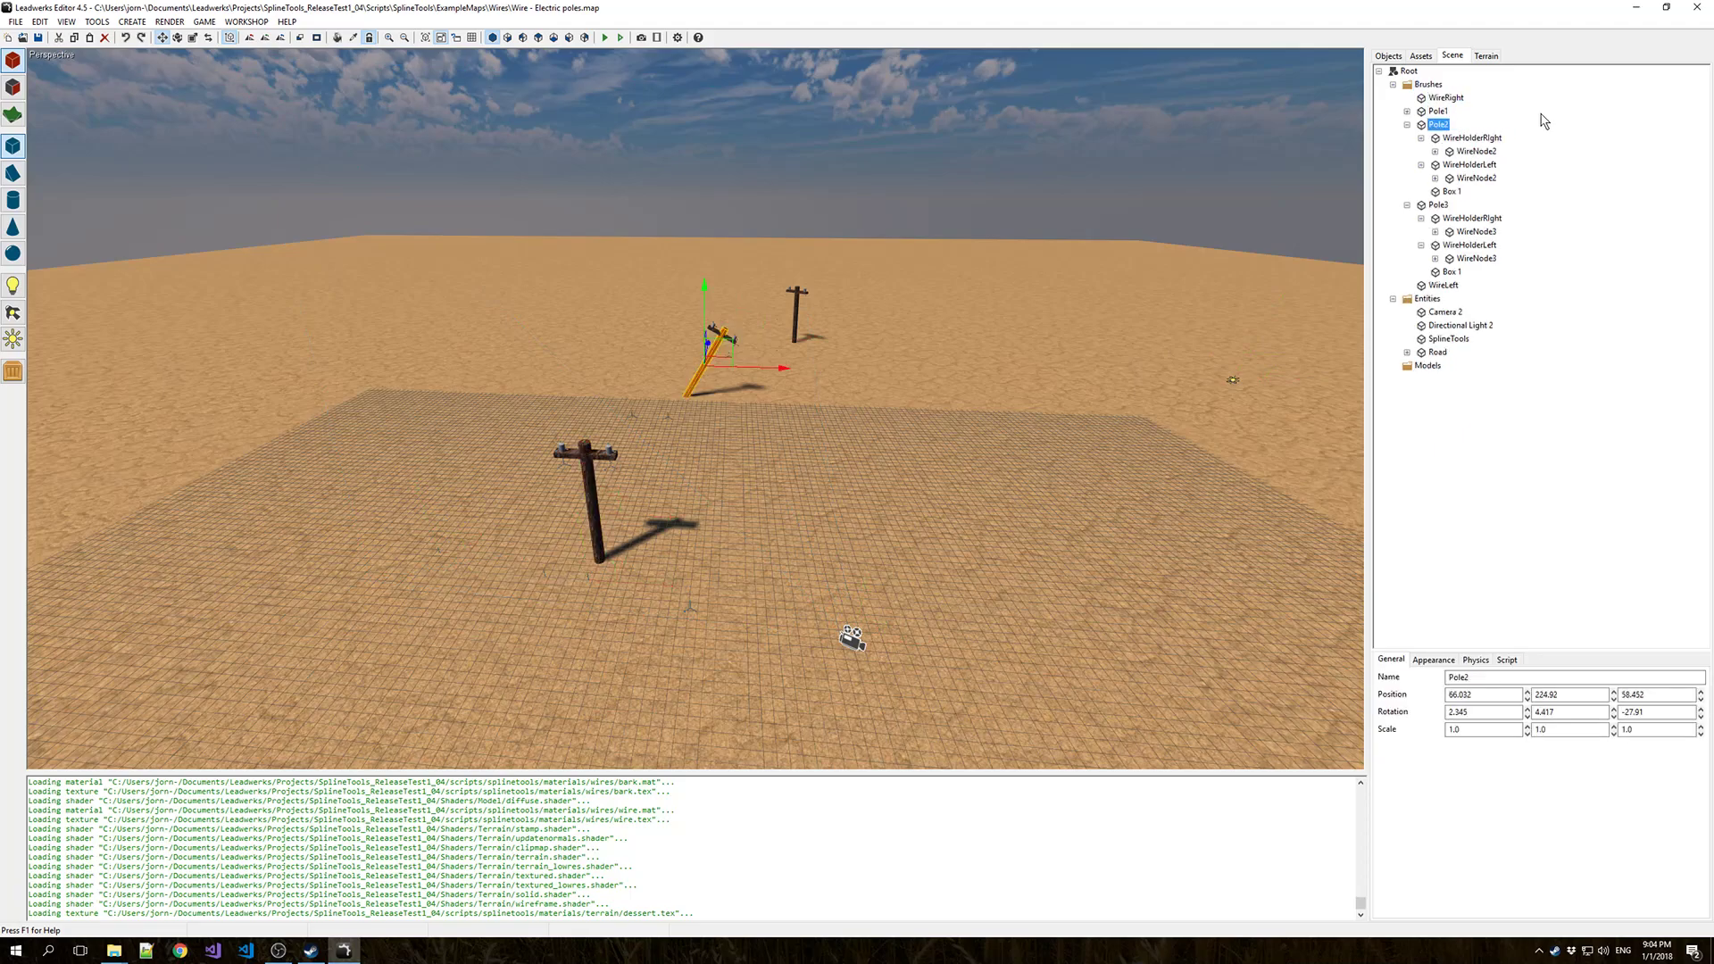
key(Down)
key(Left)
key(Down)
Expand Pole3 to view its children, keeping its WireHolderRight branch collapsed.
key(Up)
key(Right)
key(Down)
key(Right)
key(Left)
key(Down)
key(Up)
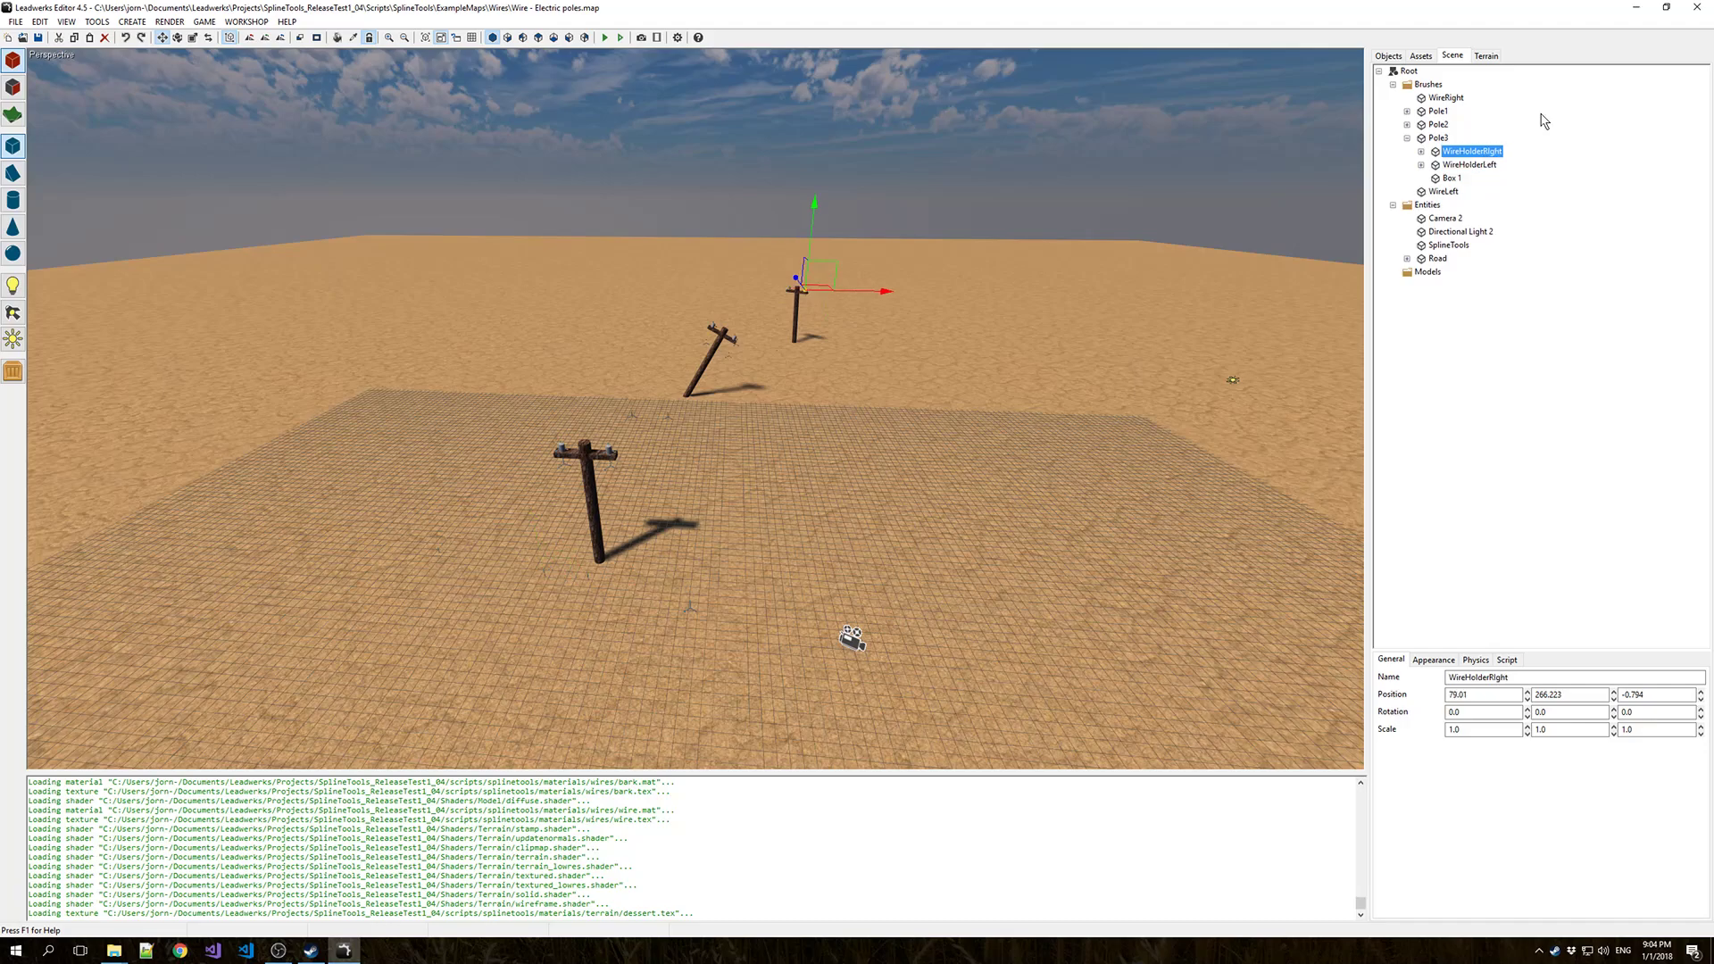
Expand Pole3's WireHolderLeft and select the WireNode3 inside it.
key(Down)
key(Right)
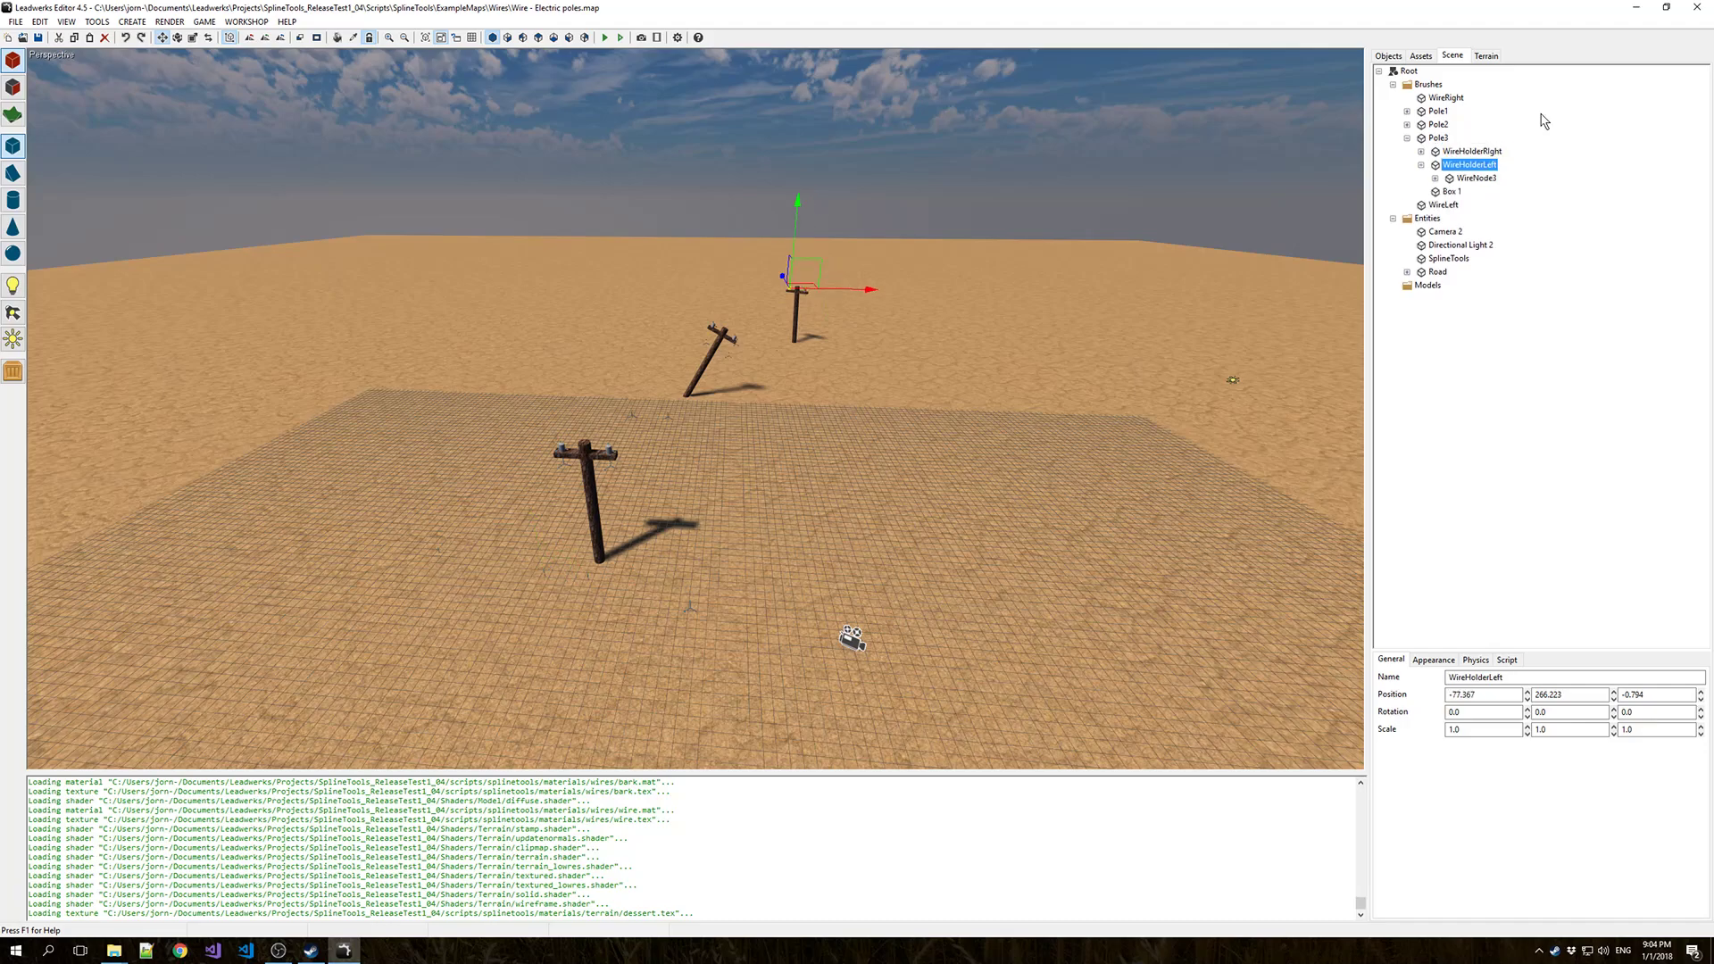
key(Down)
key(Right)
key(Down)
key(Up)
key(Left)
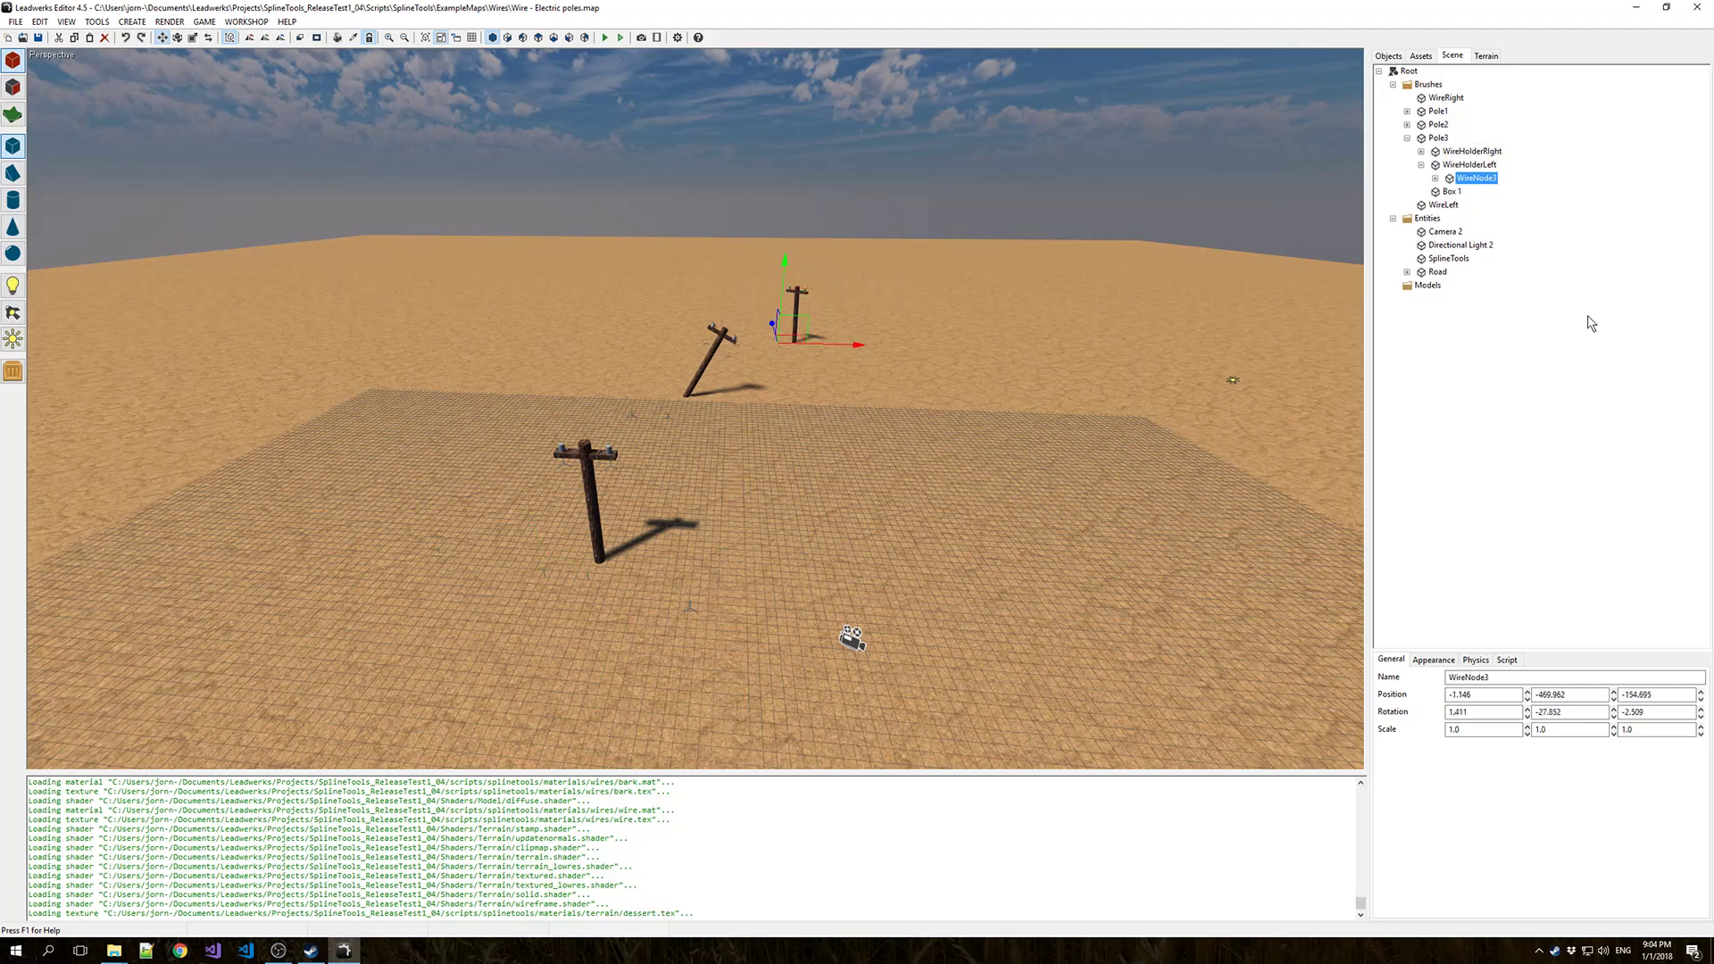
Expand Pole2 in the scene hierarchy and select the WireNode2 inside its WireHolderLeft.
click(1427, 126)
key(Right)
key(Down)
key(Down)
key(Down)
key(Down)
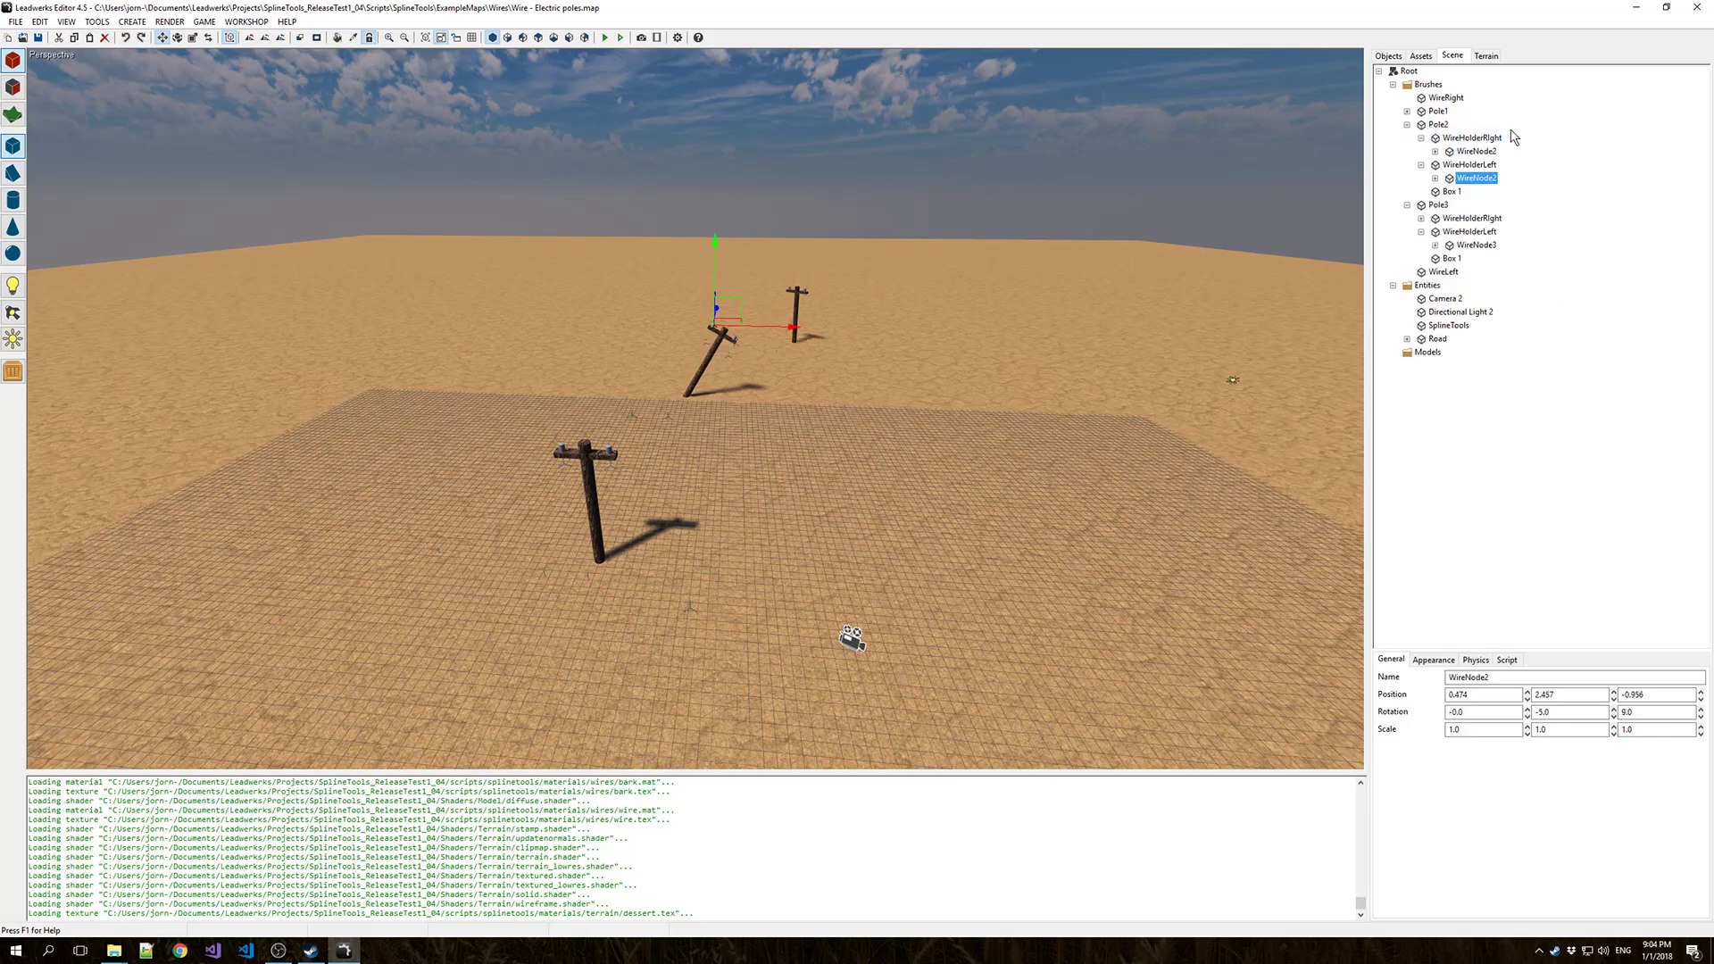
Show WireNode2's script properties and set its segments to 3 and its radius to 0.5.
click(1514, 661)
double_click(1483, 710)
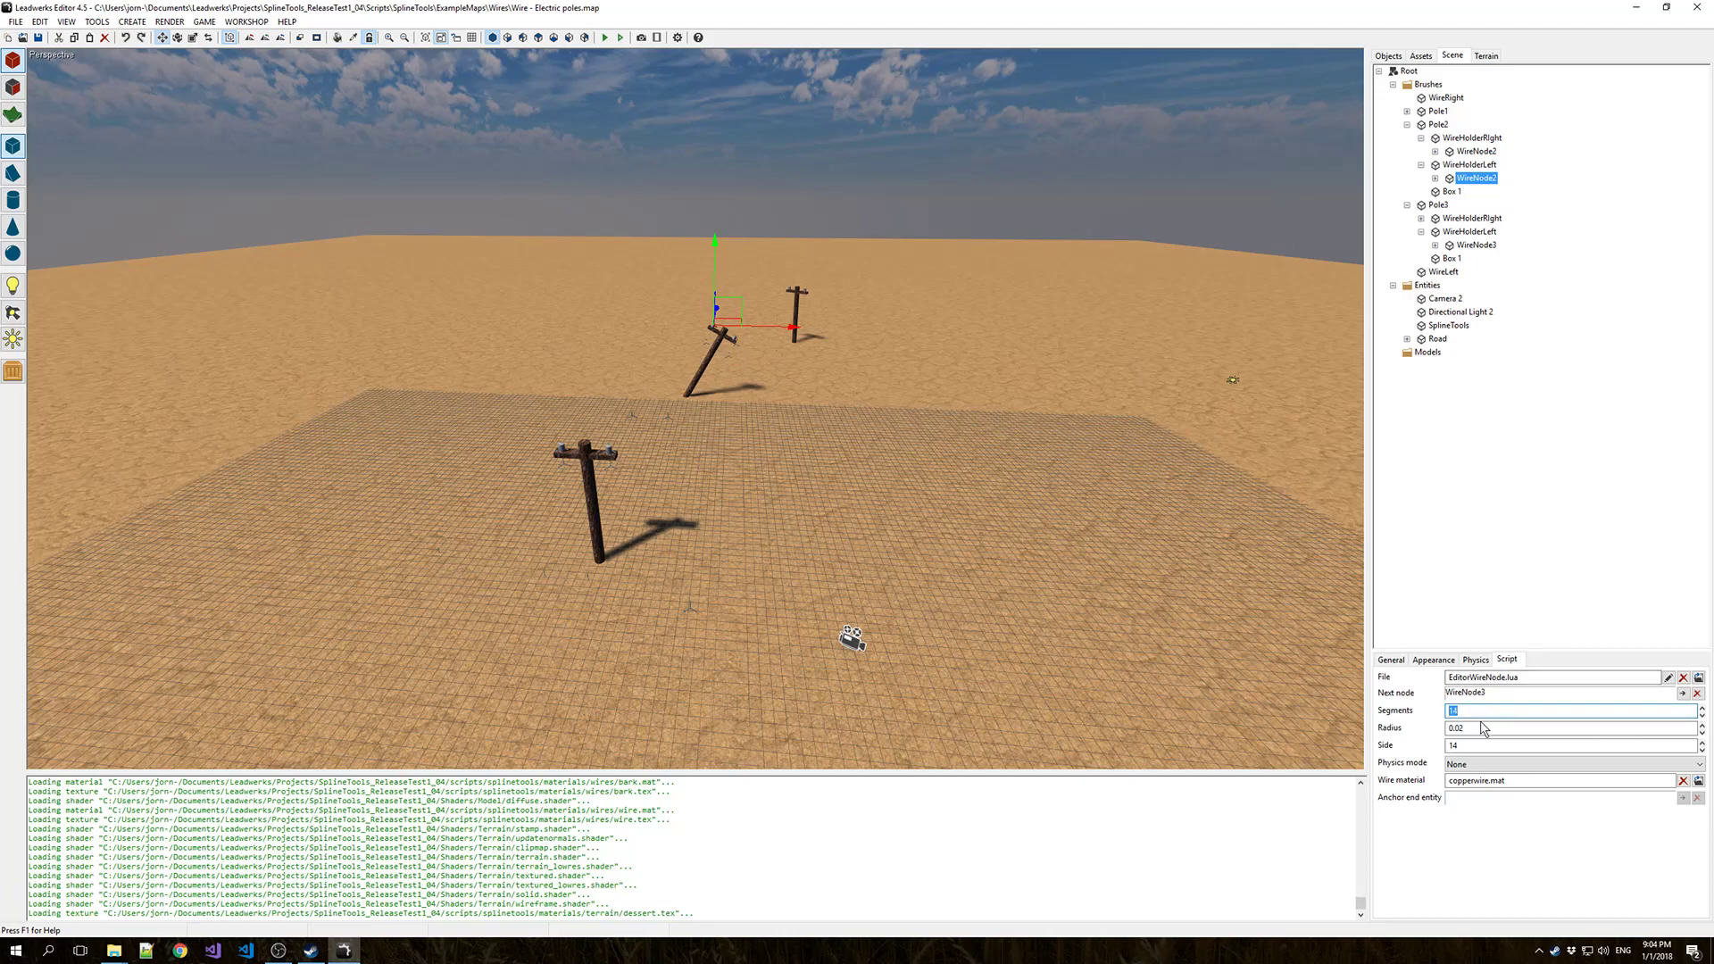
text(3)
click(1478, 728)
double_click(1477, 728)
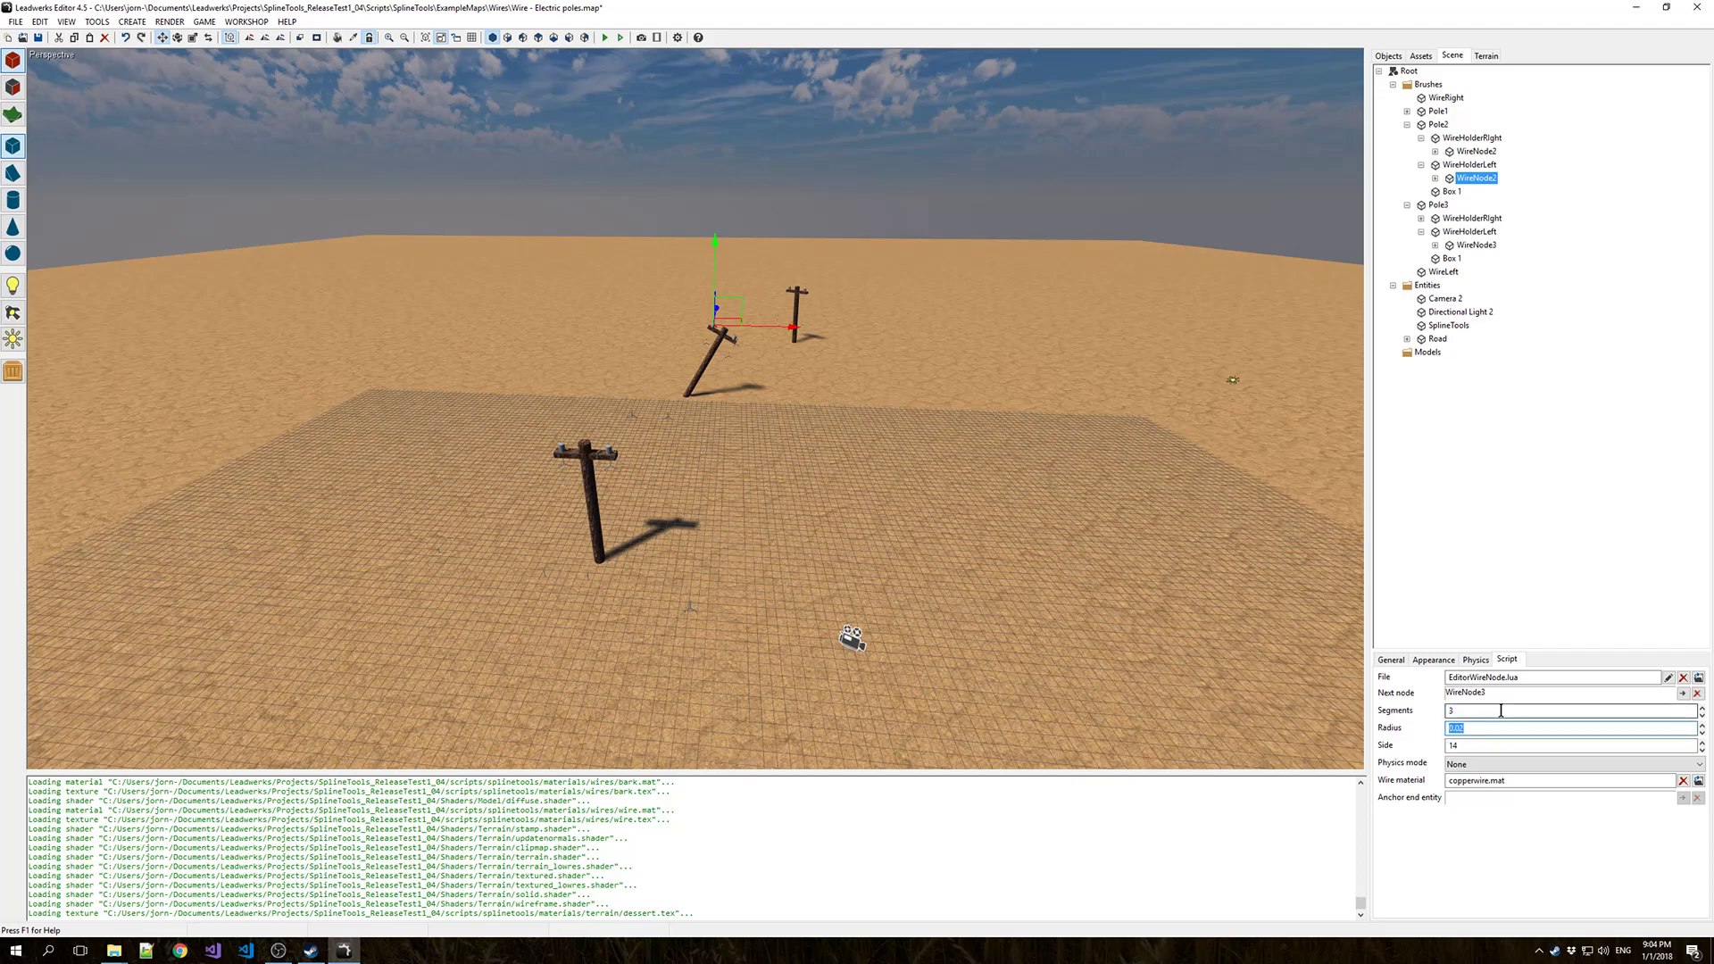
text(0)
Set WireNode2's side value to 3 and its segments to 5.
double_click(1487, 748)
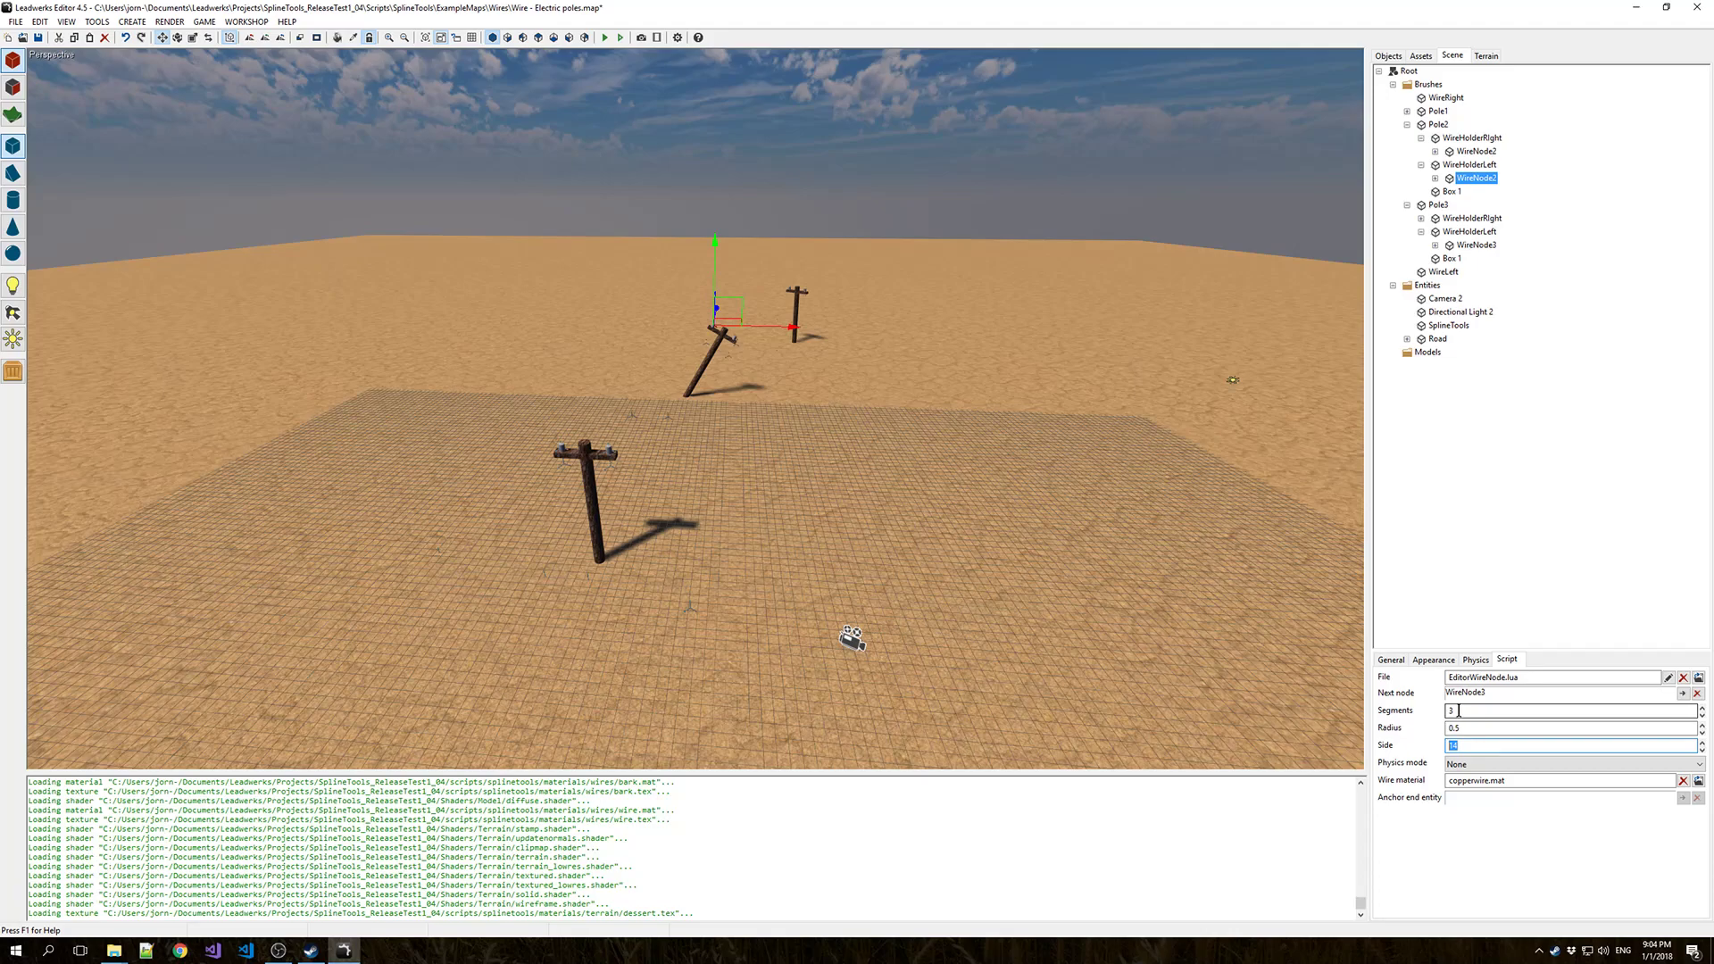
text(3)
double_click(1458, 711)
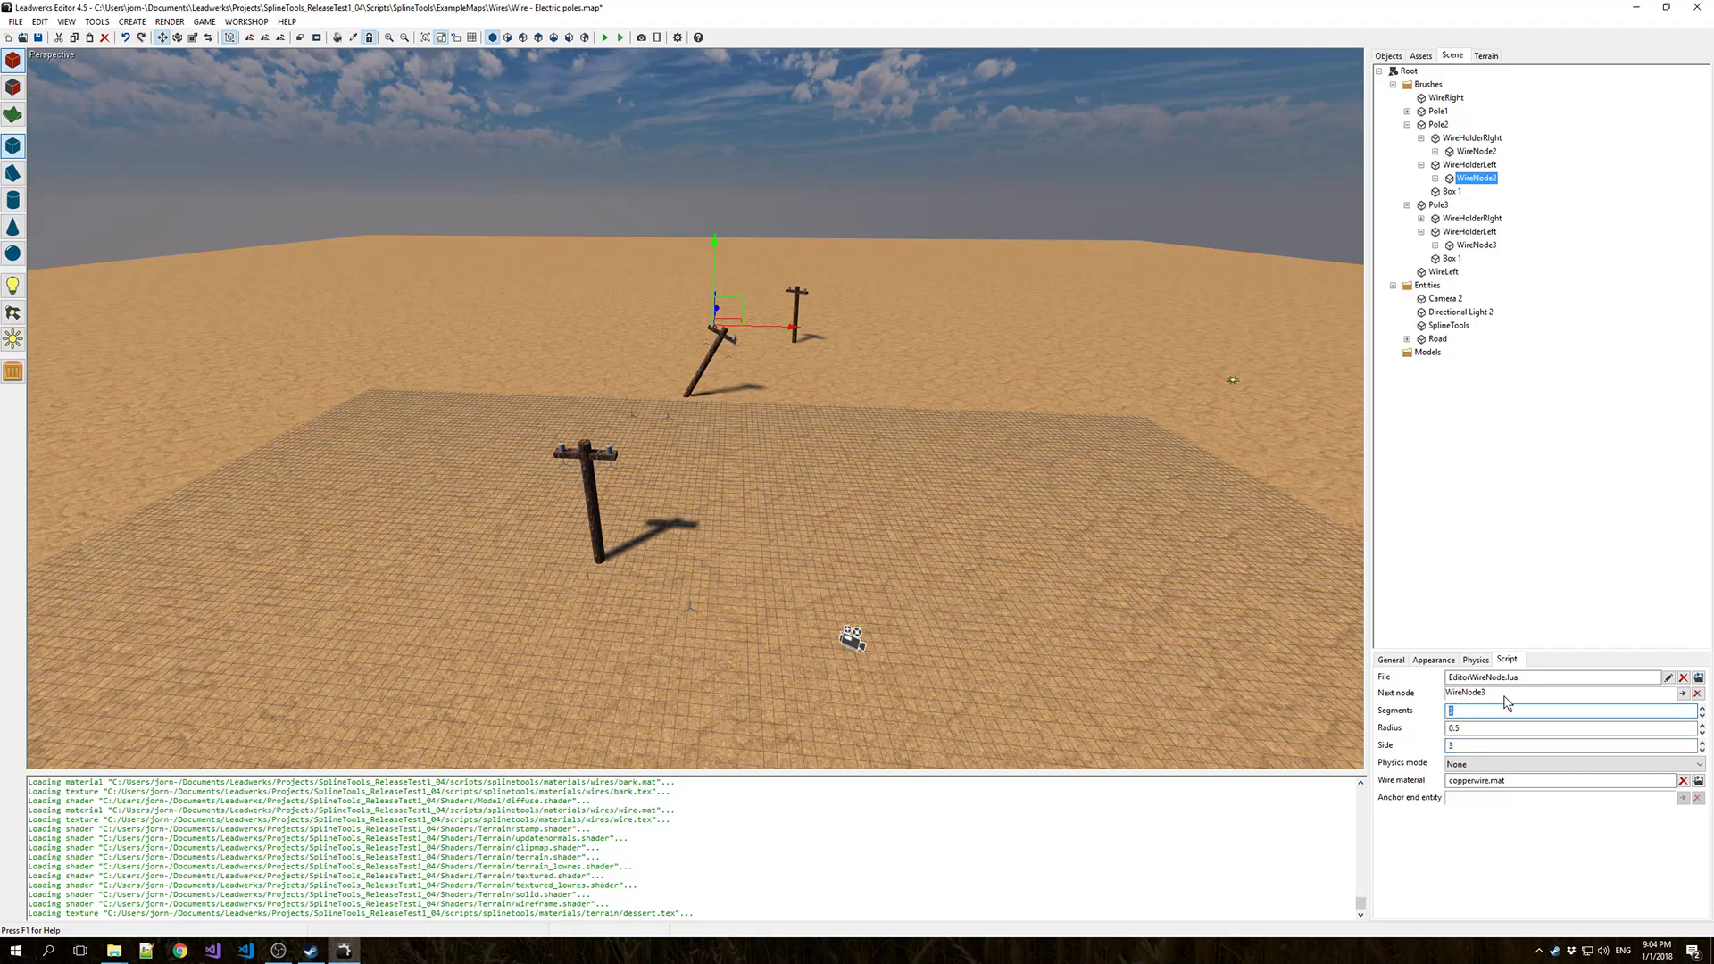
text(5)
Run the Electric poles map, inspect the thickened wire between Pole2 and Pole3, and quit the game.
click(620, 38)
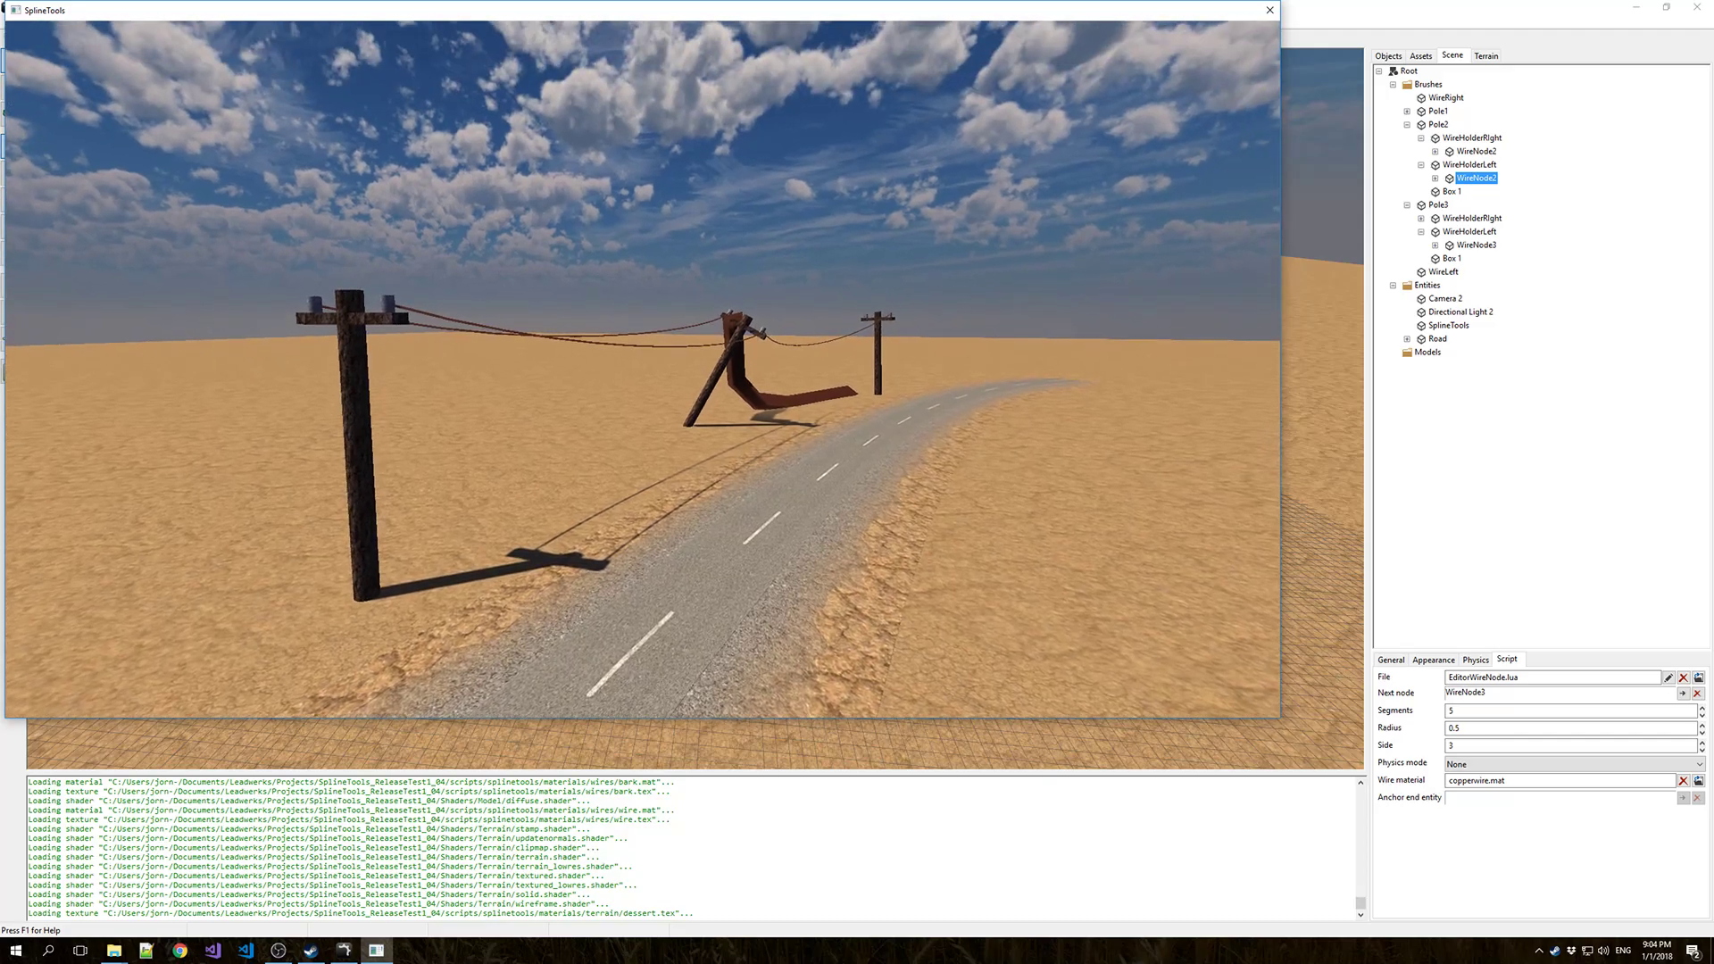
key(w)
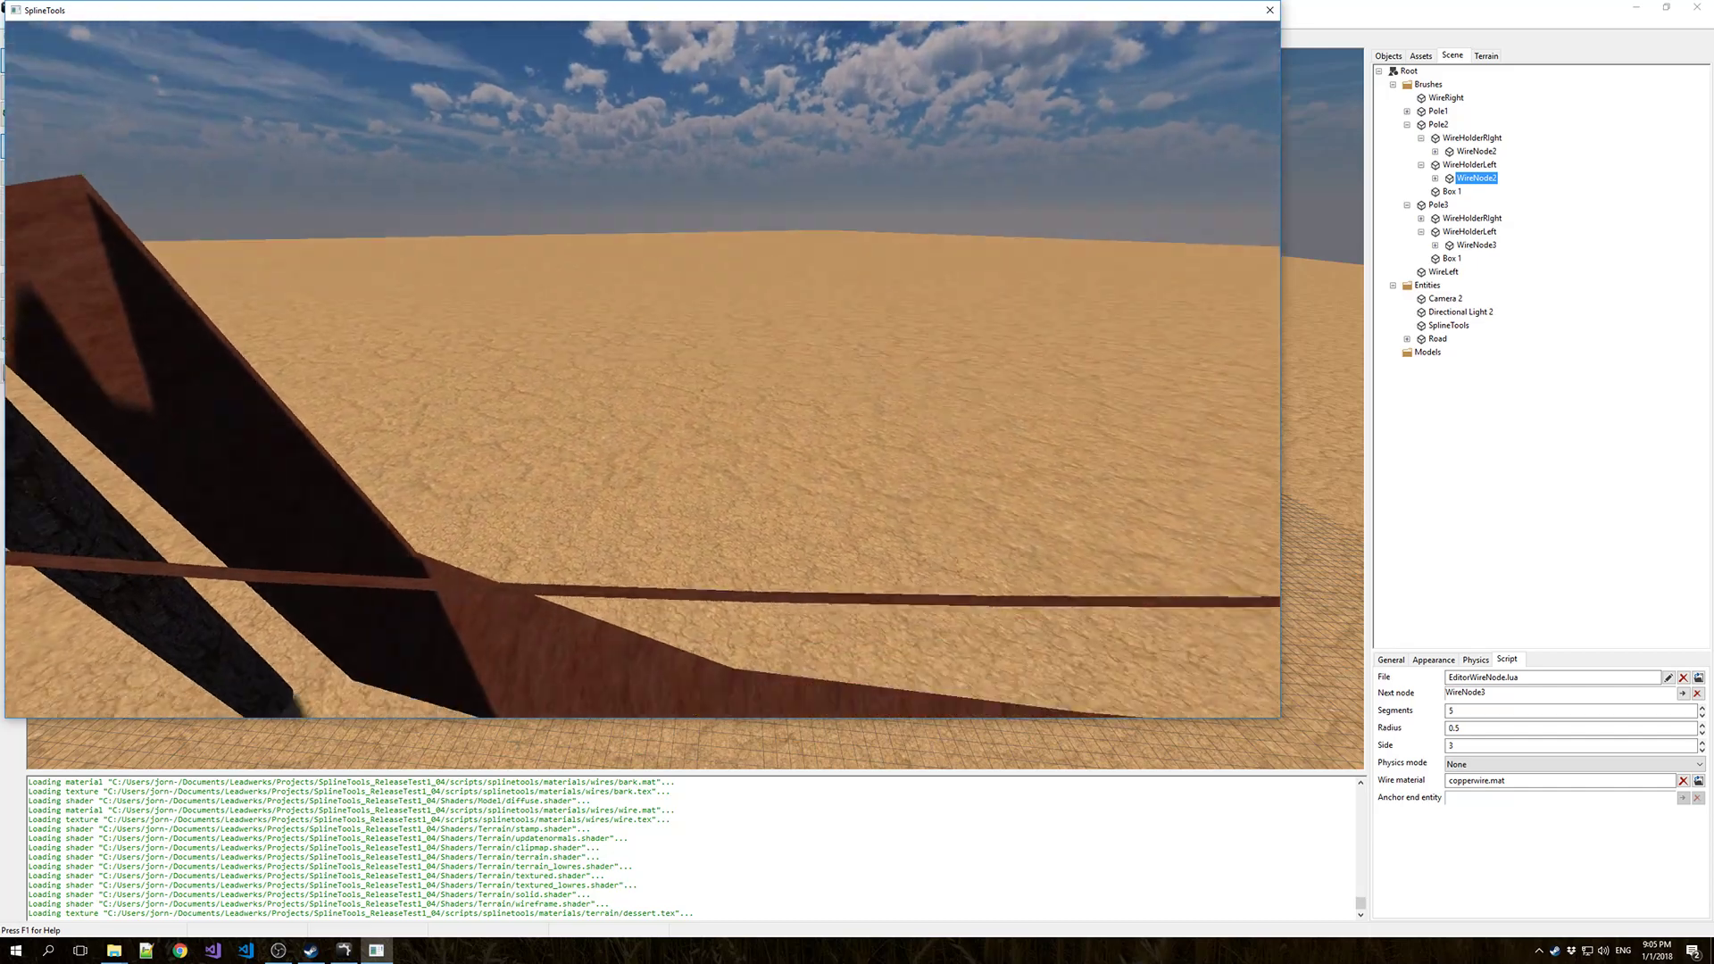
key(Escape)
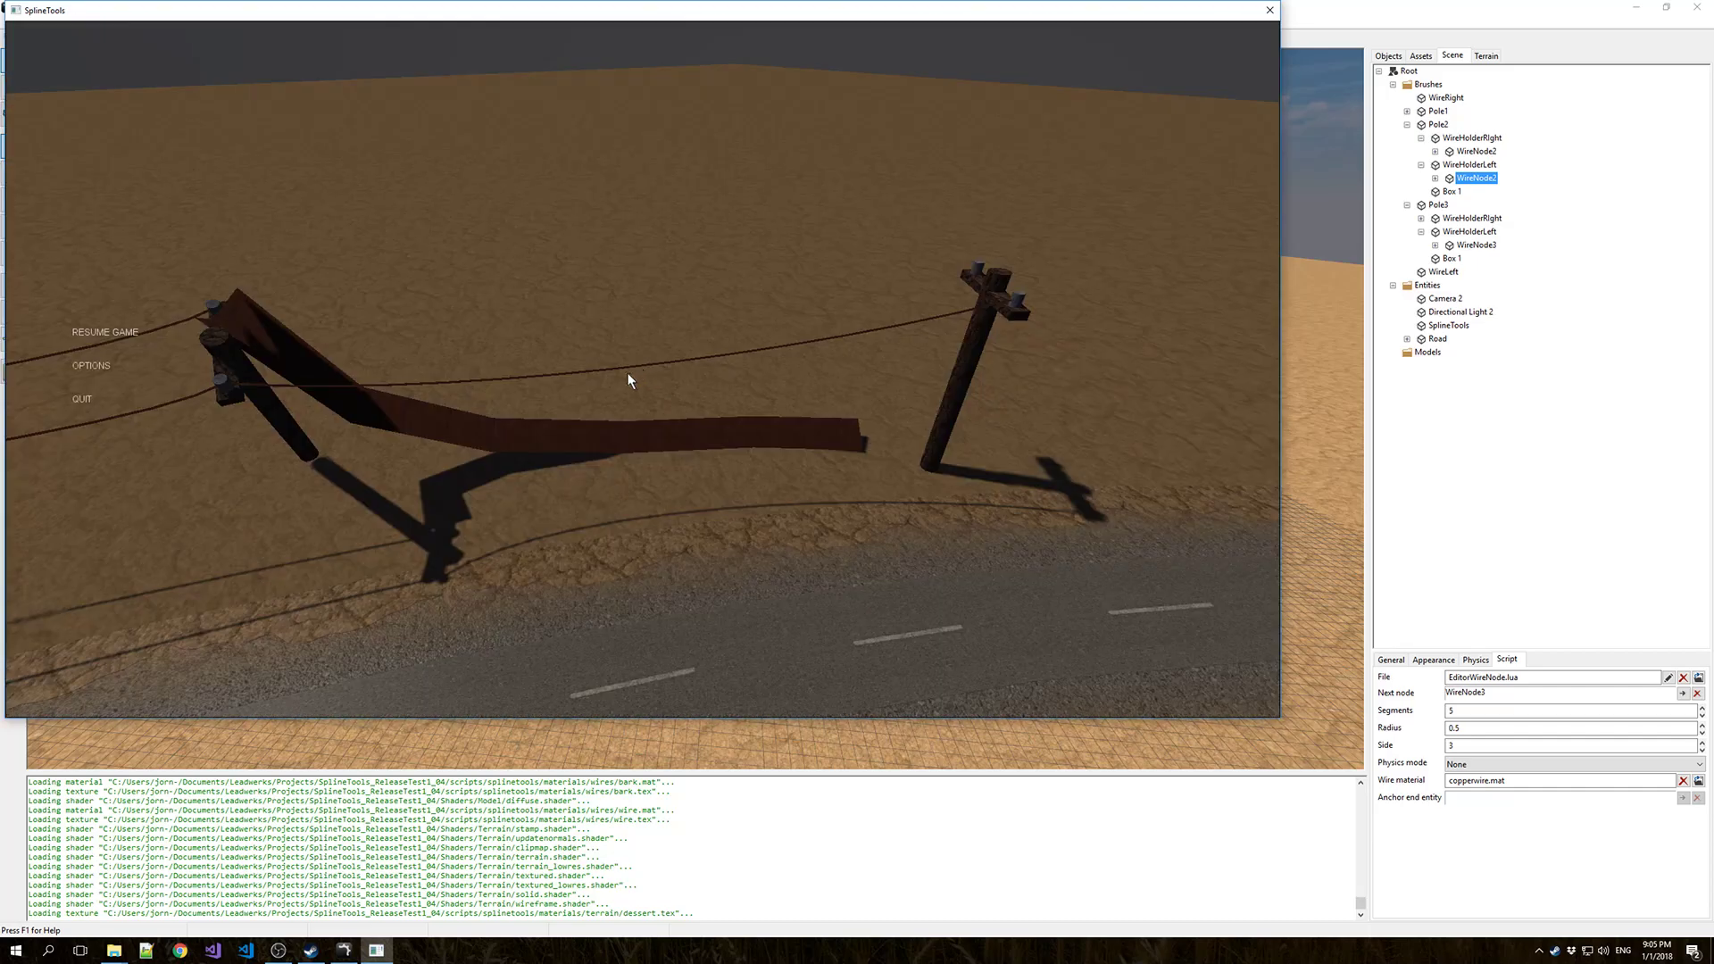
click(81, 401)
click(617, 391)
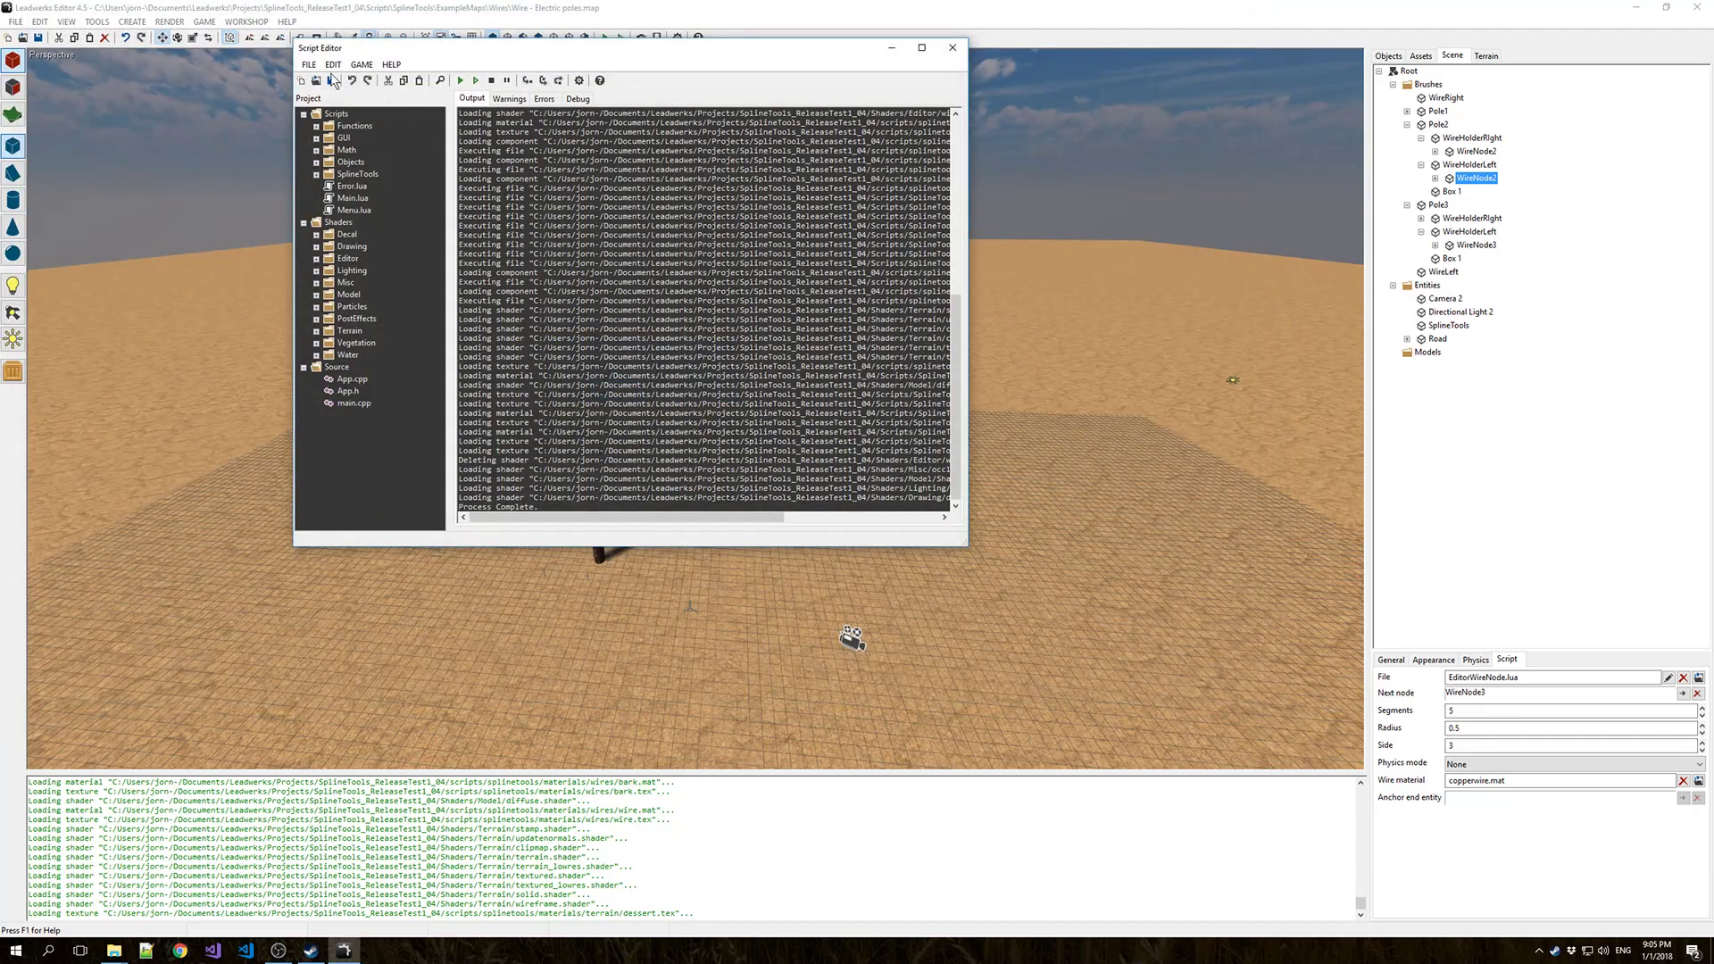
Open the recent example map "Wire - Tireswing.map" and minimize the Script Editor to uncover the viewport.
click(22, 21)
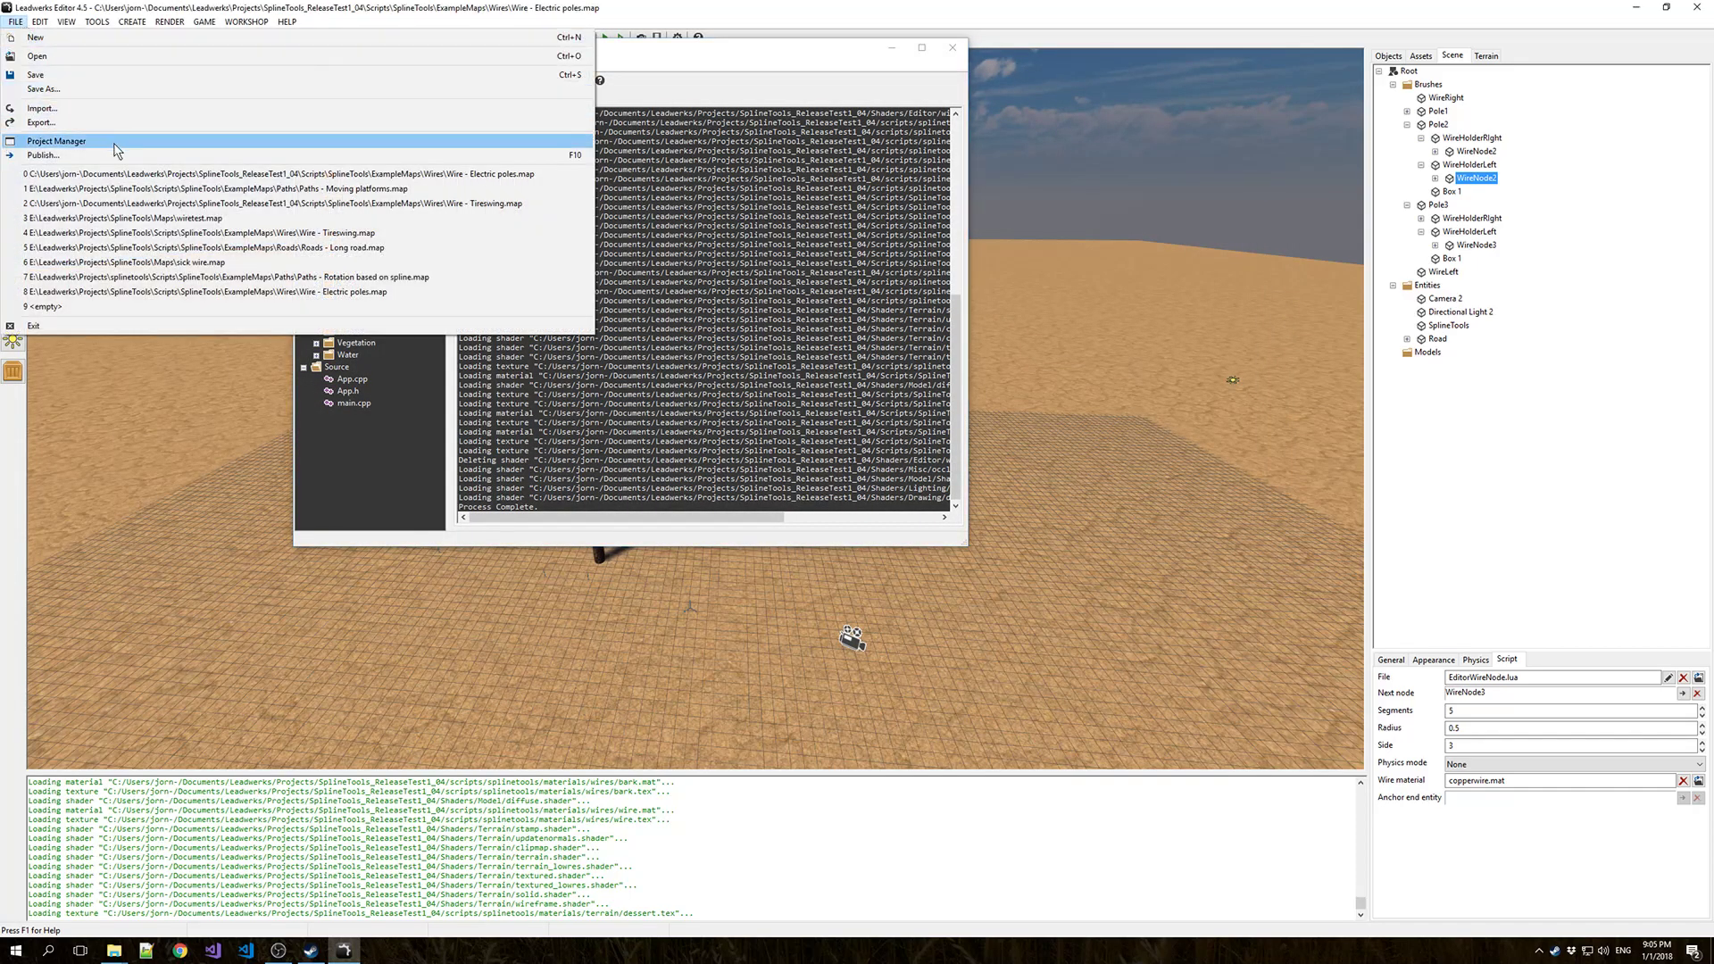
click(146, 204)
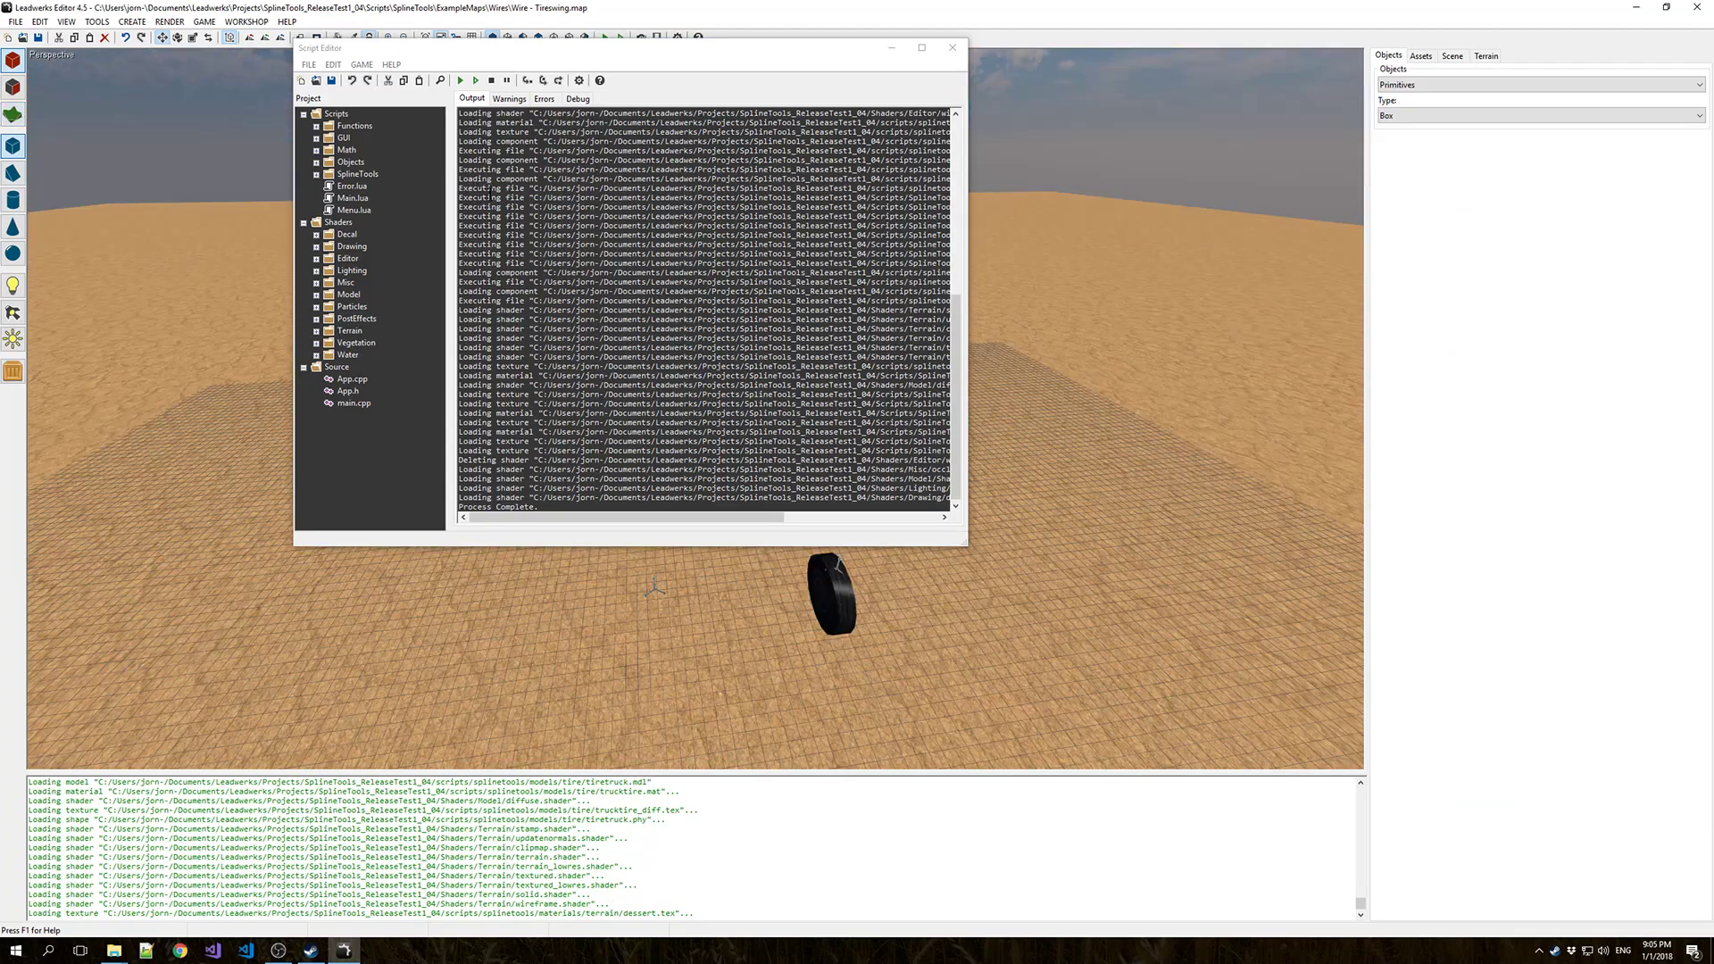
click(891, 47)
right_drag(924, 266, 982, 270)
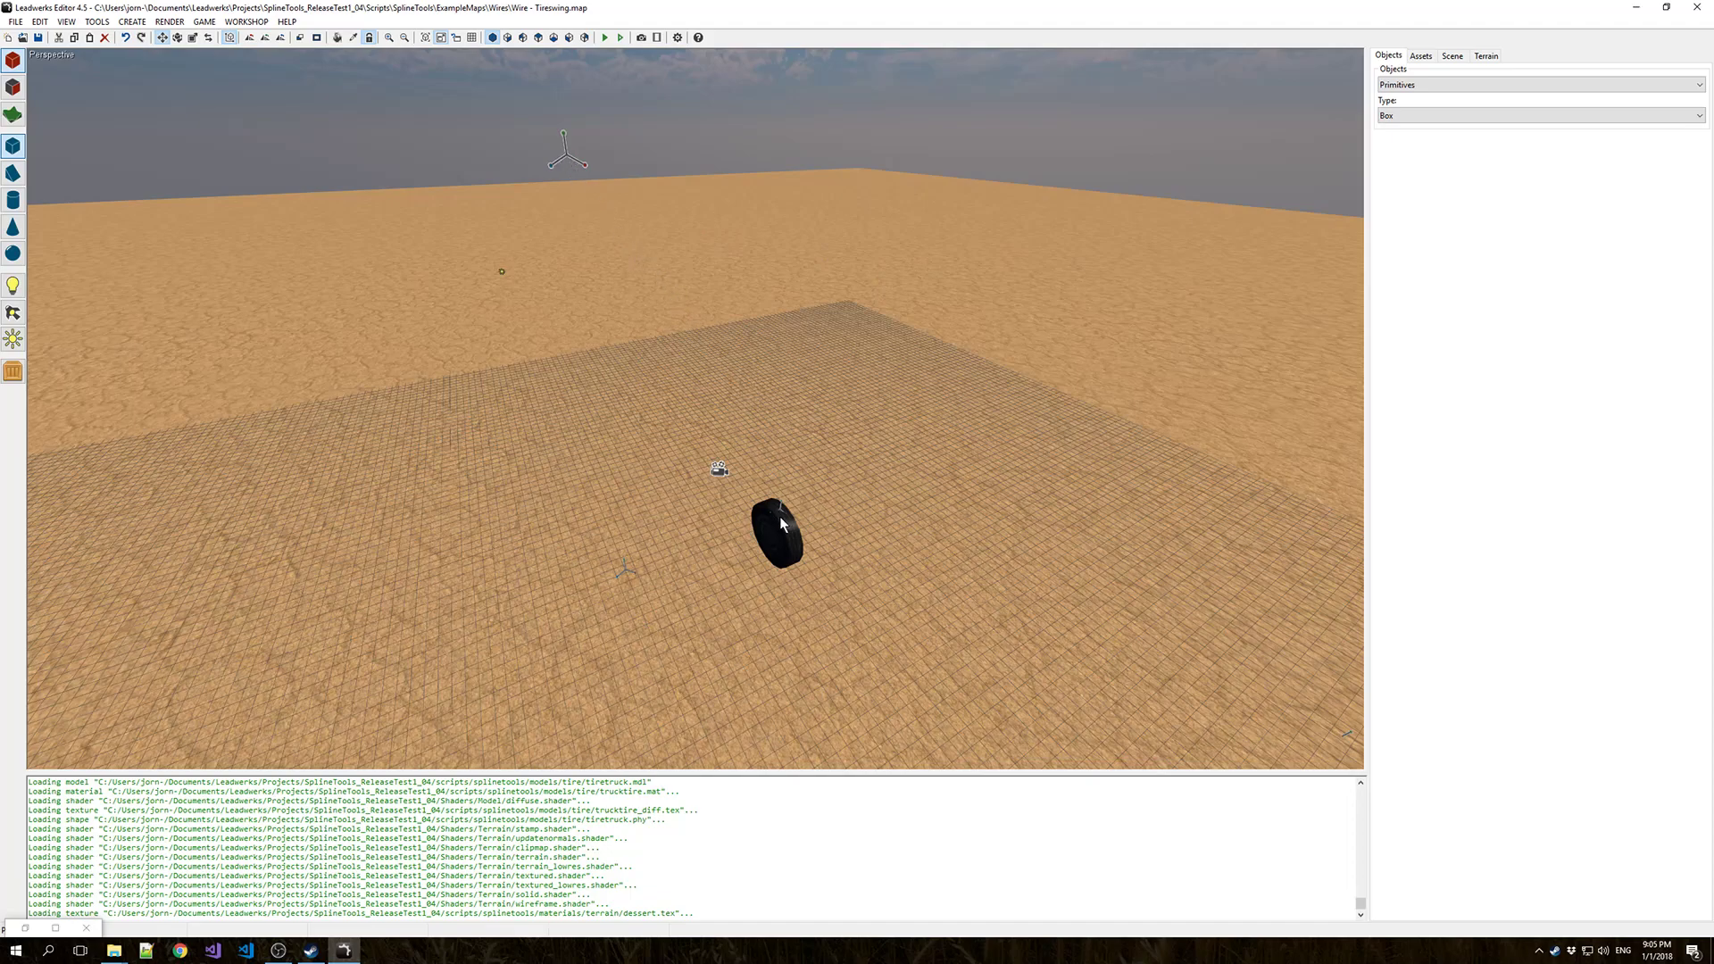
Show the scene hierarchy, expand the Entities group and select WireLeft to view its script properties.
click(1457, 57)
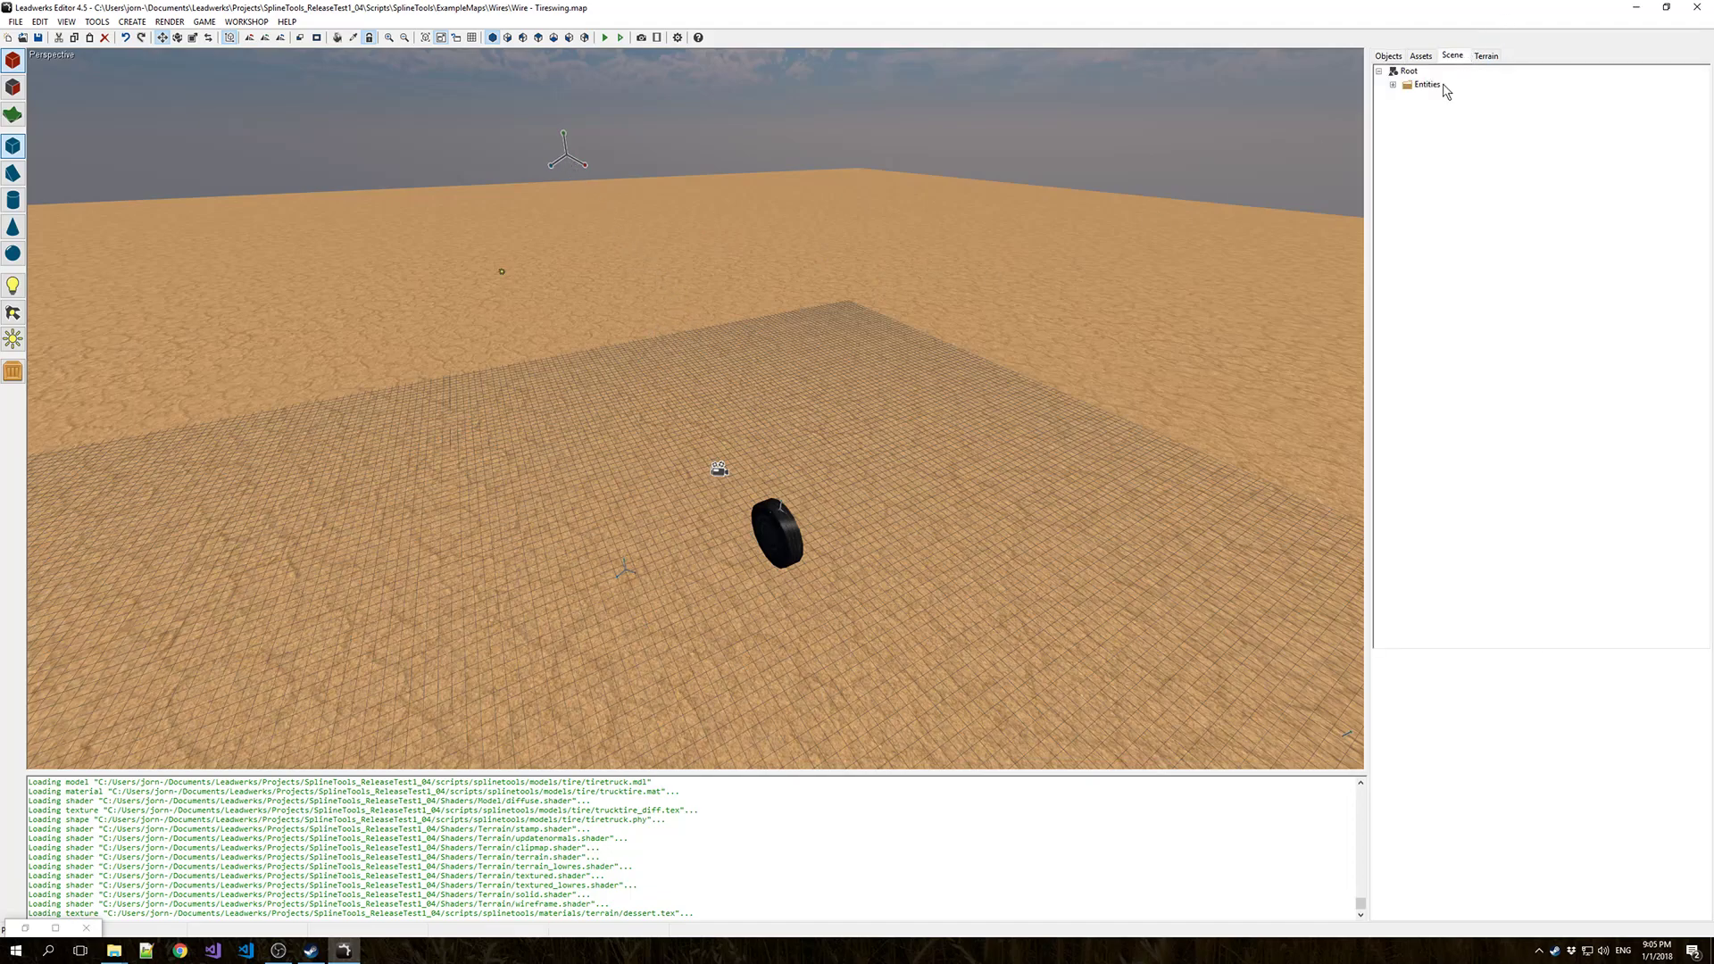
double_click(1459, 87)
key(Down)
key(Down)
key(Down)
key(Down)
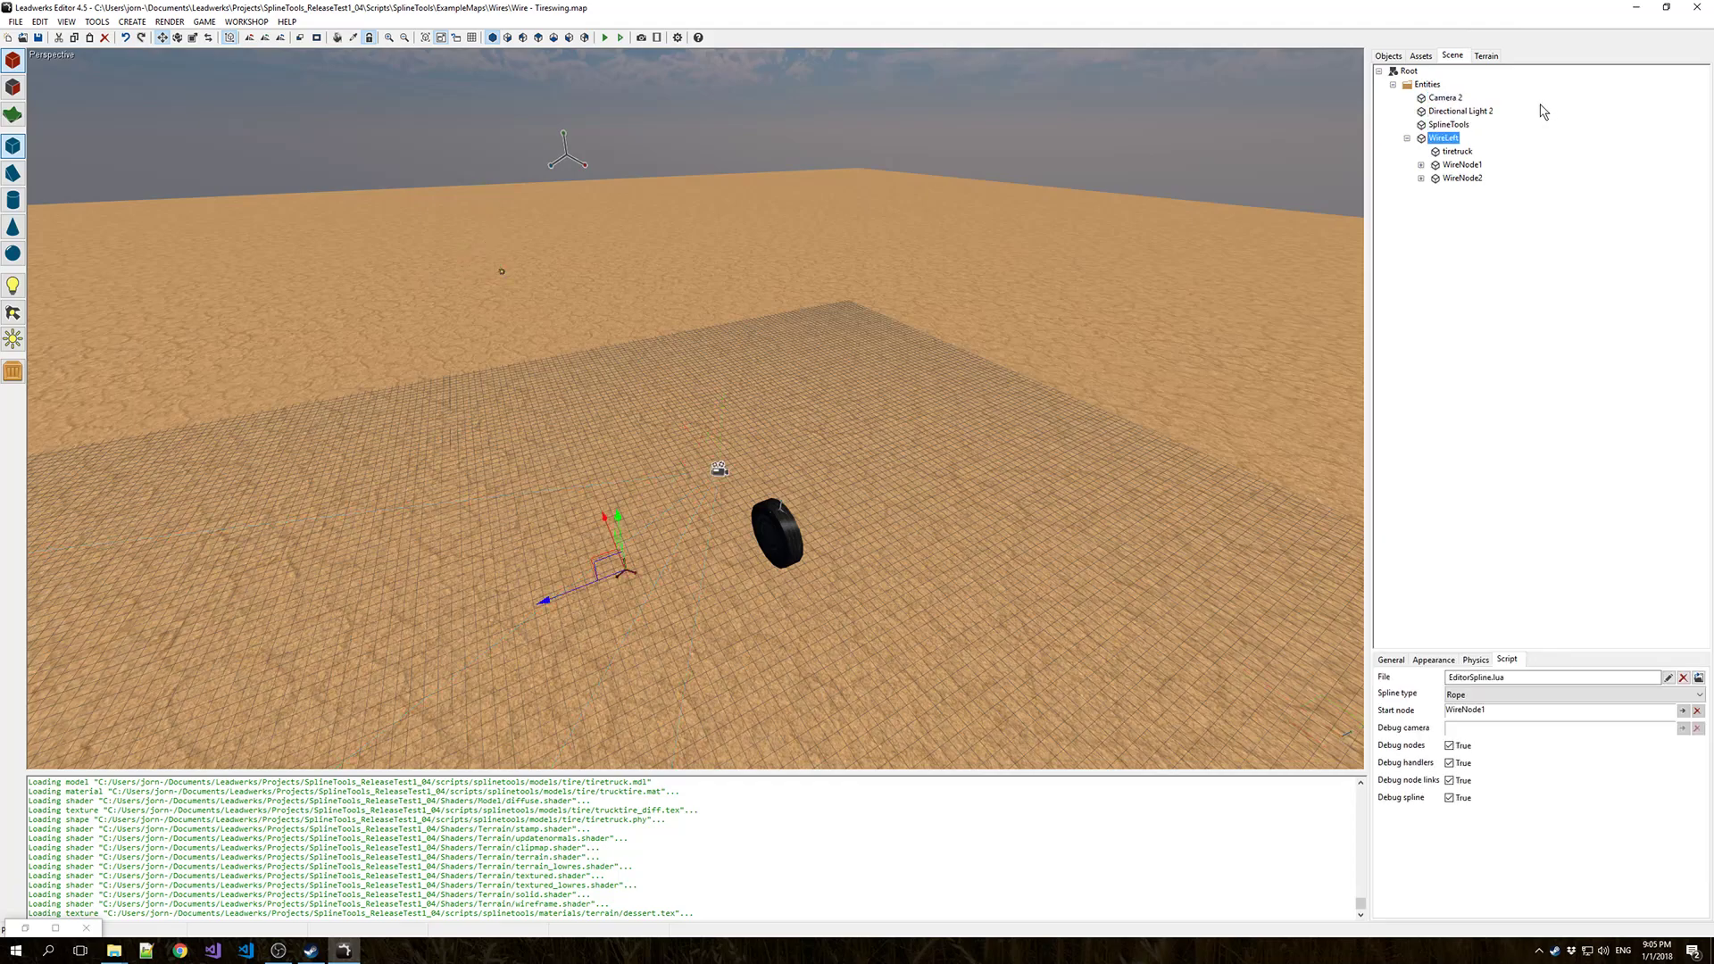
Expand WireNode1 under WireLeft and view its available physics mode options, keeping Joints (experimental).
key(Down)
key(Down)
key(Right)
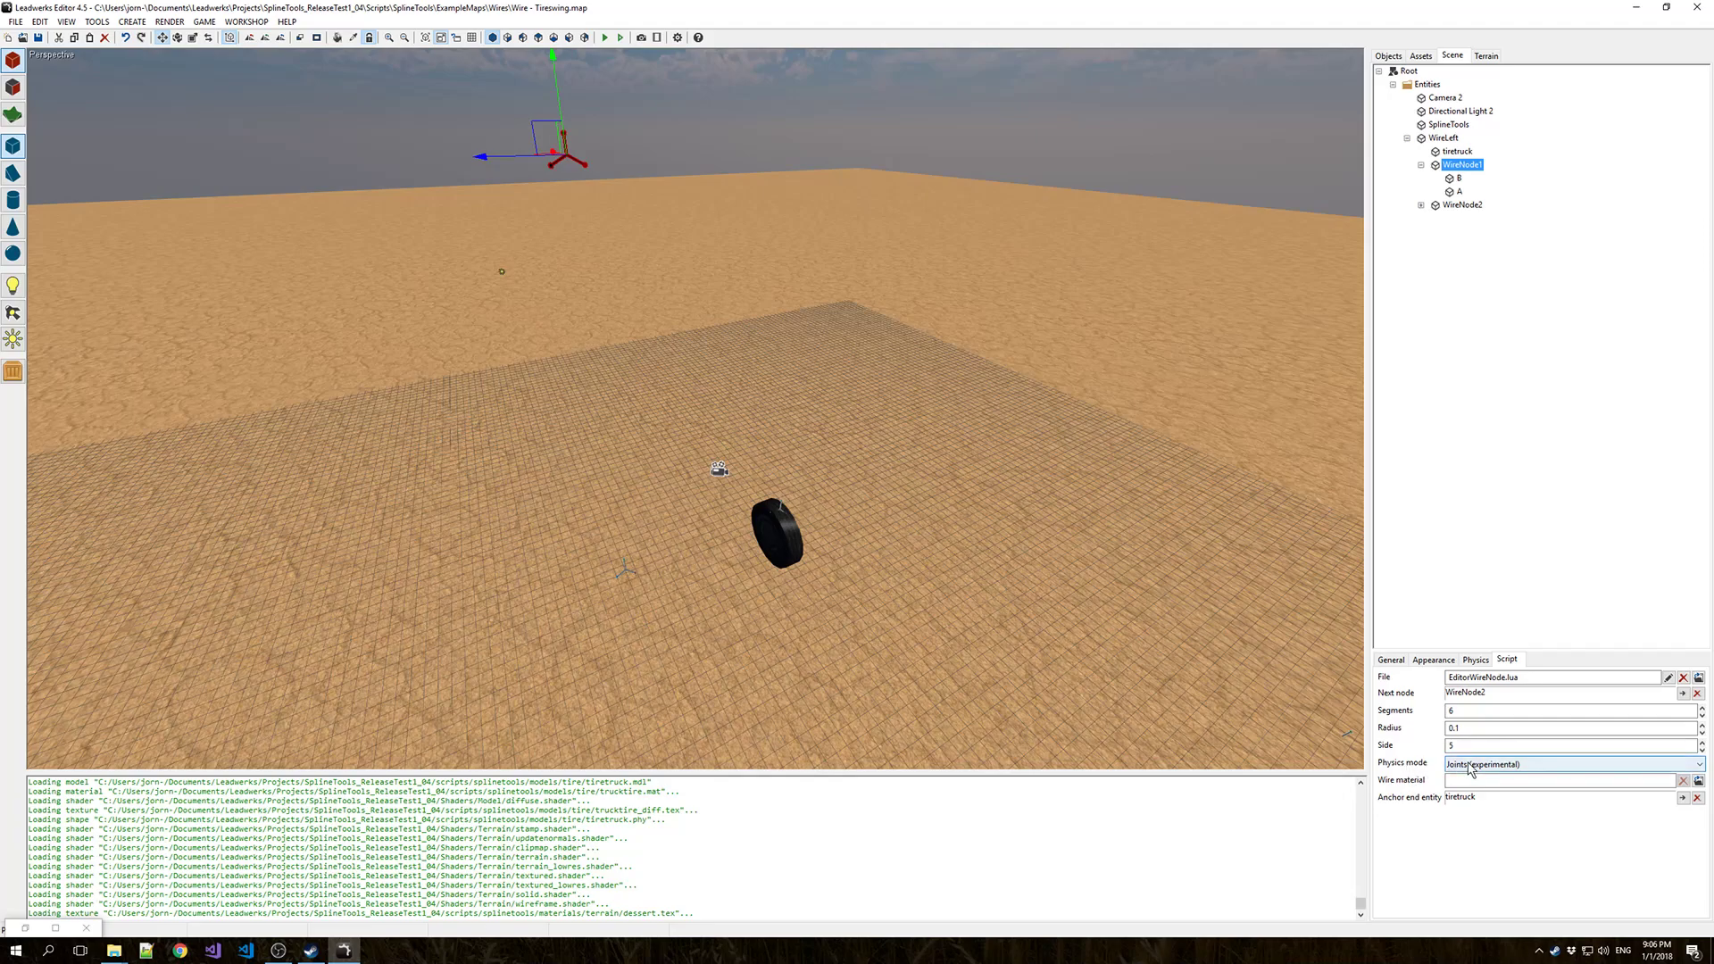
click(1502, 766)
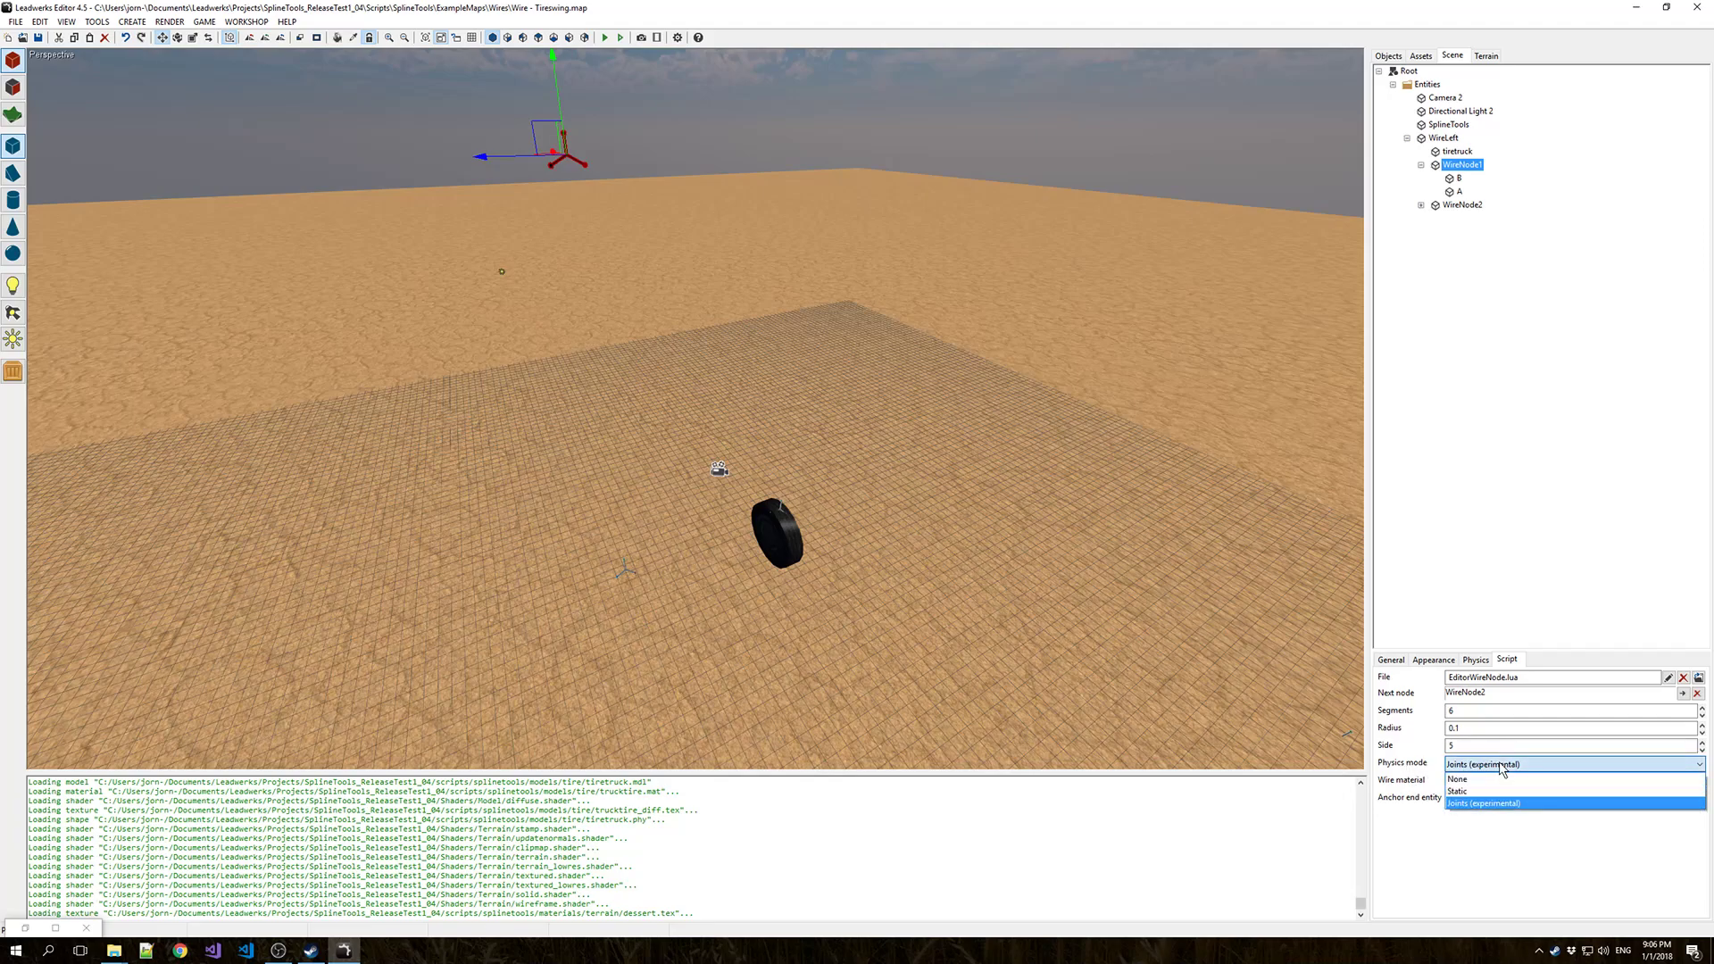
click(1502, 766)
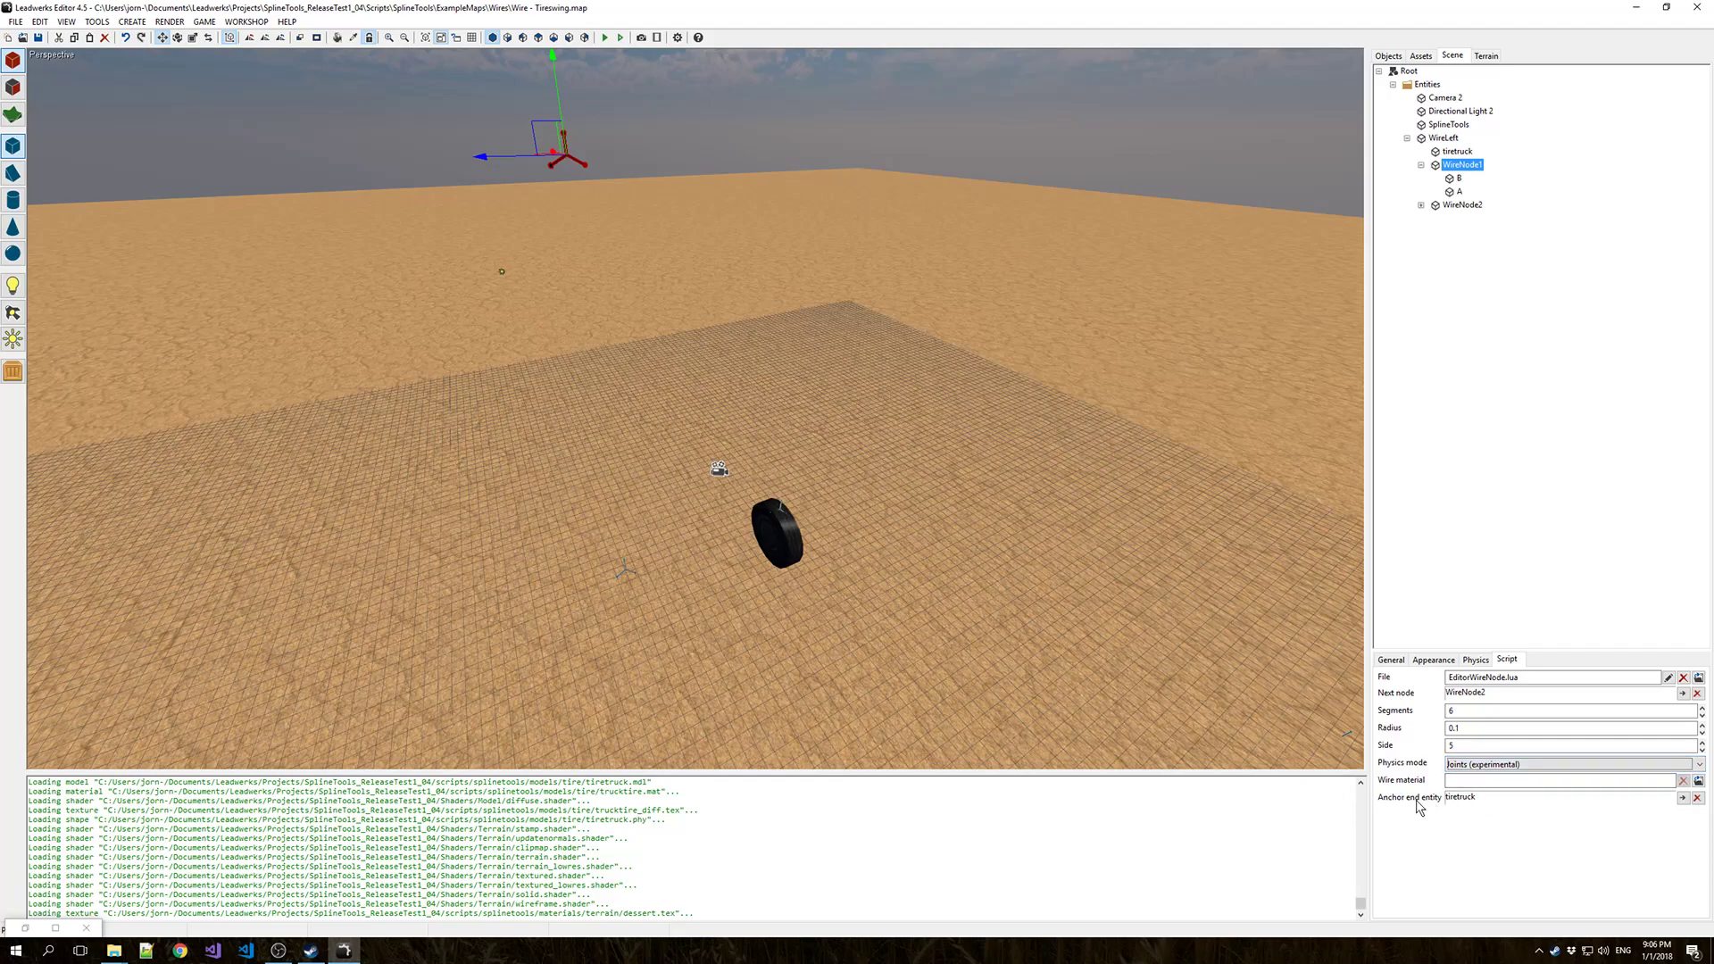
Examine the tire up close in the perspective viewport and select the tiretruck model.
right_drag(1138, 607, 1286, 714)
key(w)
key(w)
right_drag(803, 357, 693, 284)
key(s)
right_drag(774, 341, 773, 350)
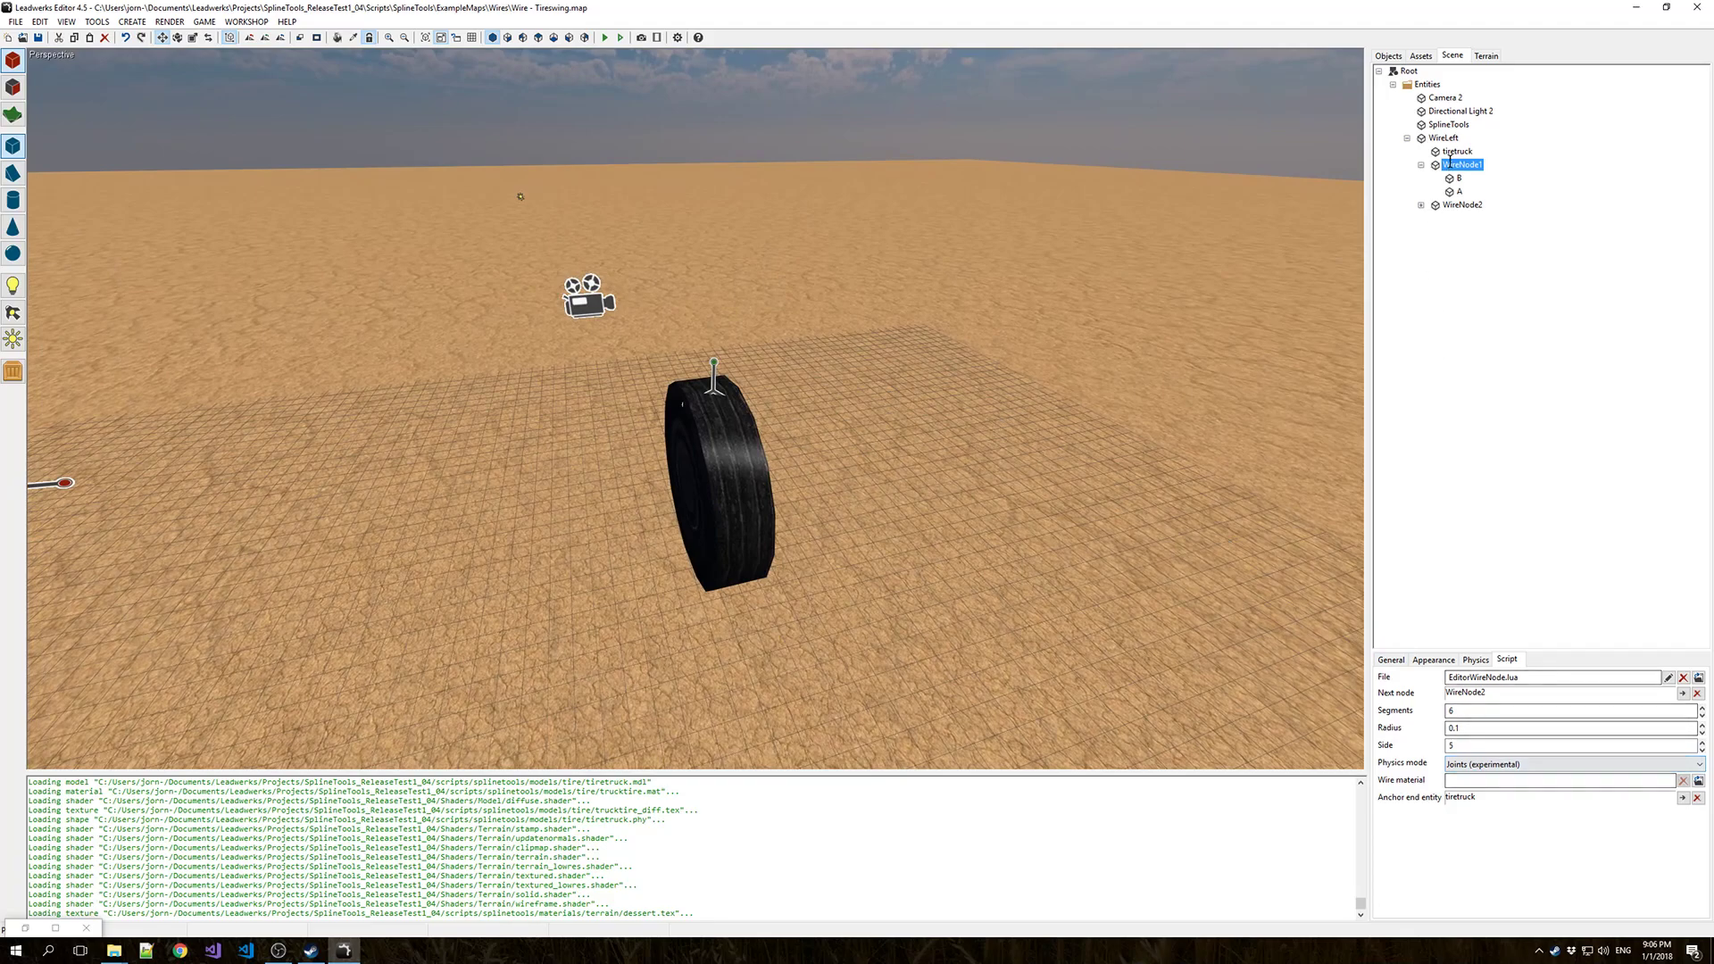
click(719, 451)
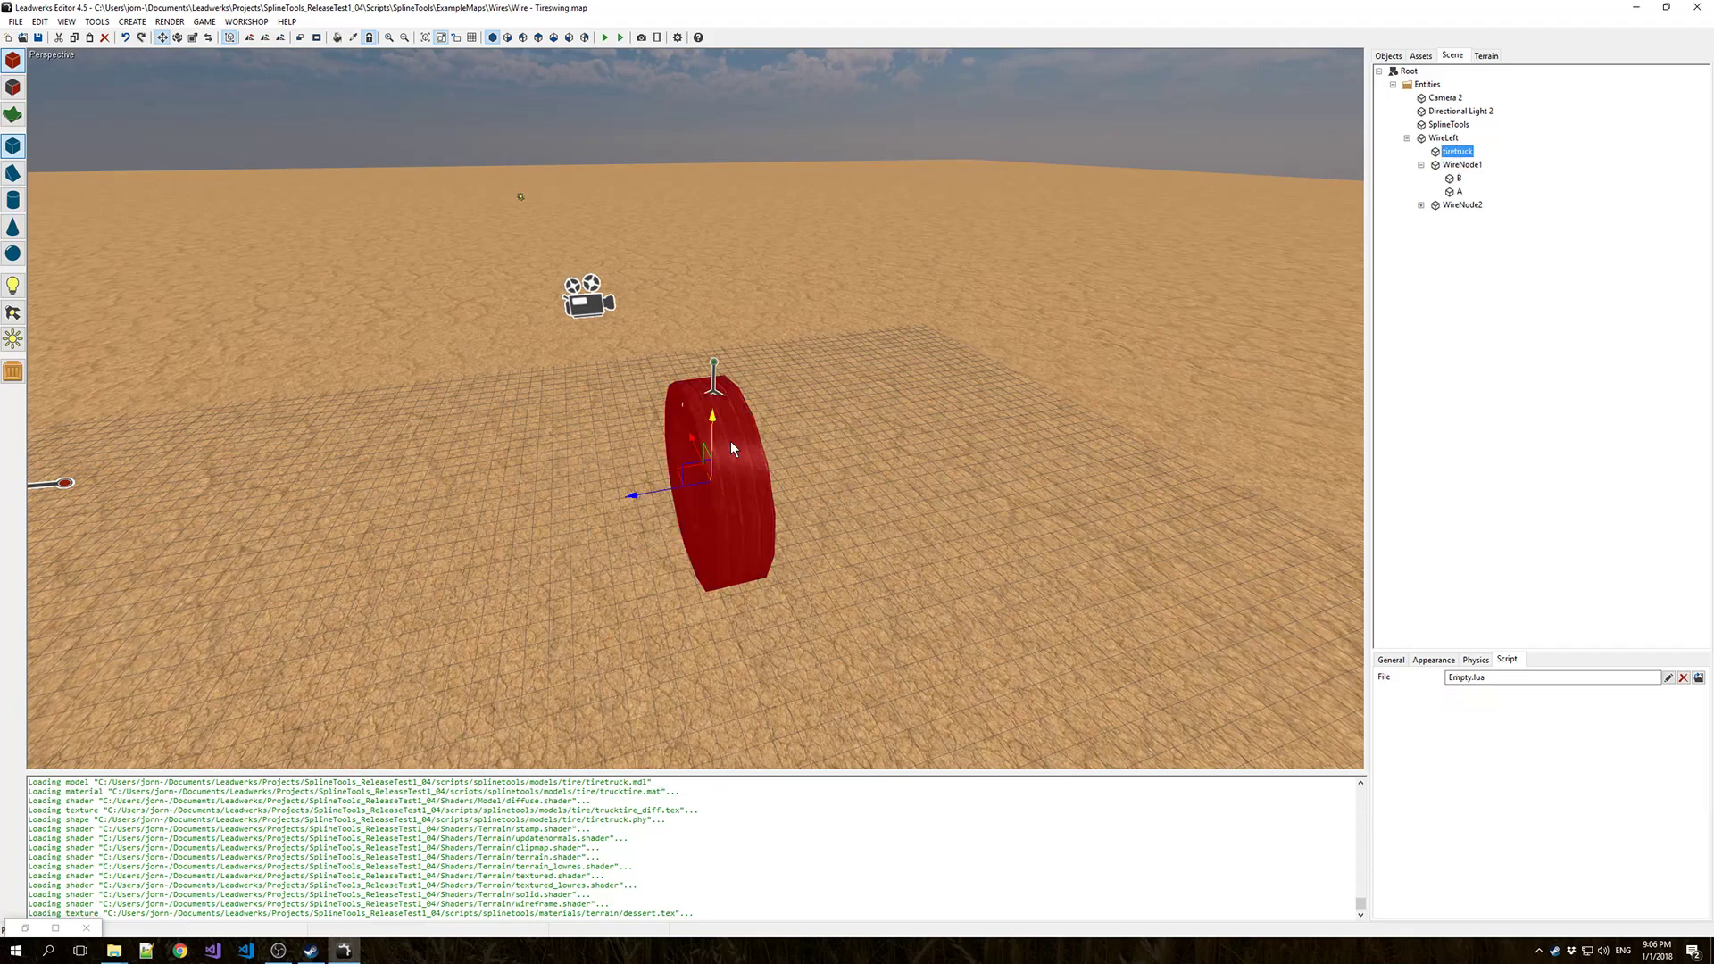
Select WireLeft, run the Tireswing map to watch it briefly, and return to the editor.
click(1443, 138)
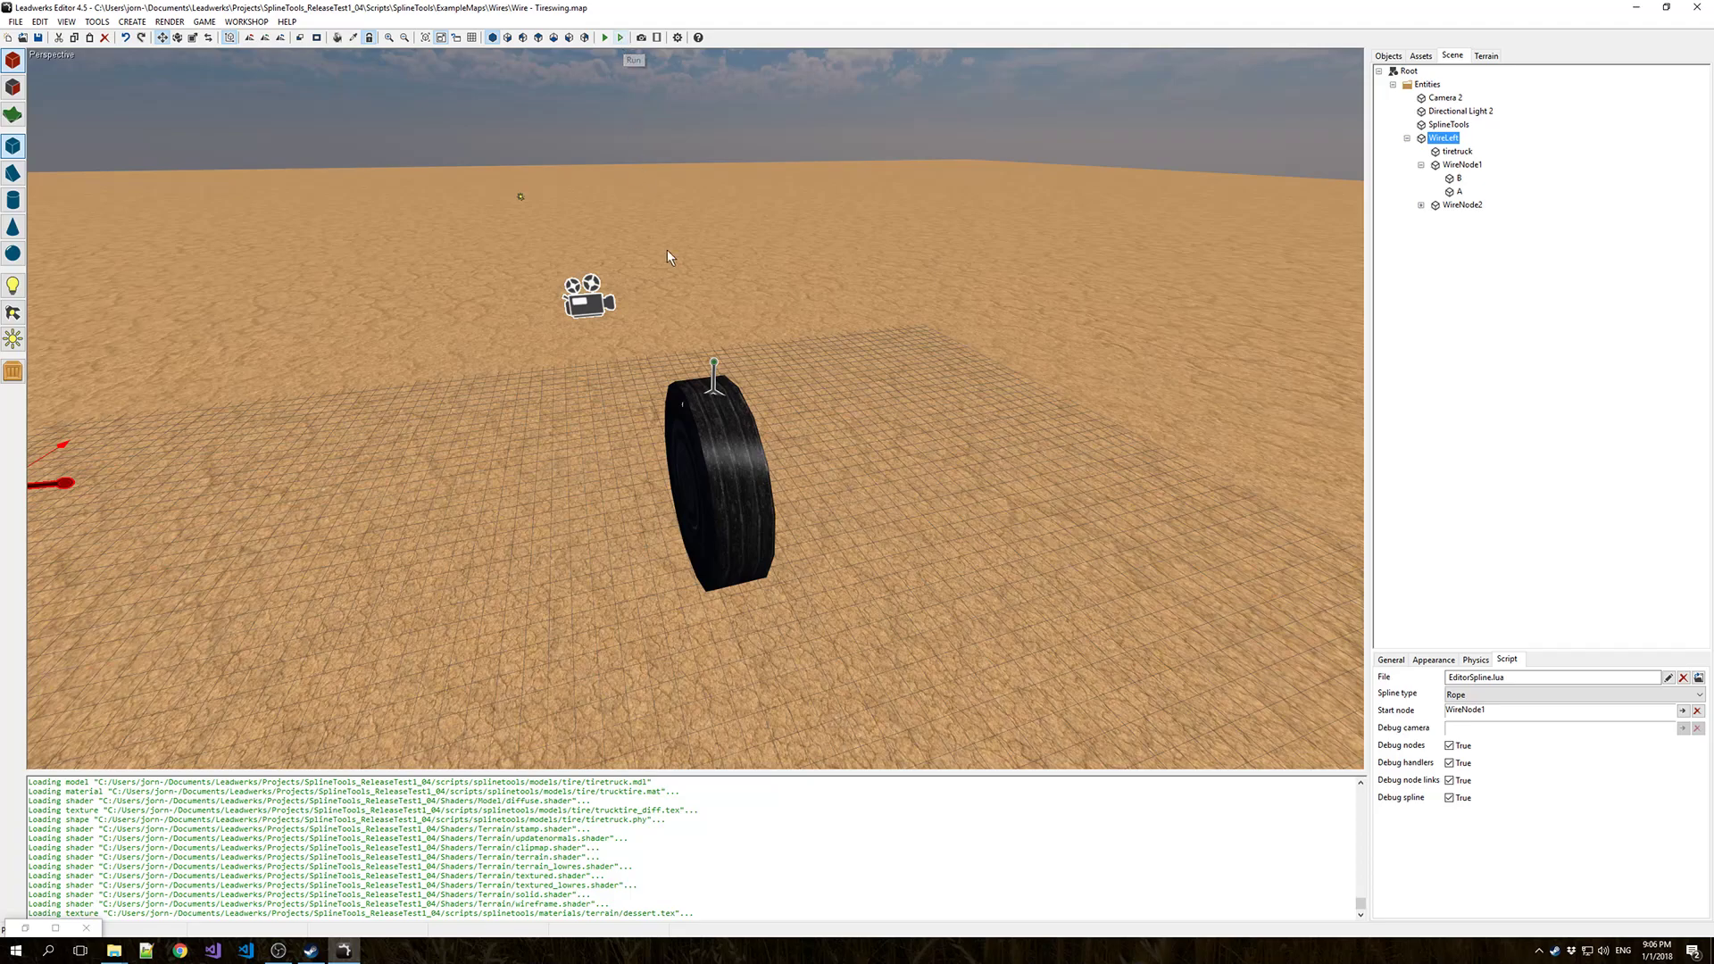
click(620, 39)
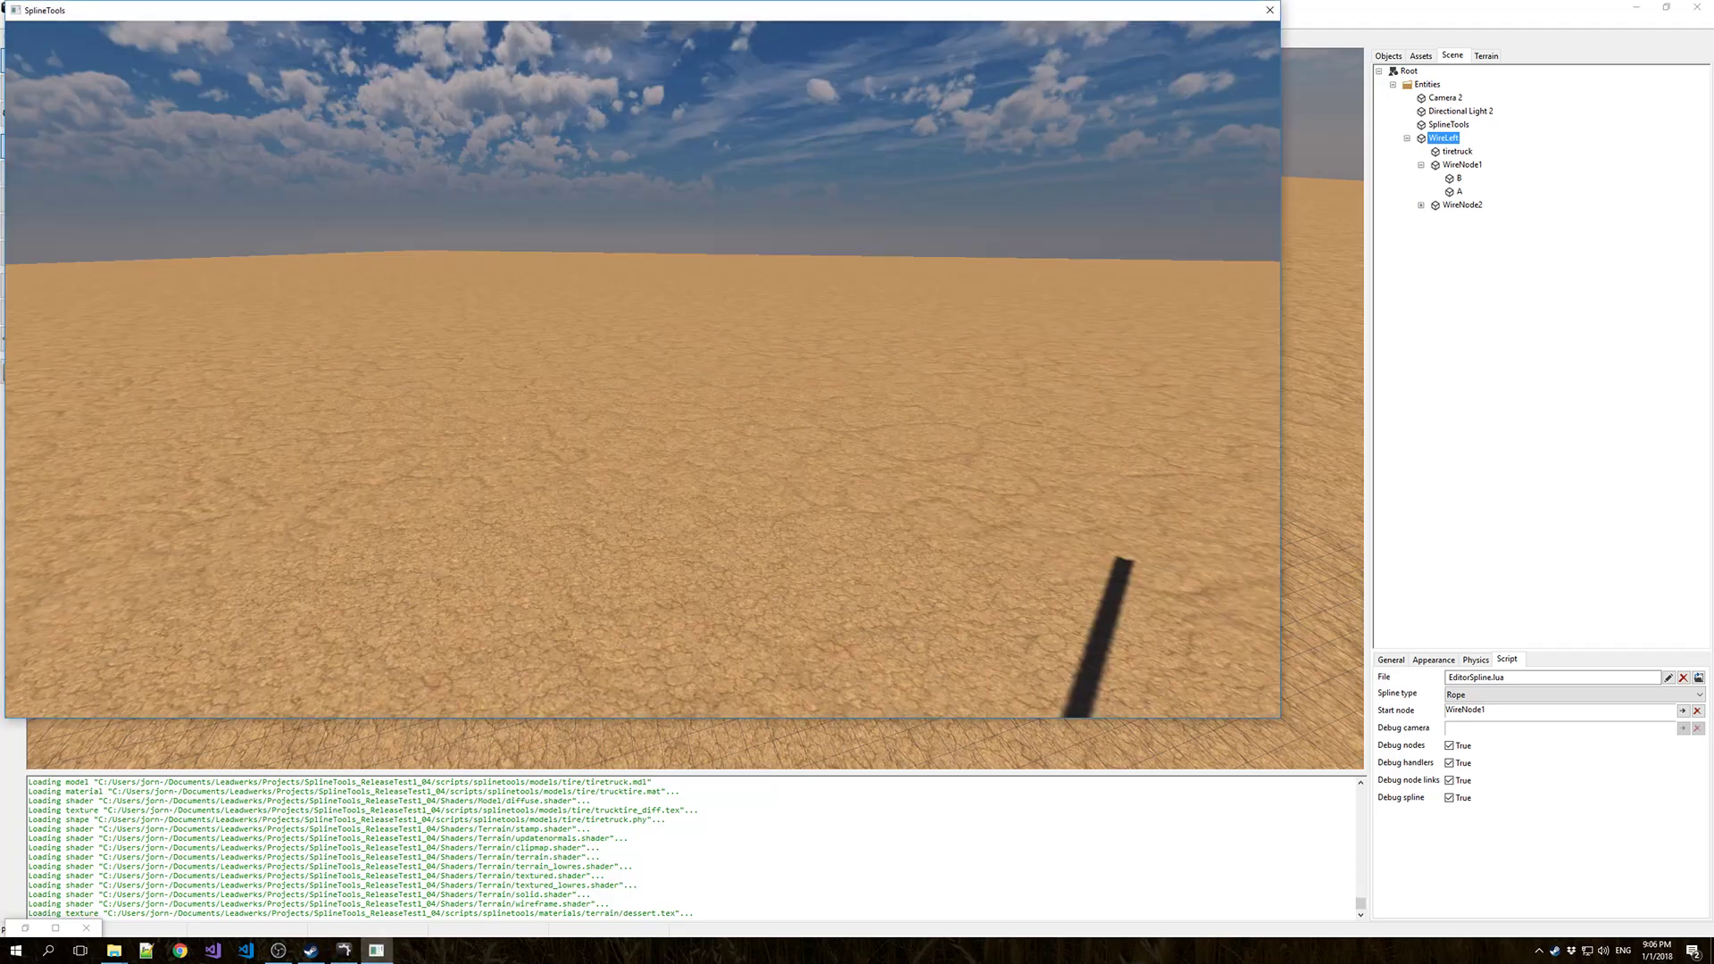
click(937, 503)
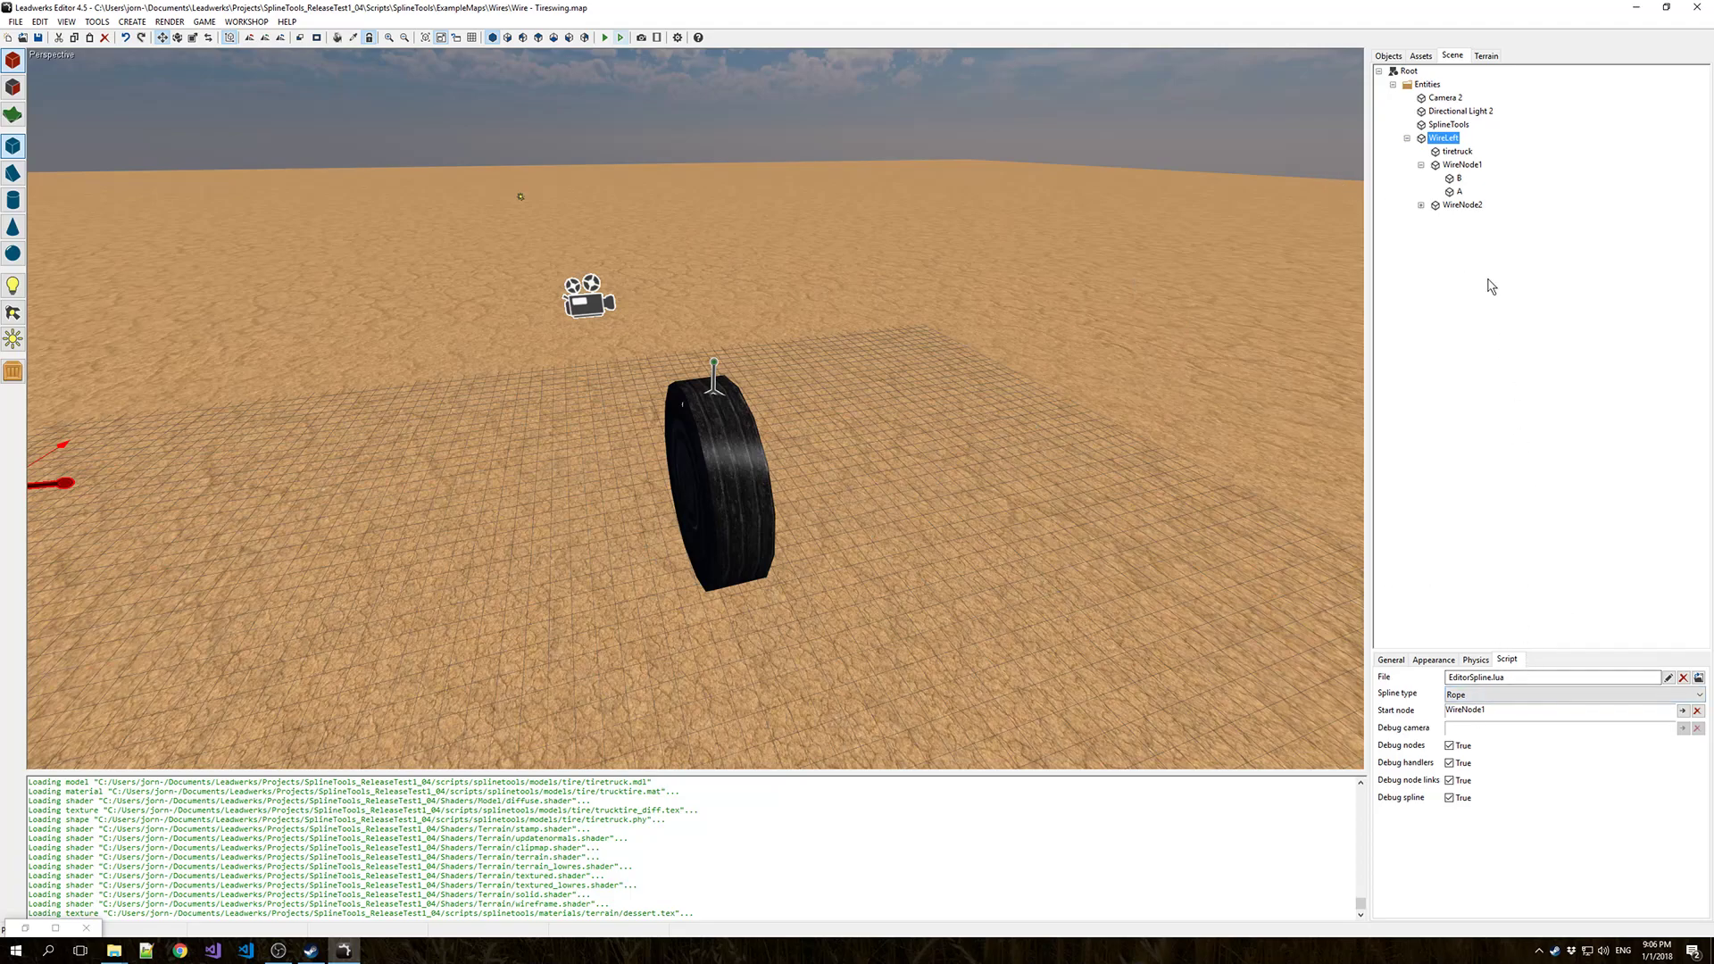
Select WireNode1 in the scene hierarchy and view the tire and wire nodes from another angle.
click(1458, 166)
mouse_move(931, 514)
right_down()
mouse_move(857, 540)
mouse_move(912, 500)
right_up()
key(d)
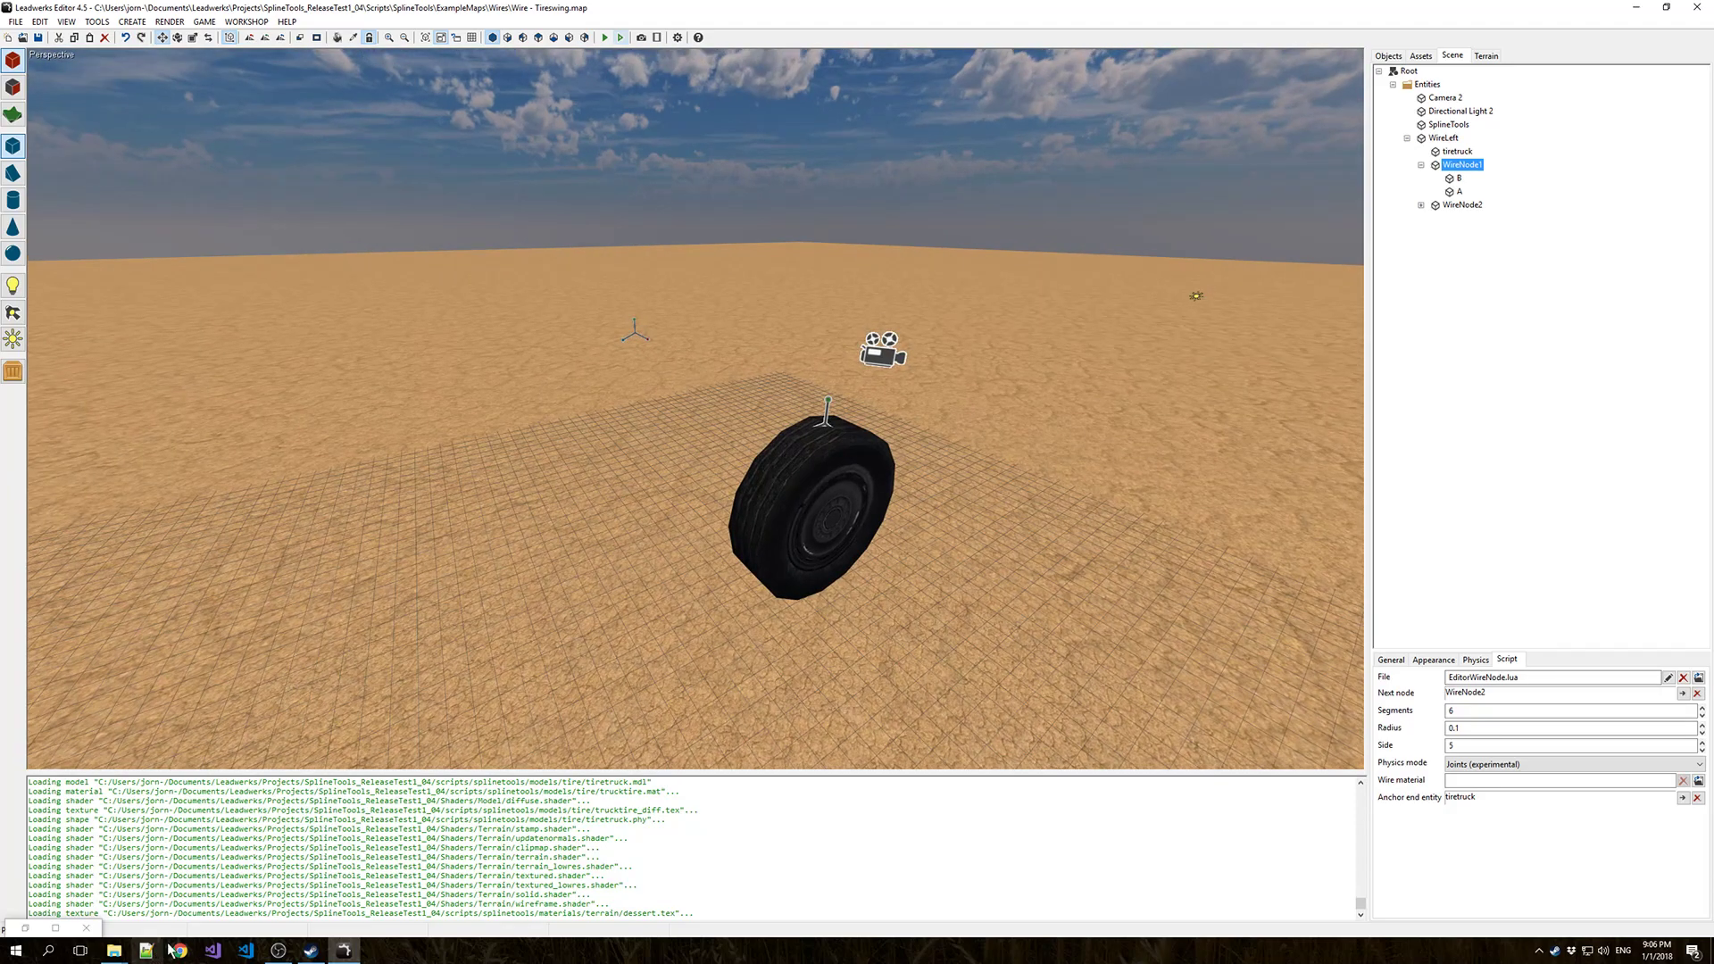
Restore and close the minimized Script Editor, and reload "Wire - Tireswing.map" from the recent maps.
click(24, 930)
click(953, 47)
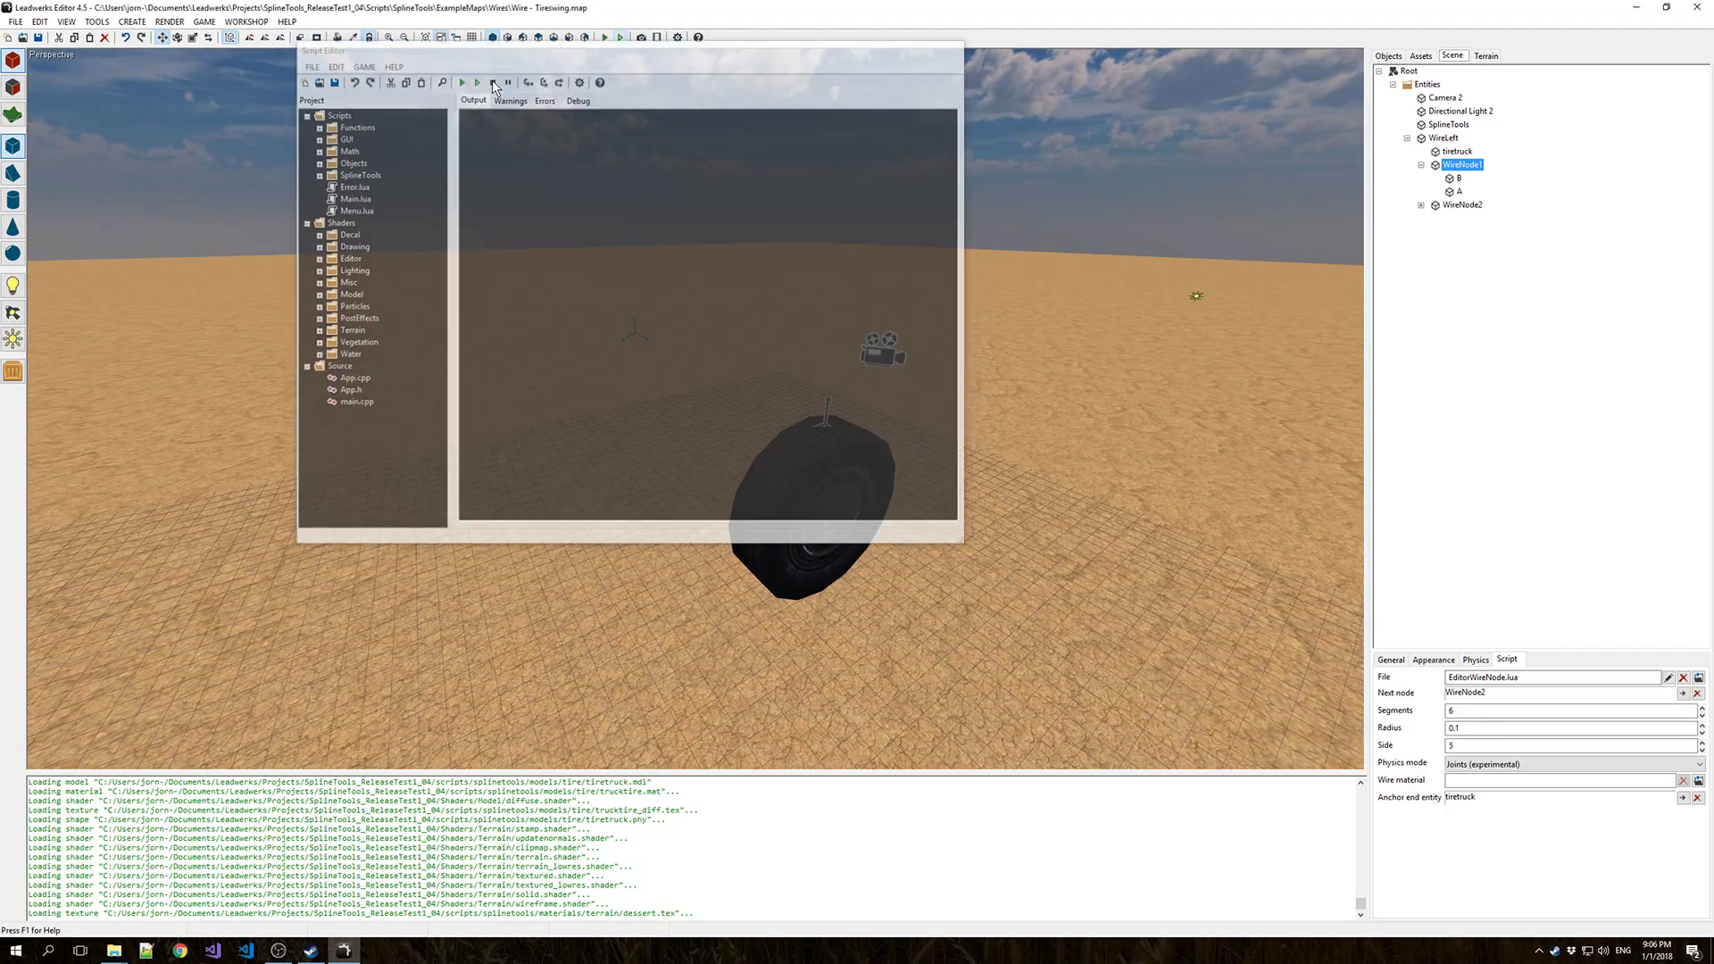
click(16, 21)
click(21, 23)
click(24, 24)
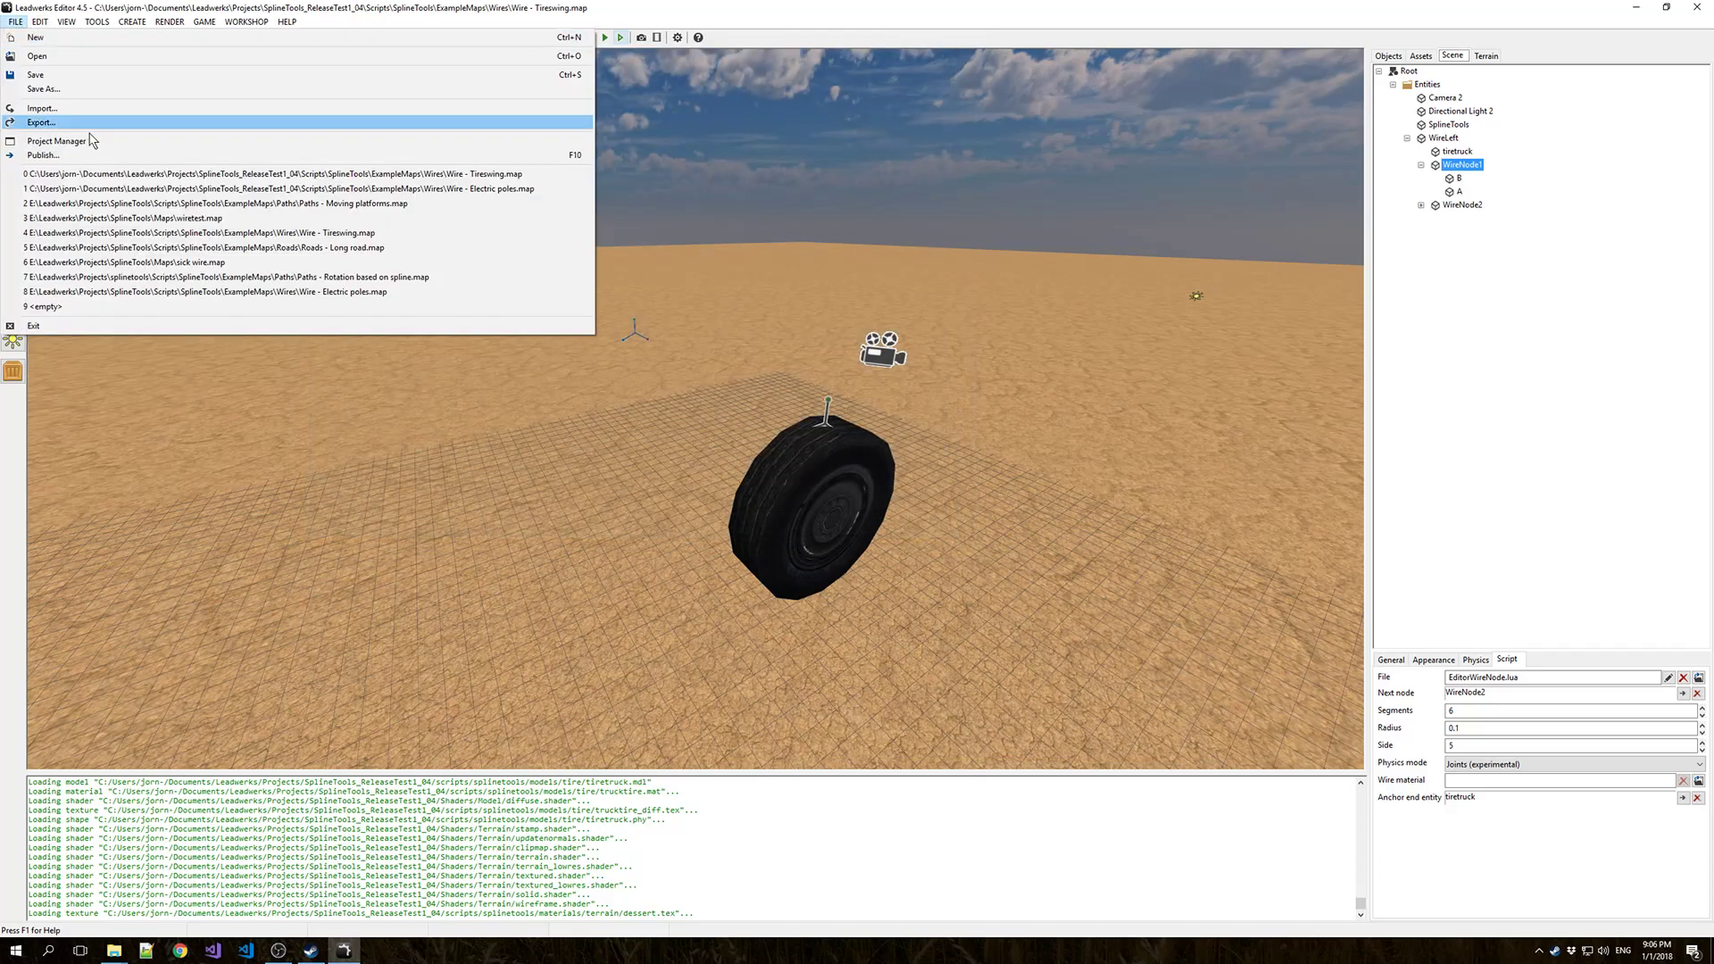
click(94, 174)
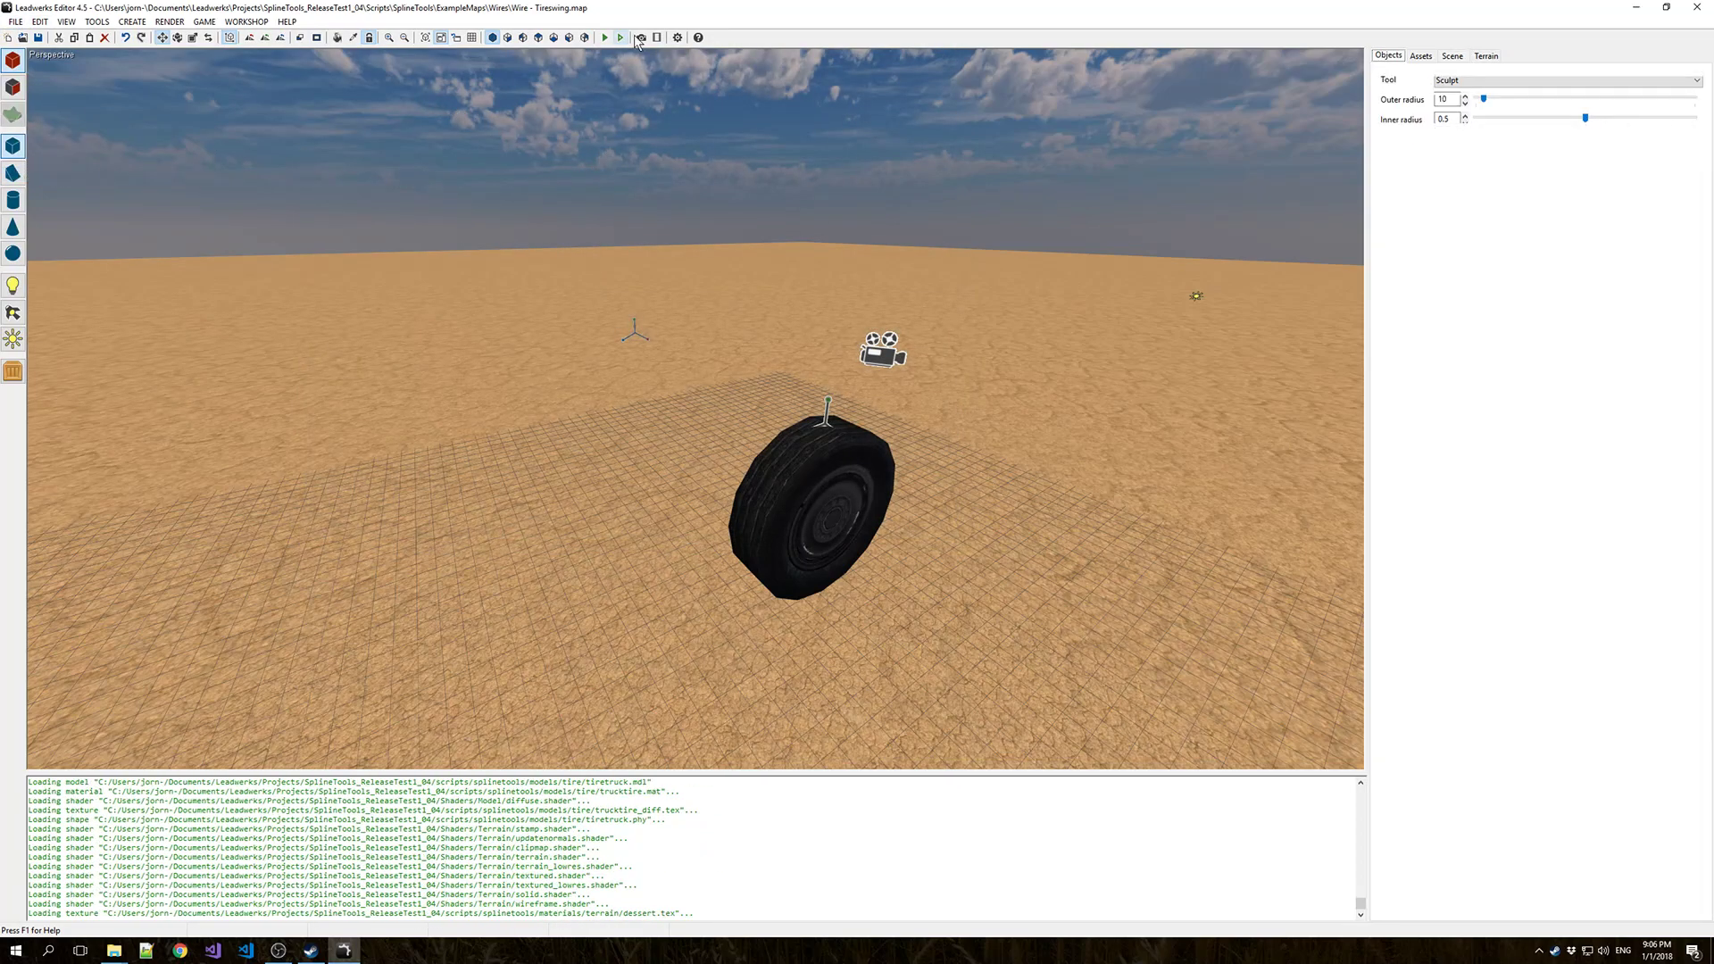
Run the Tireswing map and examine the hanging rope and tire from several distances and sides.
click(639, 38)
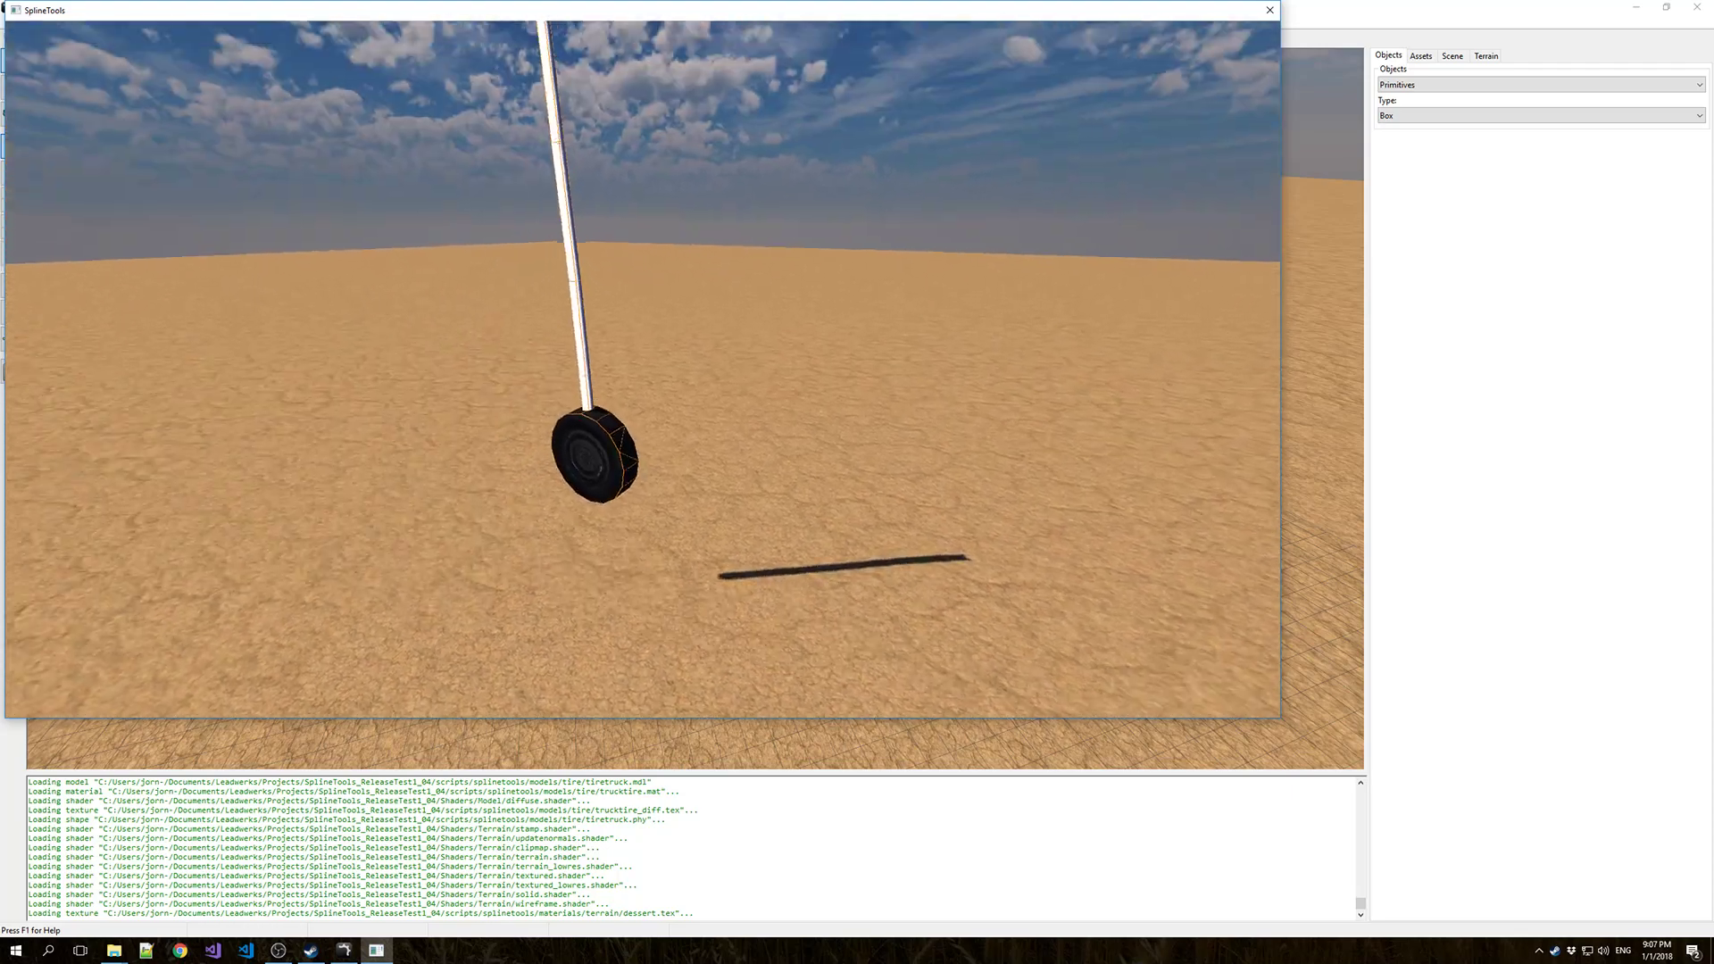
key(w)
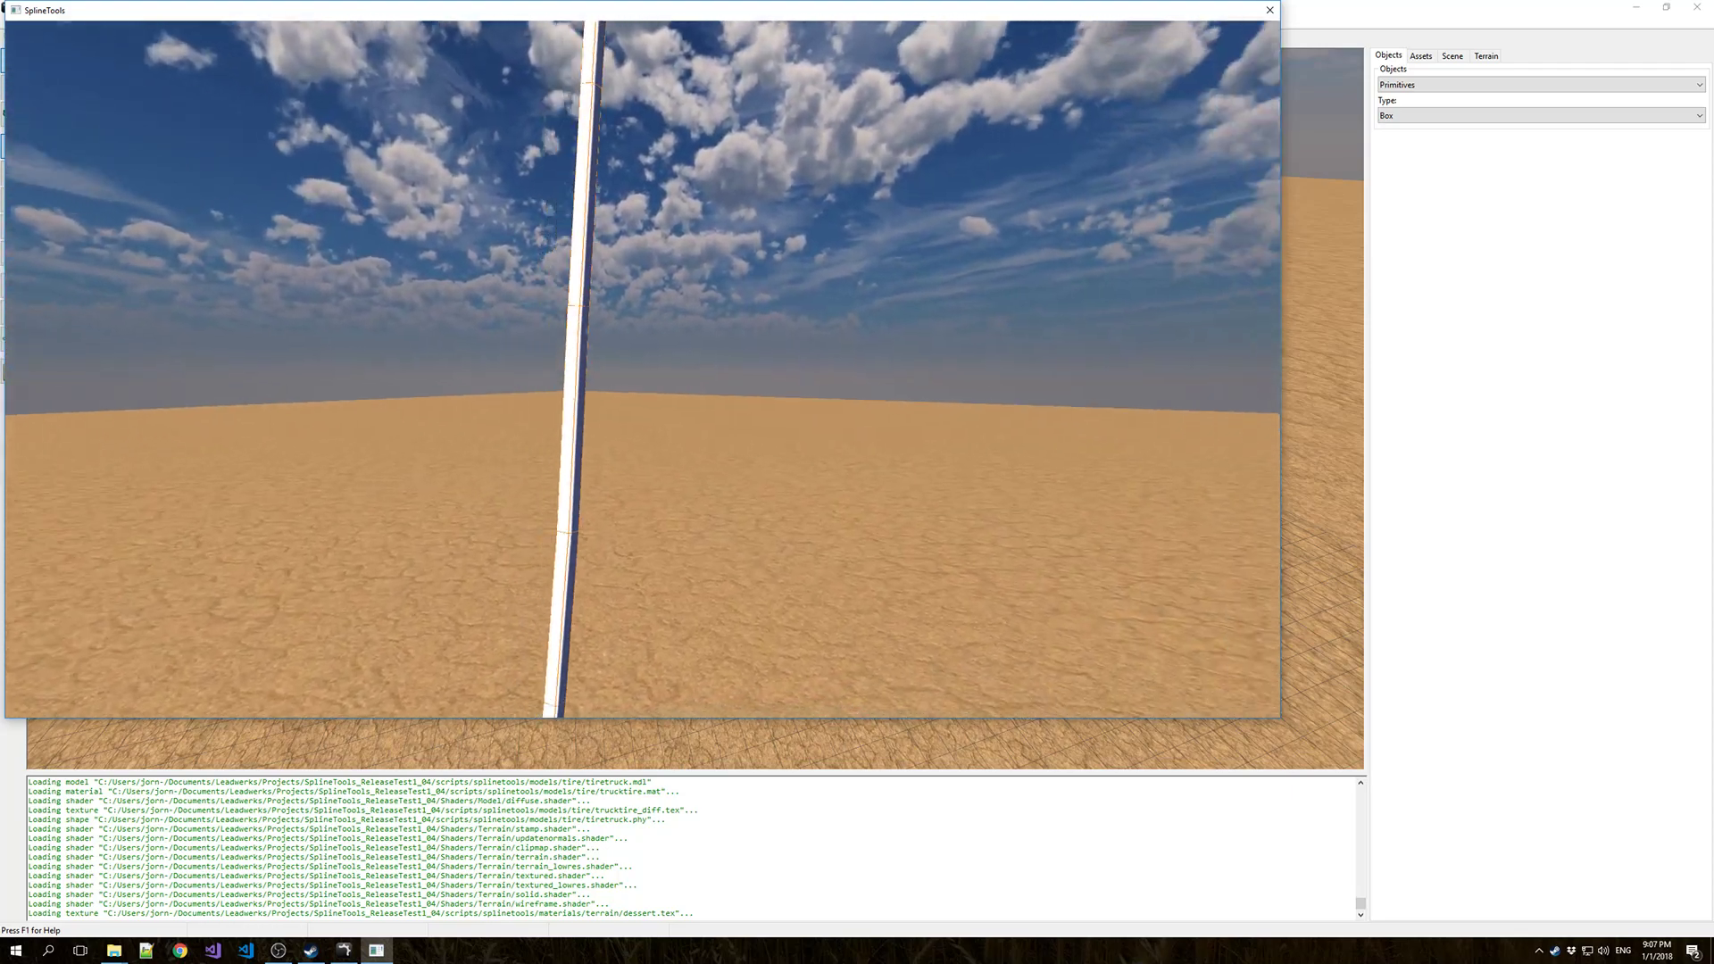
key(s)
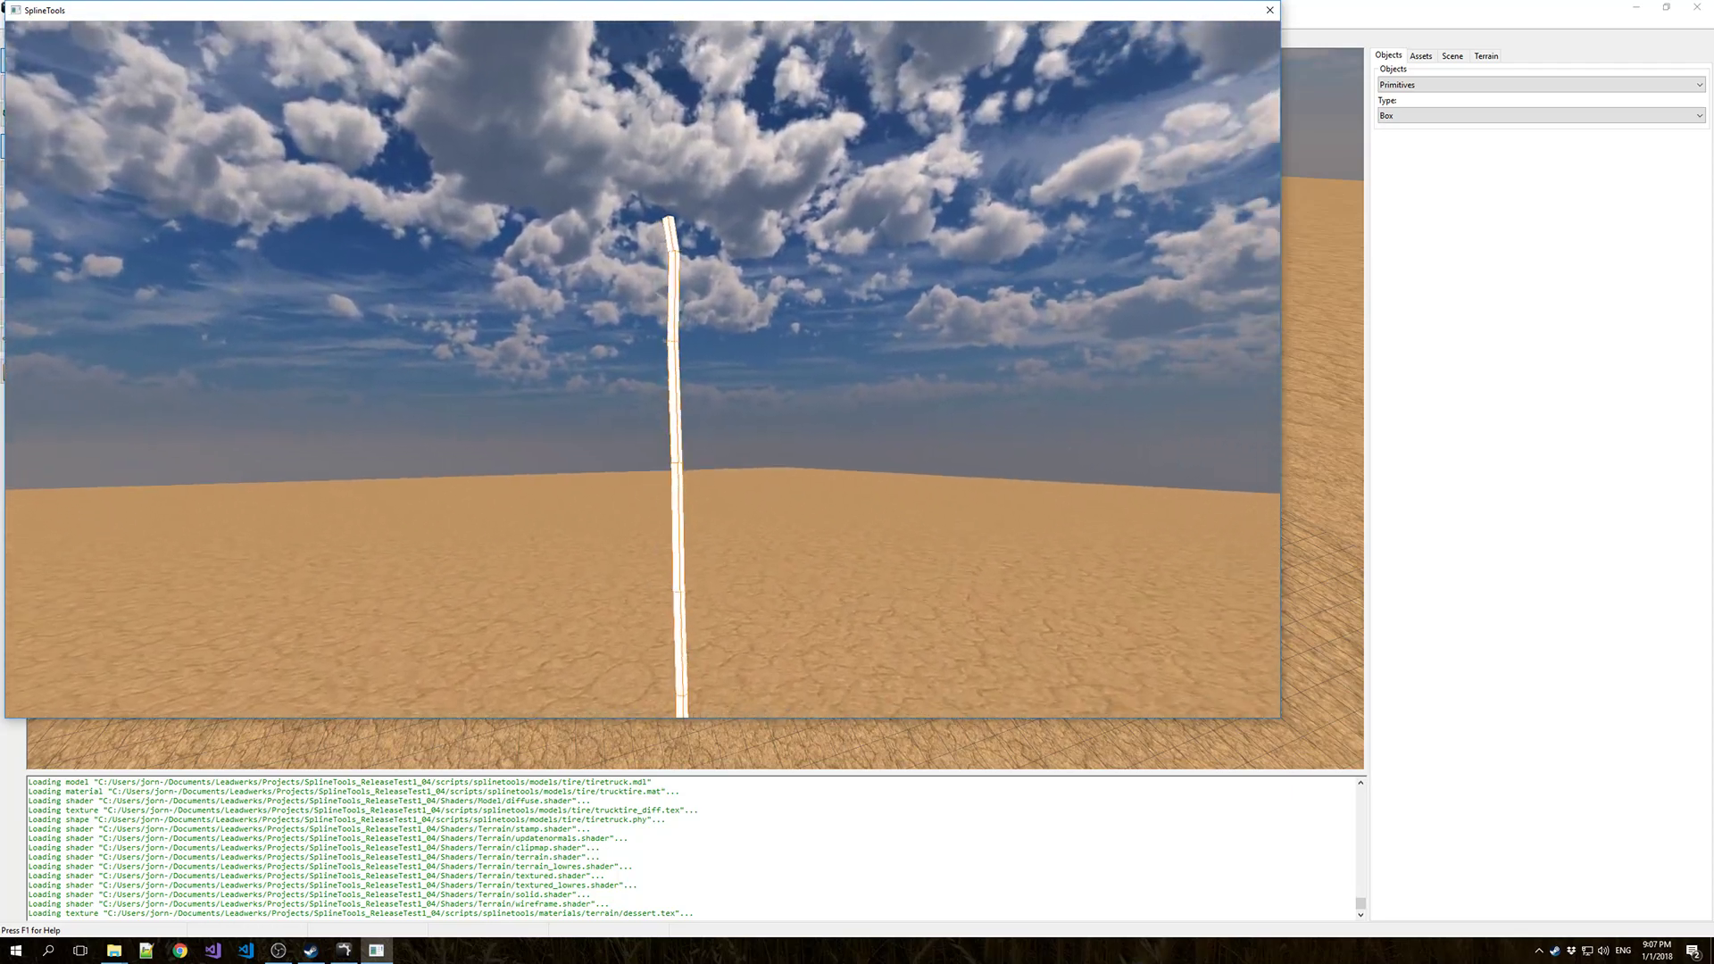
key(s)
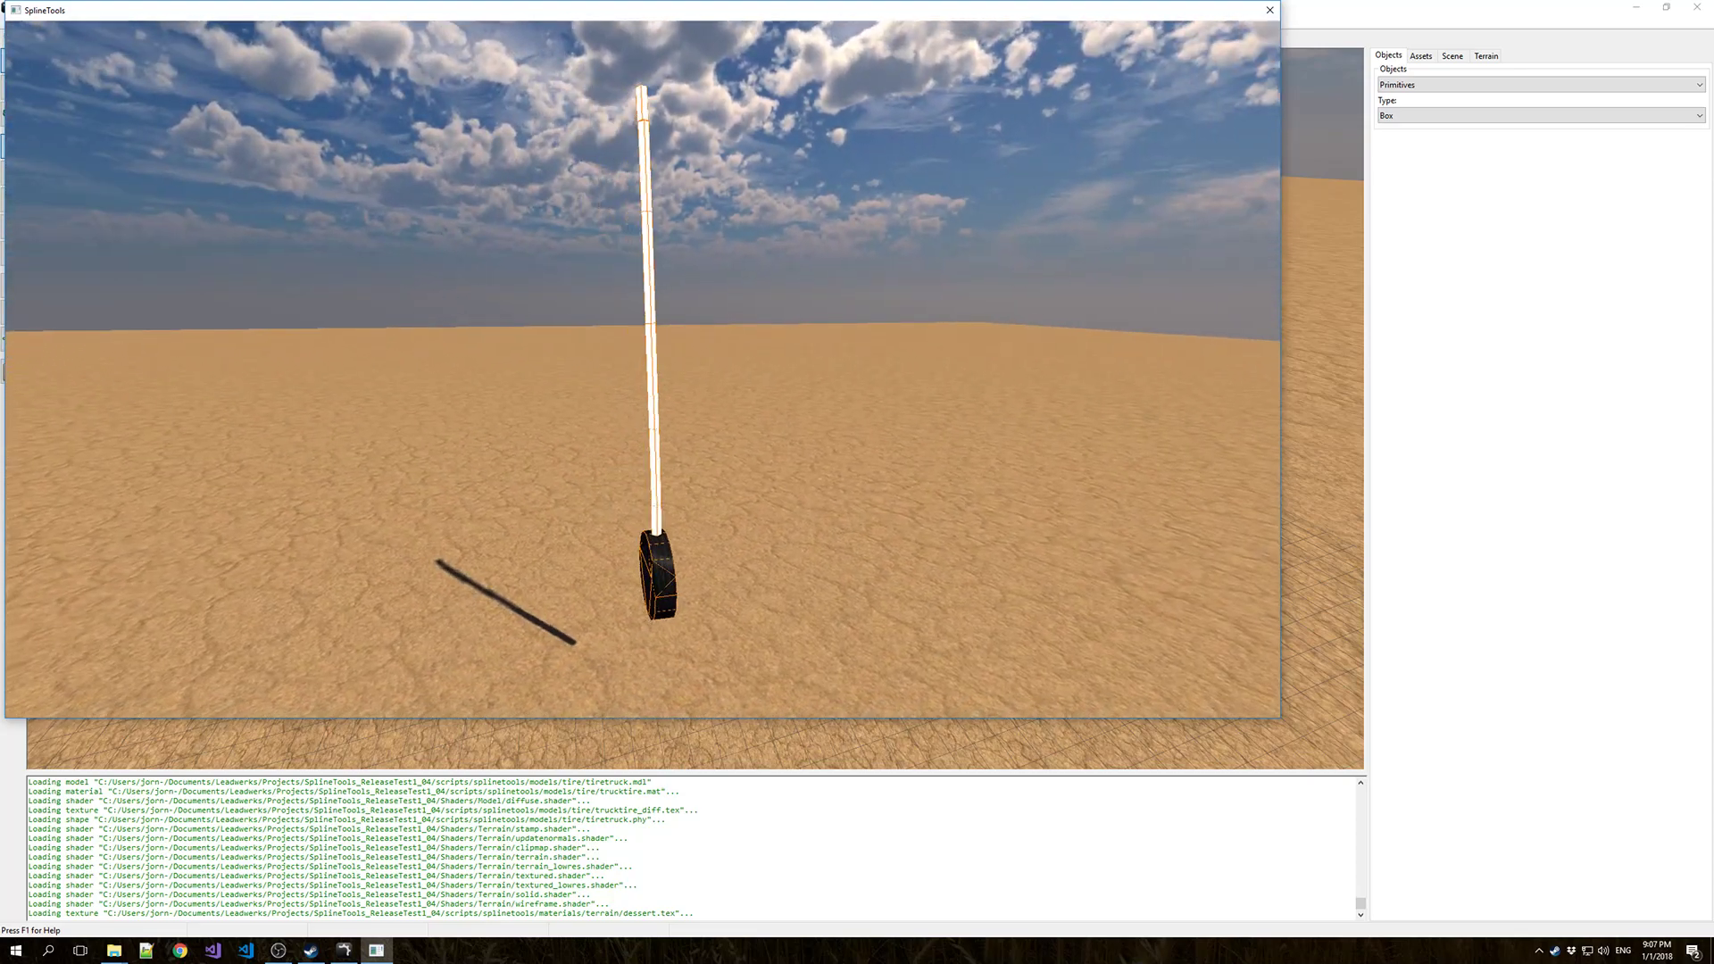
key(w)
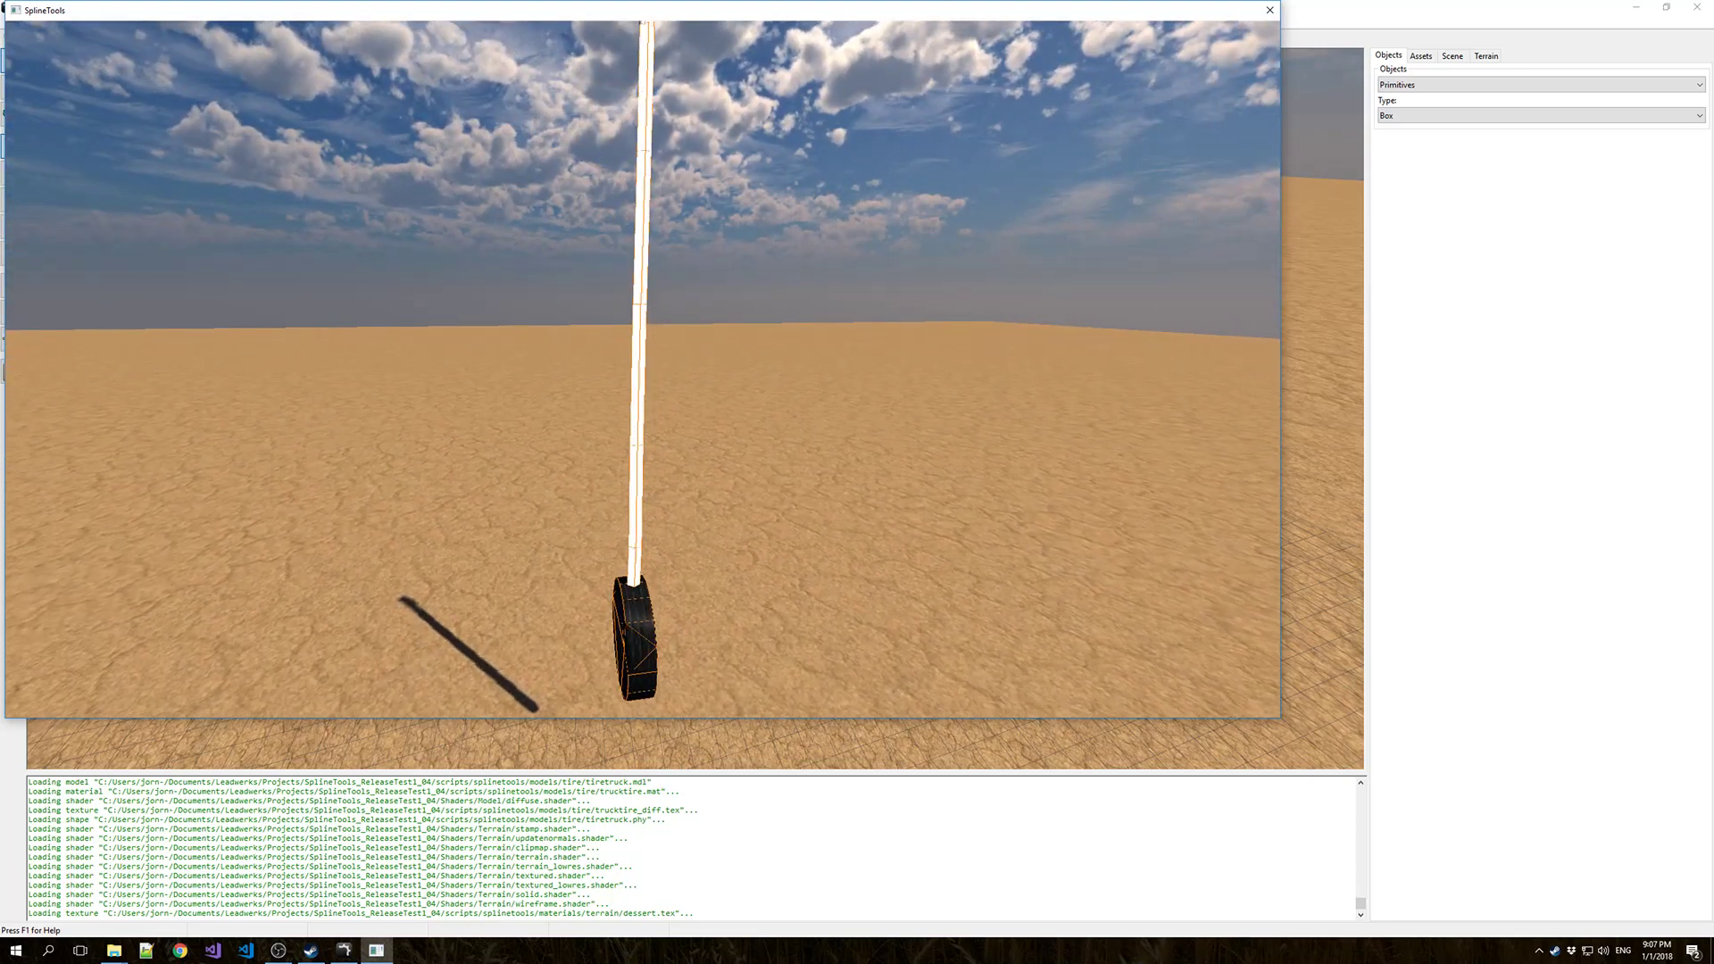
key(w)
key(d)
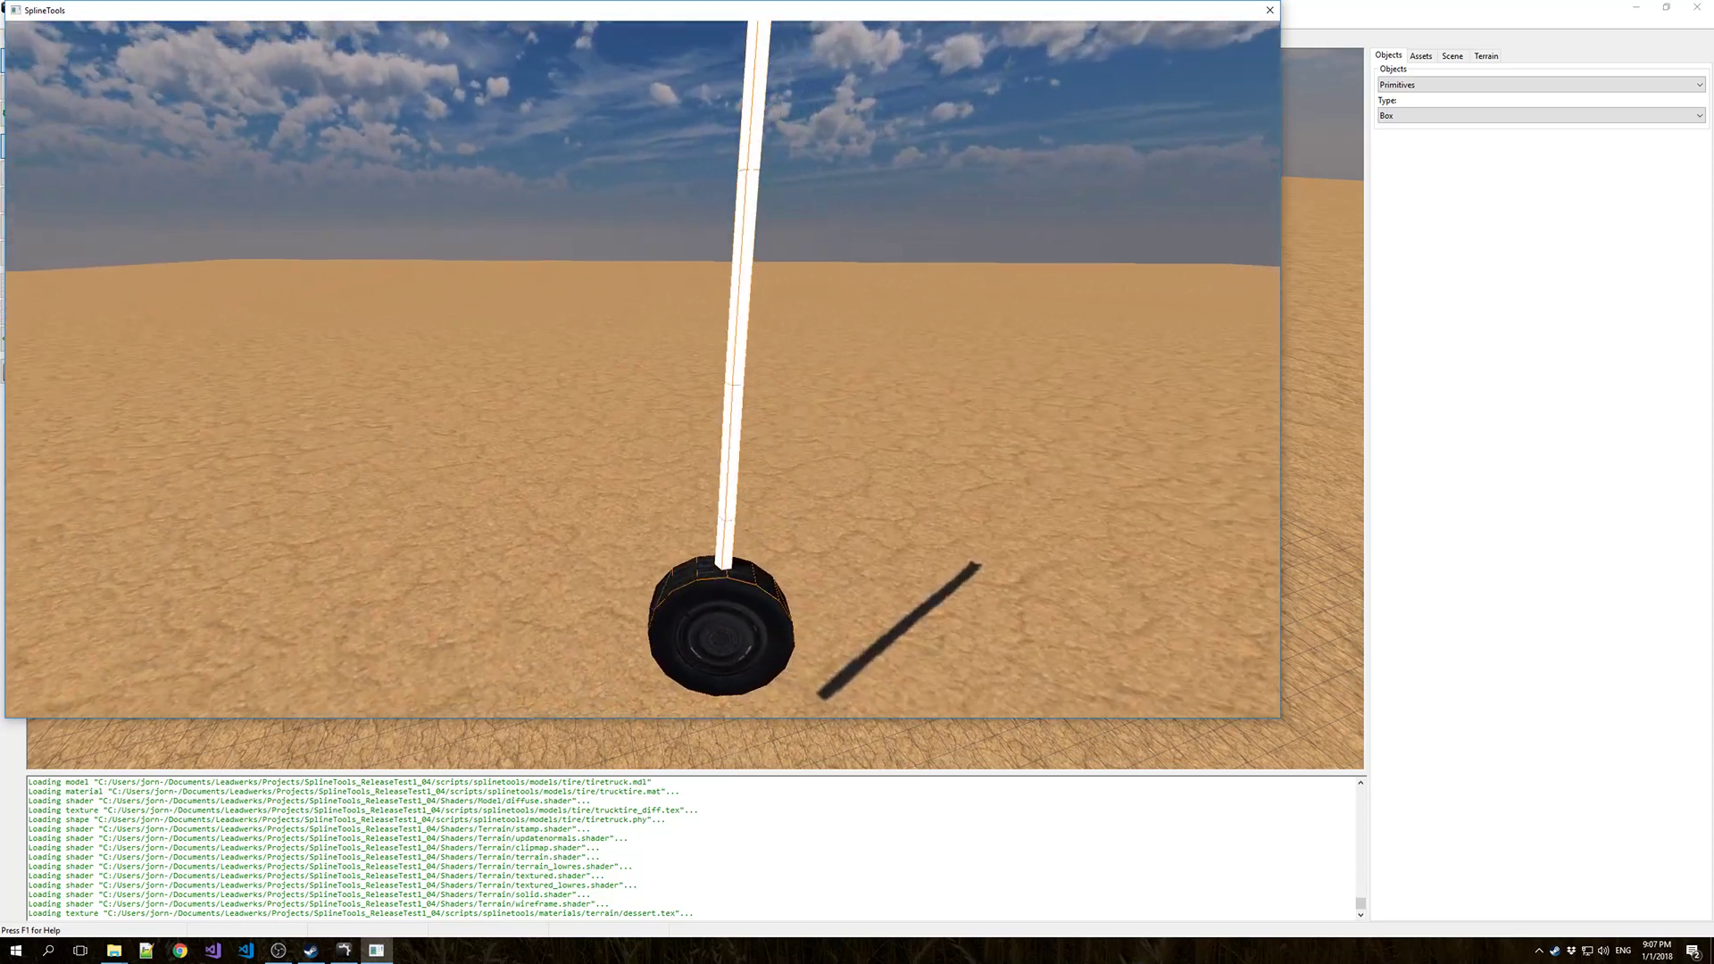
key(s)
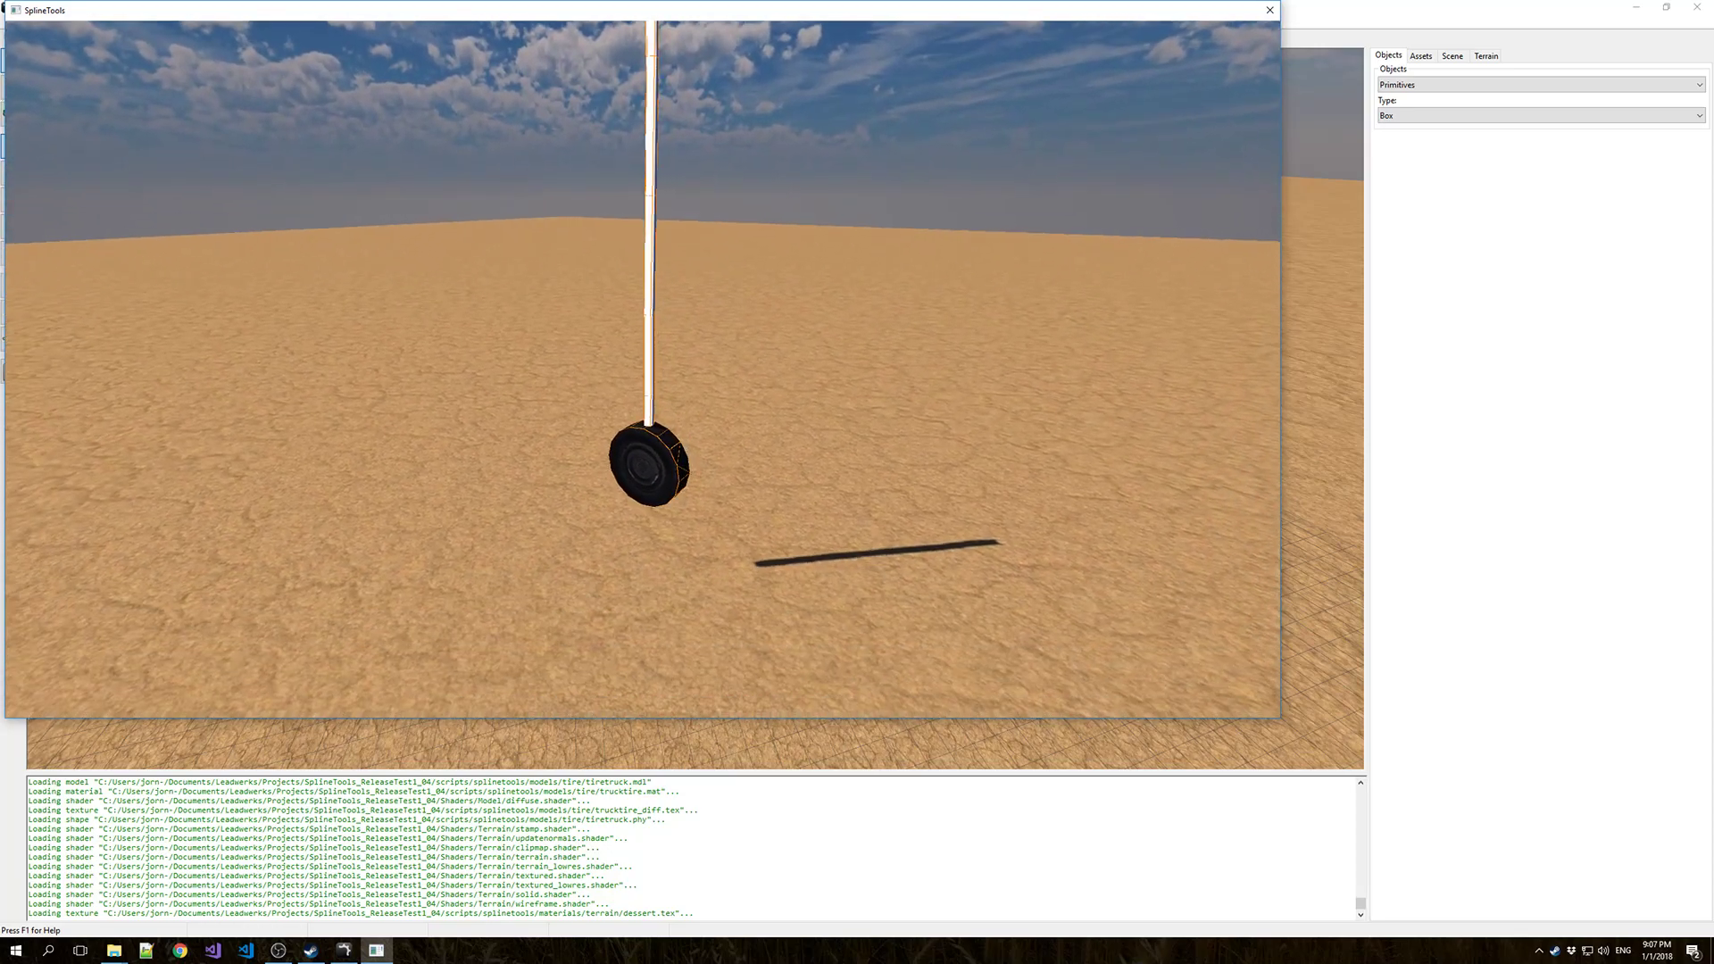
Quit the running Tireswing game and close the Script Editor.
key(Escape)
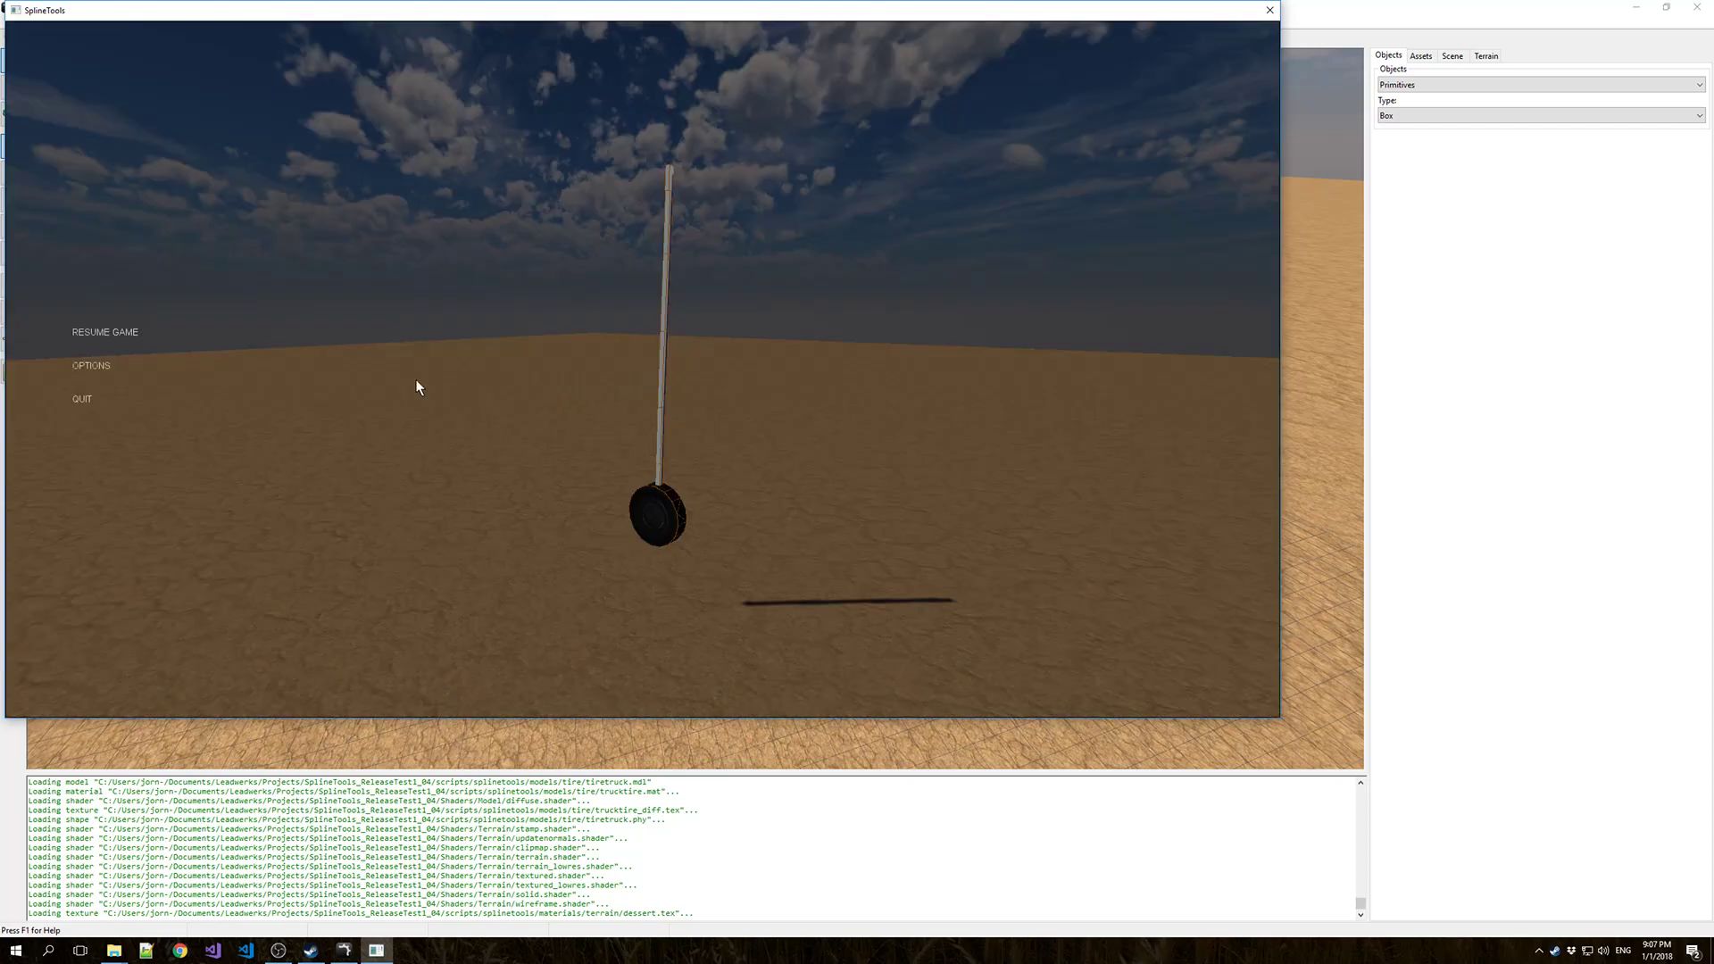
click(83, 399)
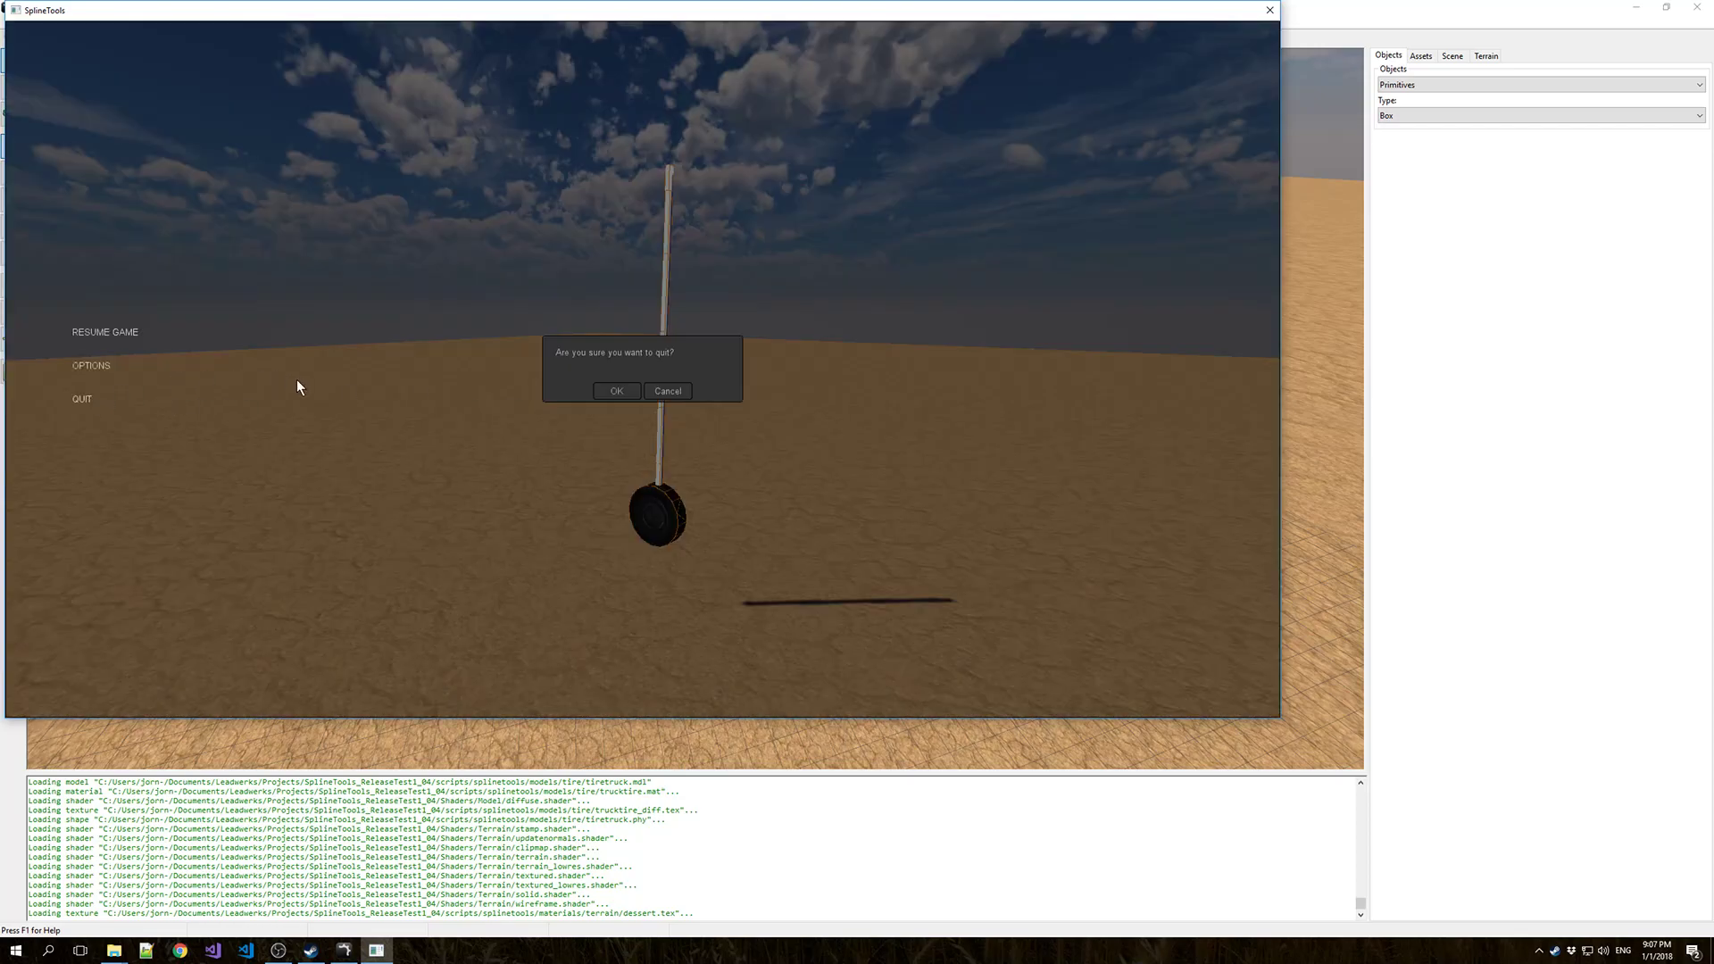
click(617, 391)
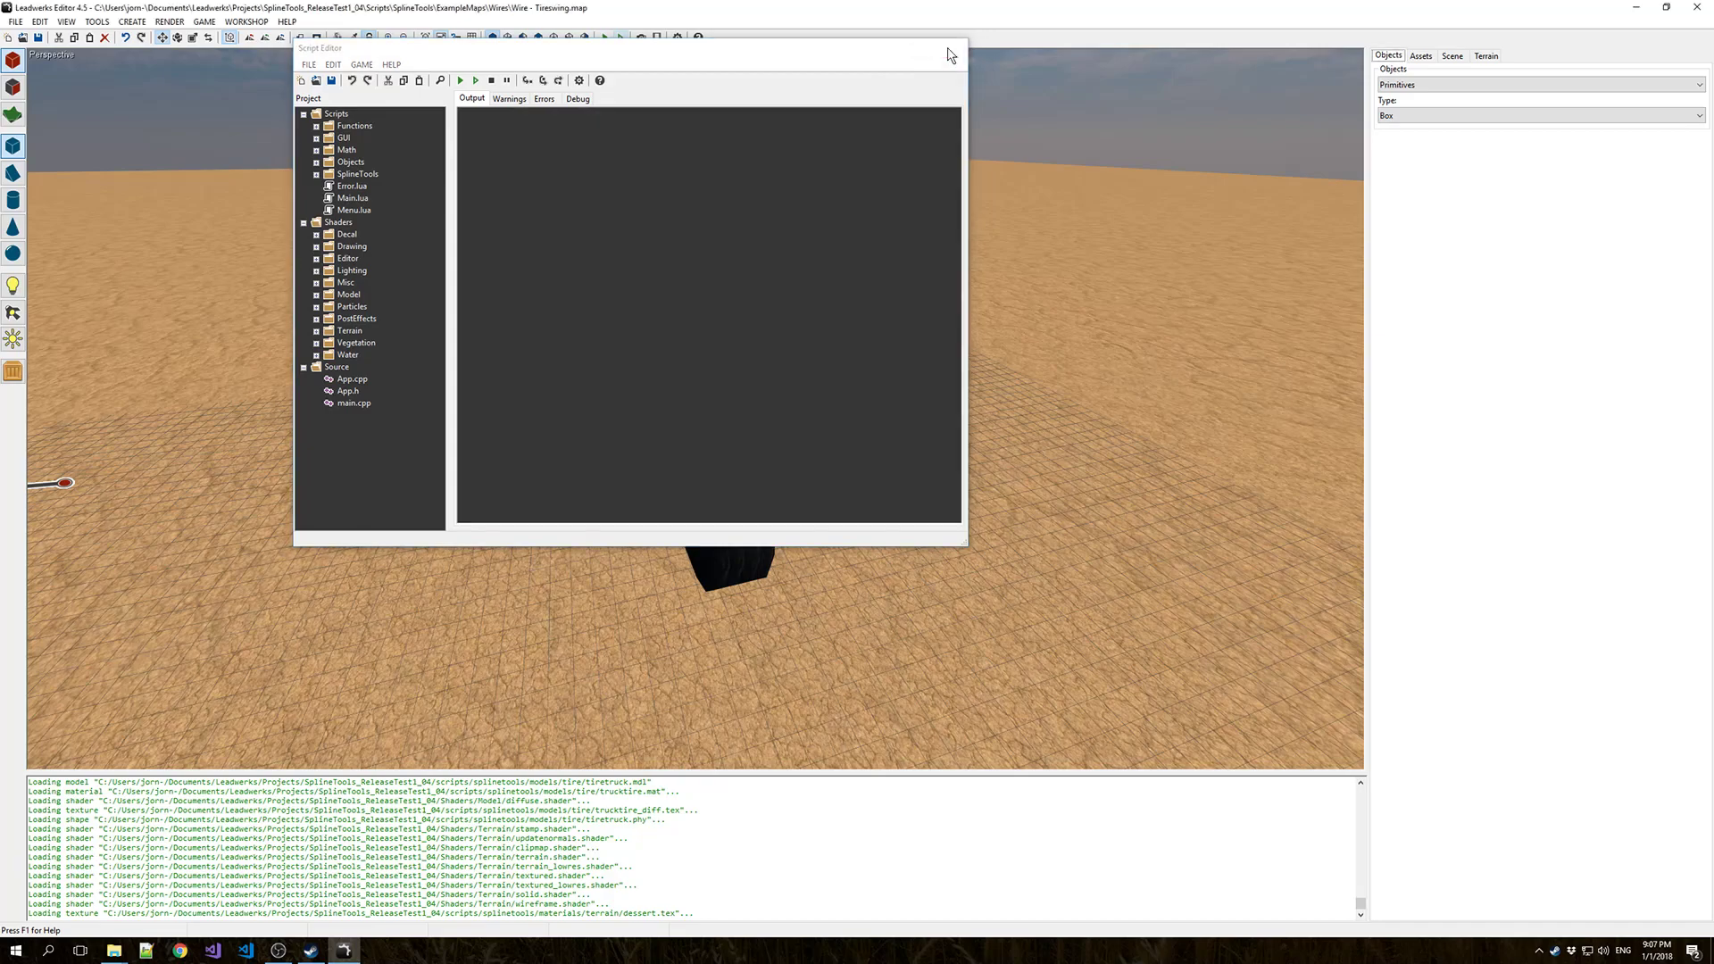
click(951, 50)
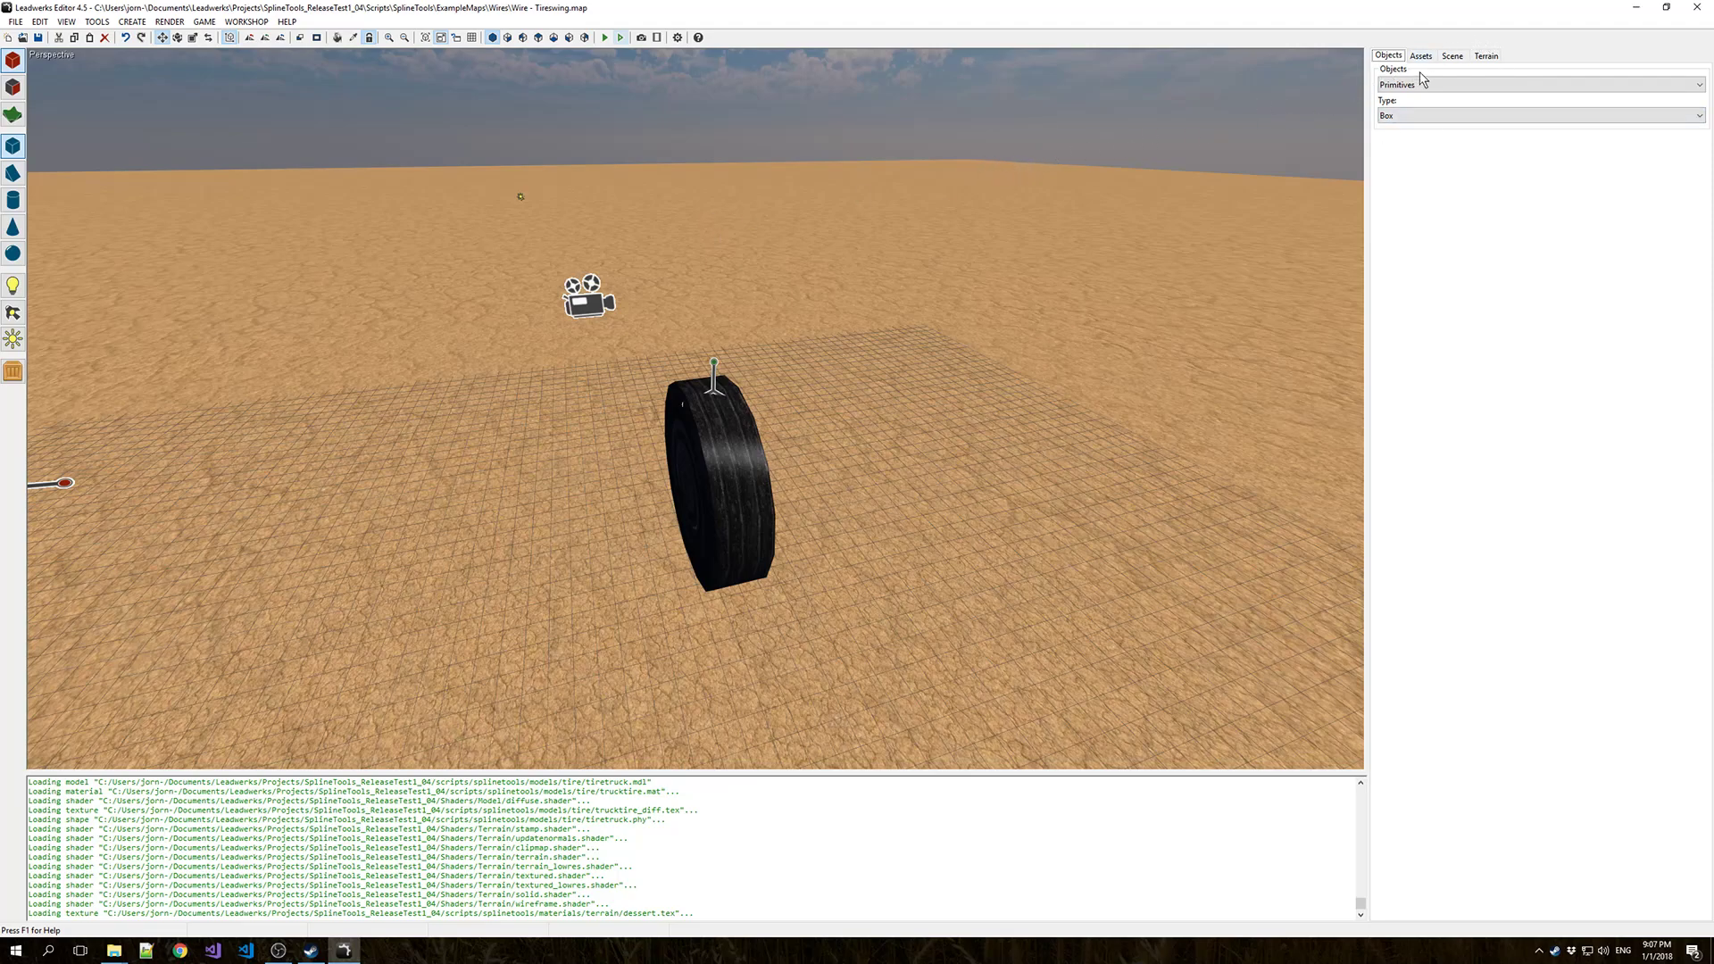
Show the scene hierarchy of the Tireswing map.
click(1453, 55)
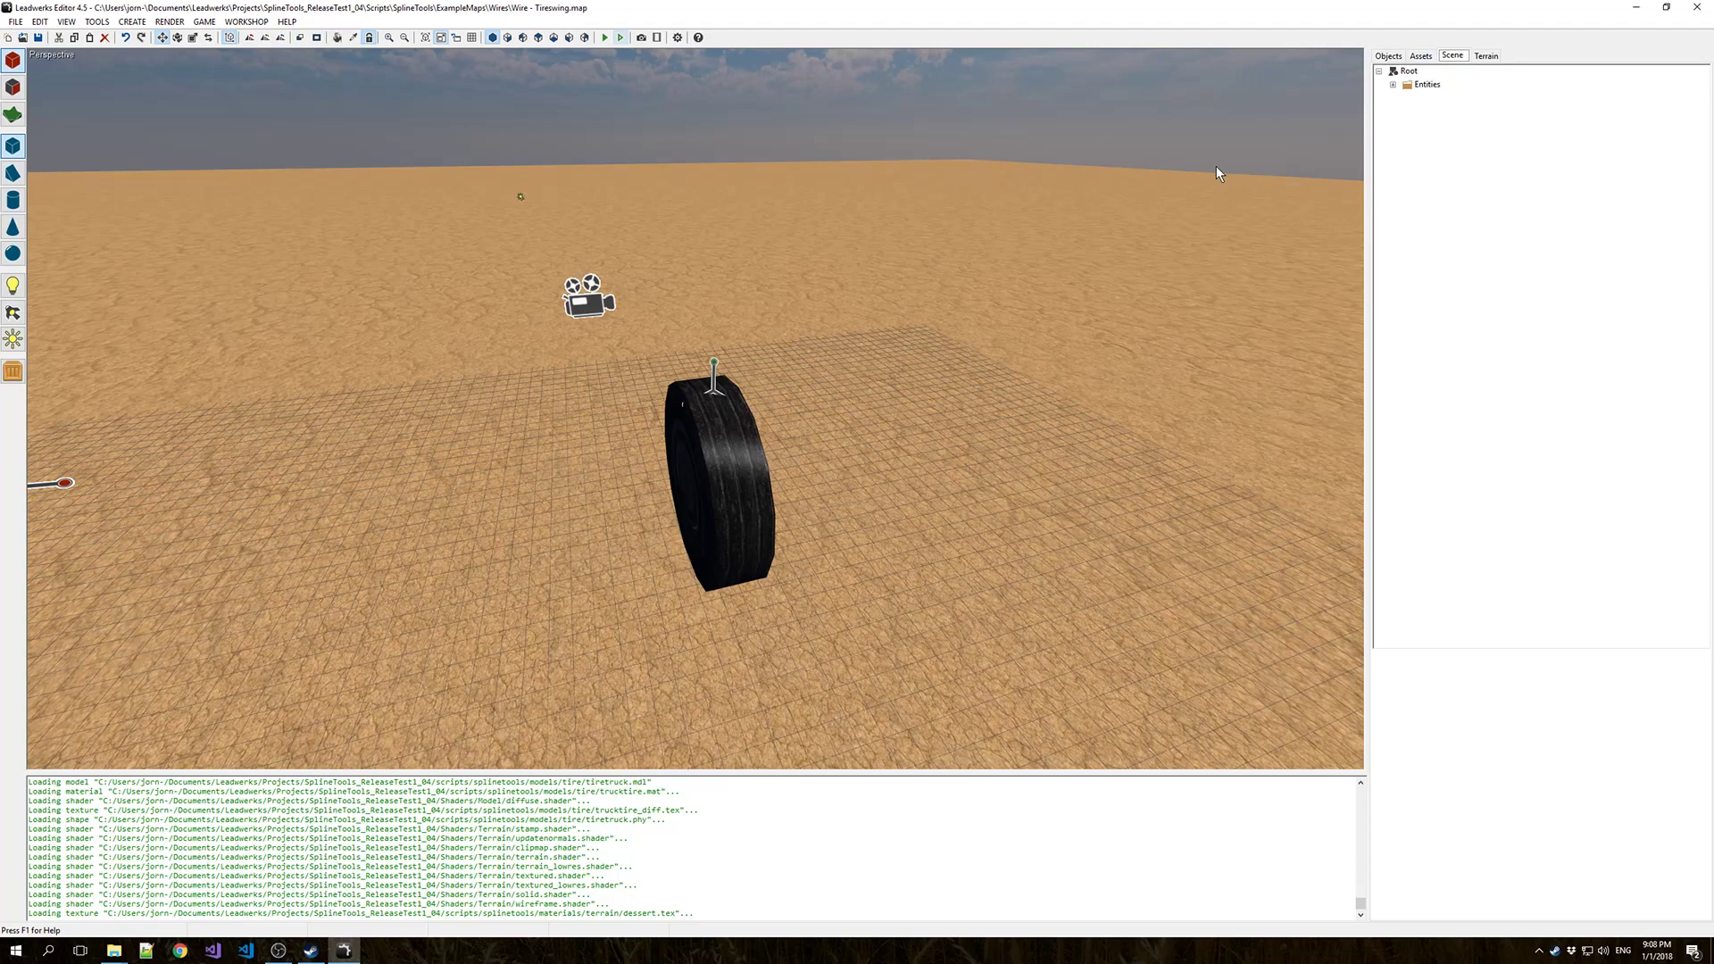